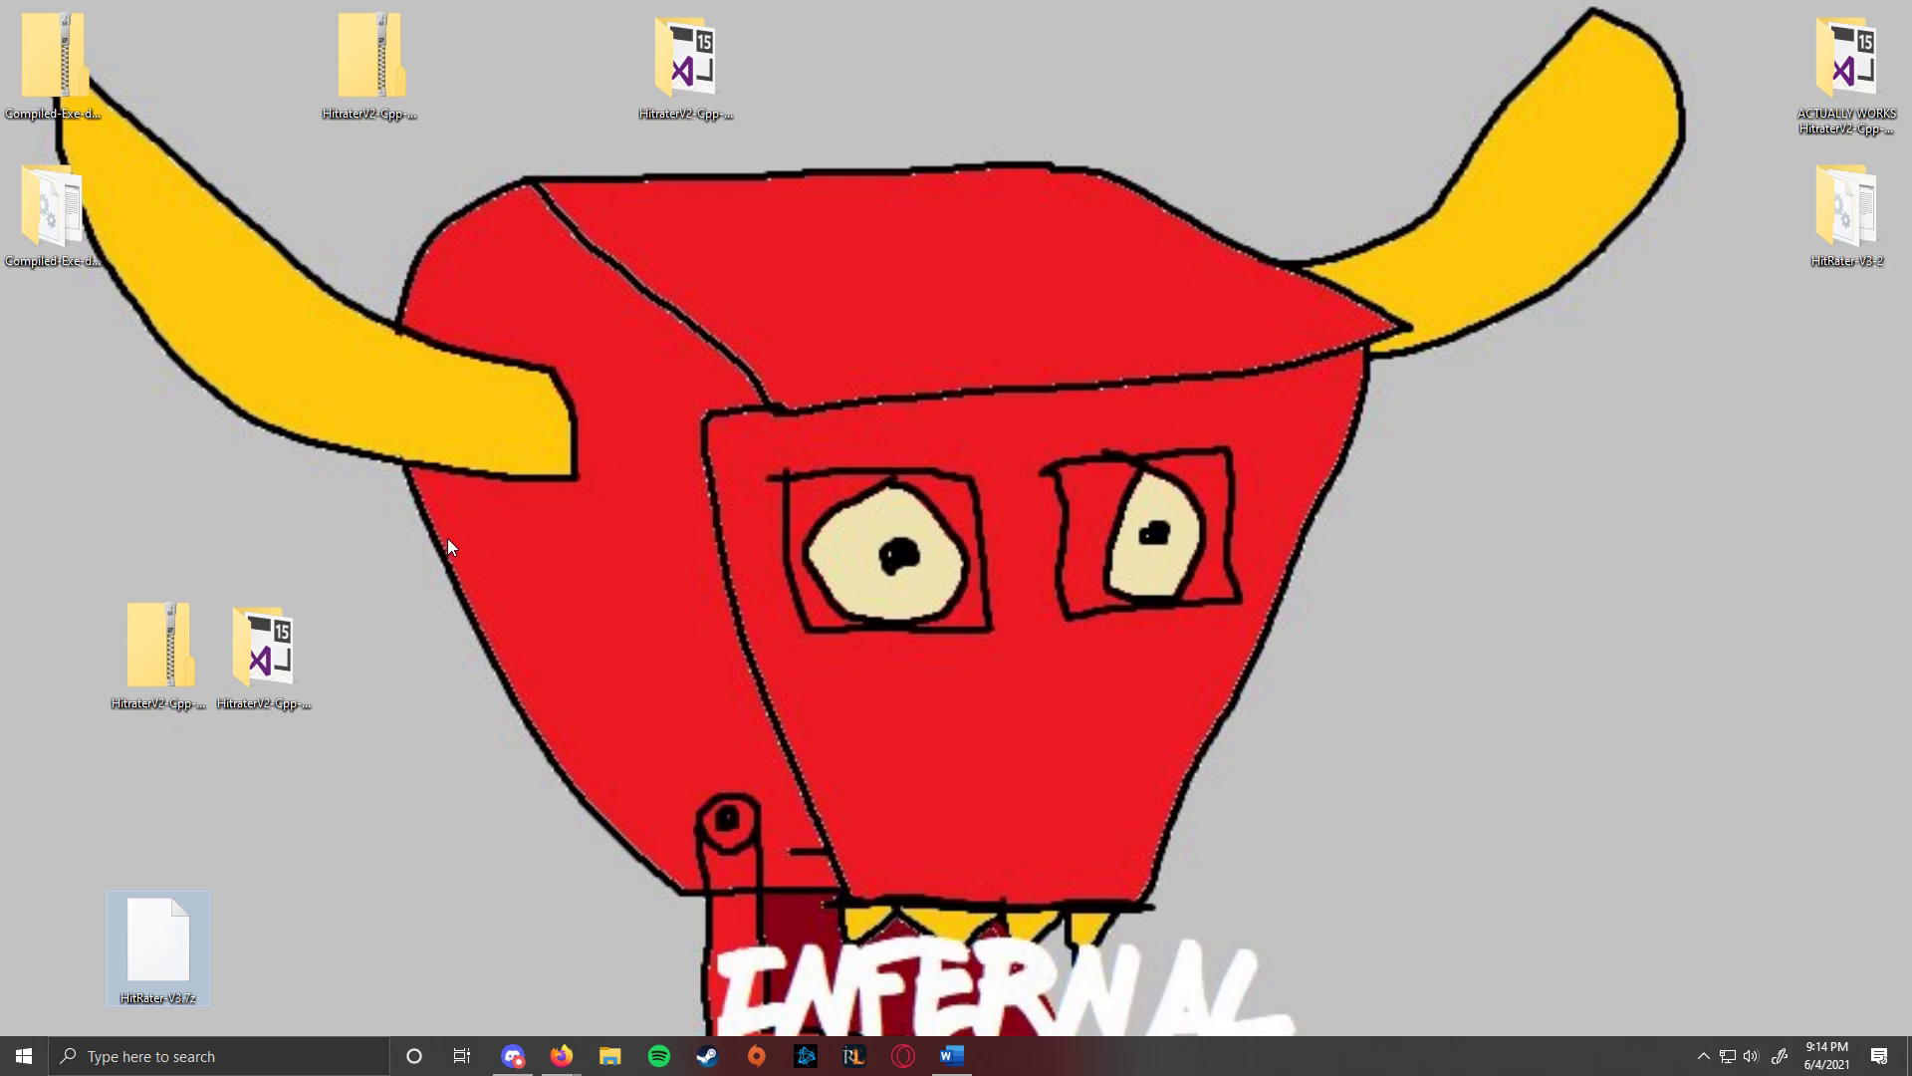
# Extract the HitRater-V3 7z archive with 7-Zip into its own desktop folder and place that folder beside the archive.
pyautogui.moveTo(170, 957); pyautogui.dragTo(487, 813)
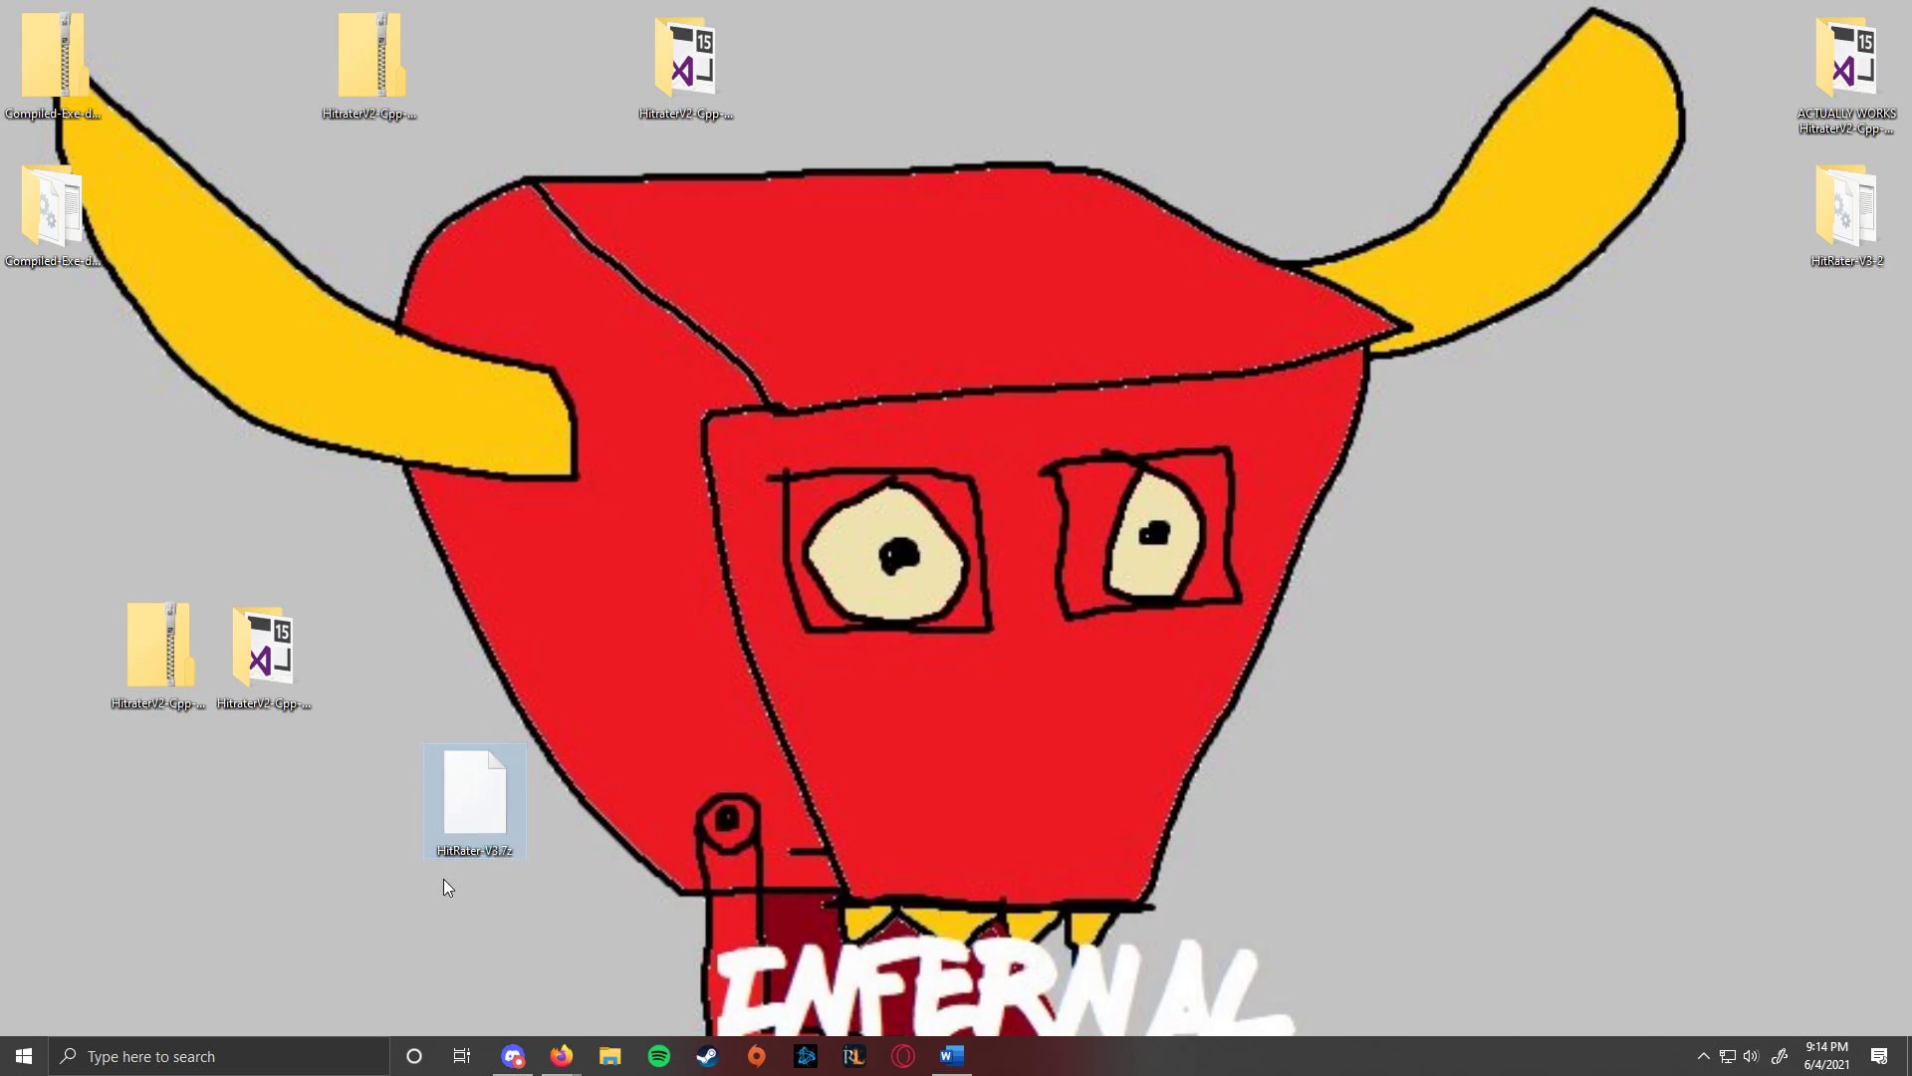
pyautogui.rightClick(499, 798)
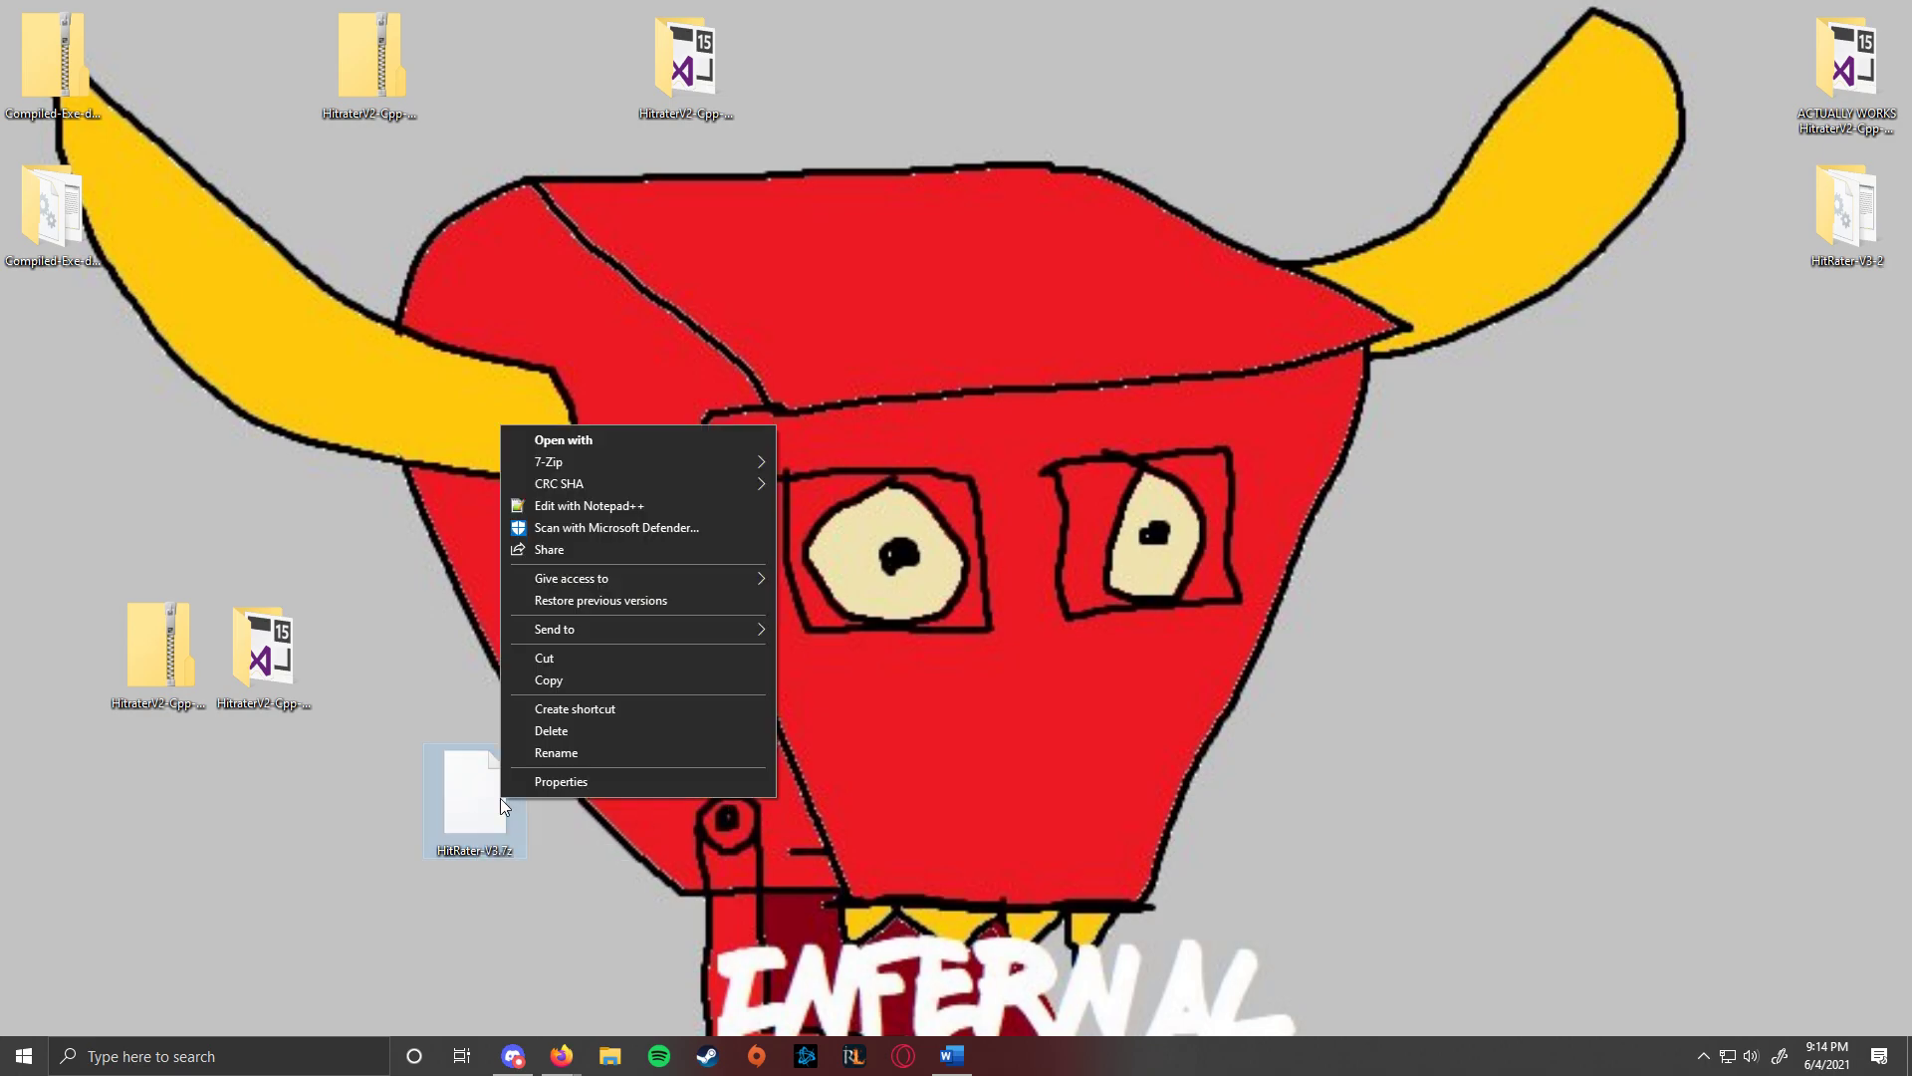
pyautogui.moveTo(601, 464)
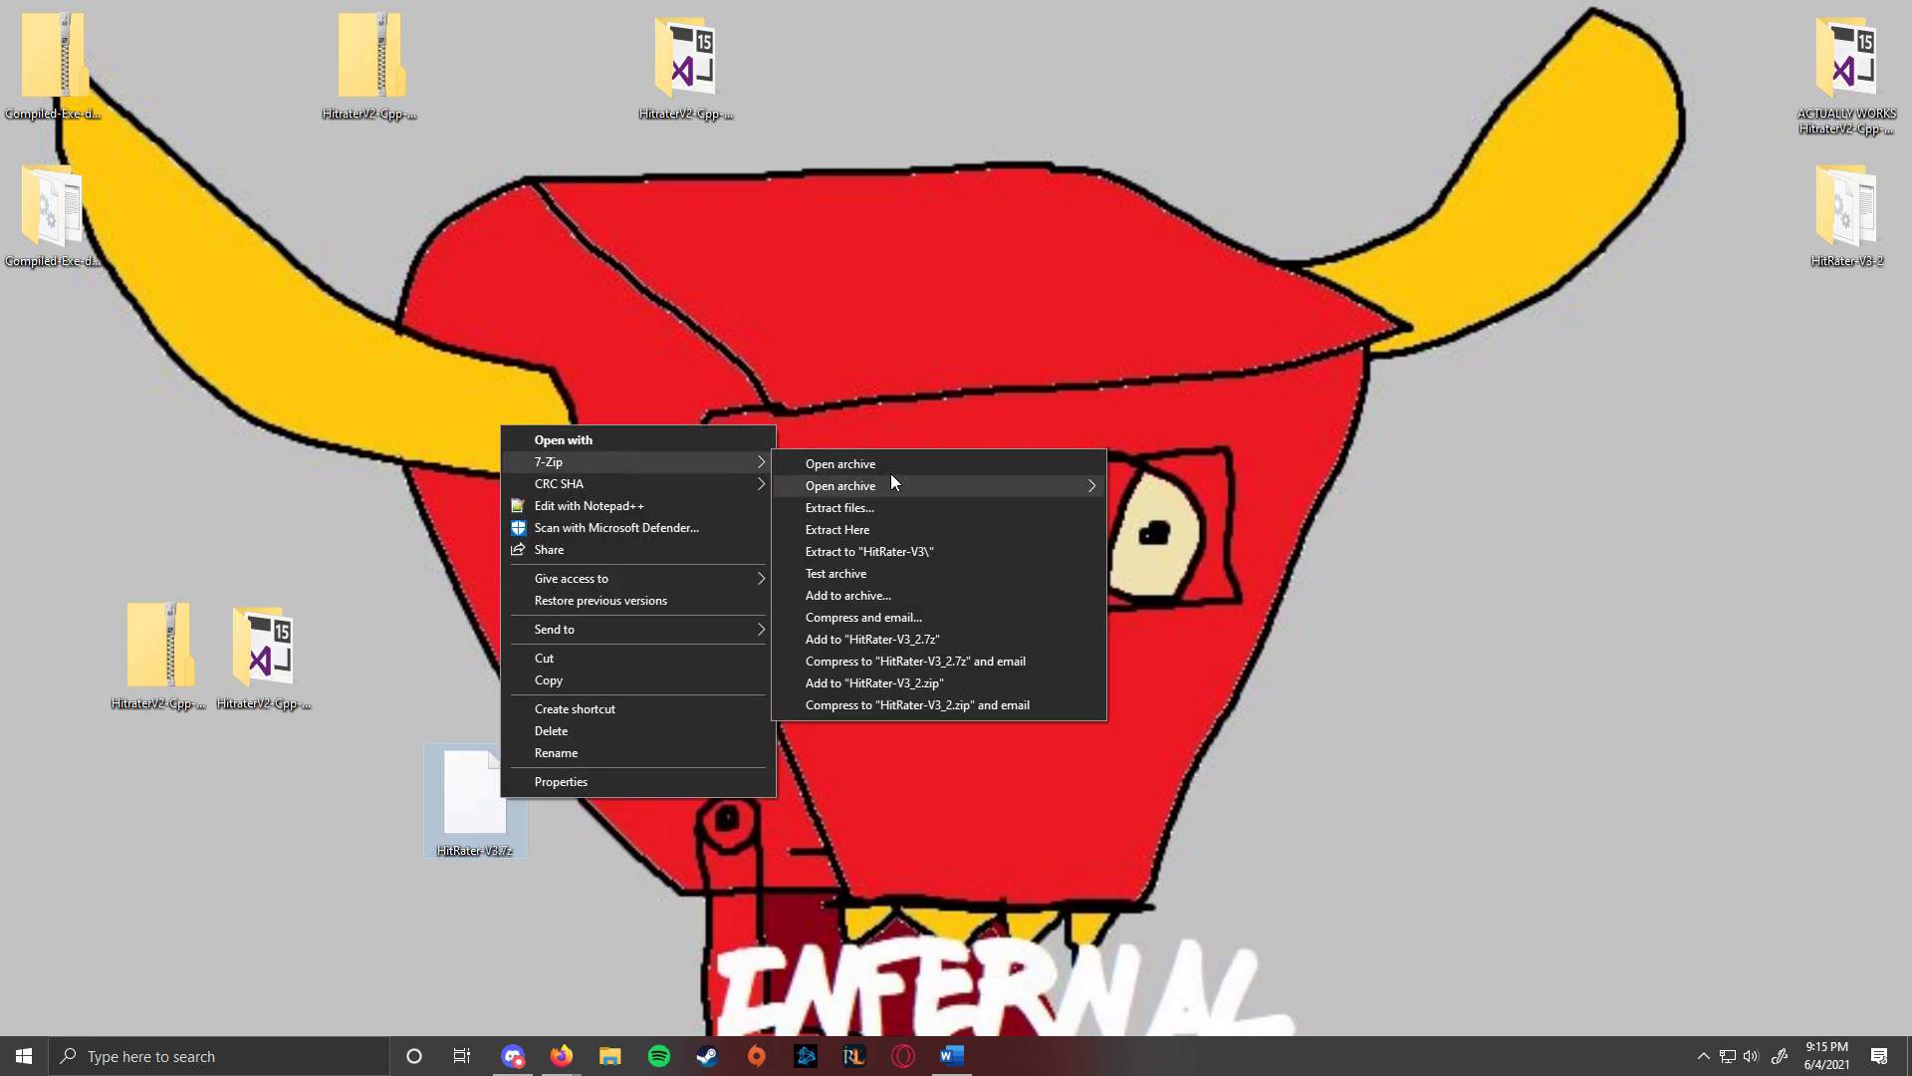
pyautogui.click(889, 508)
pyautogui.click(951, 652)
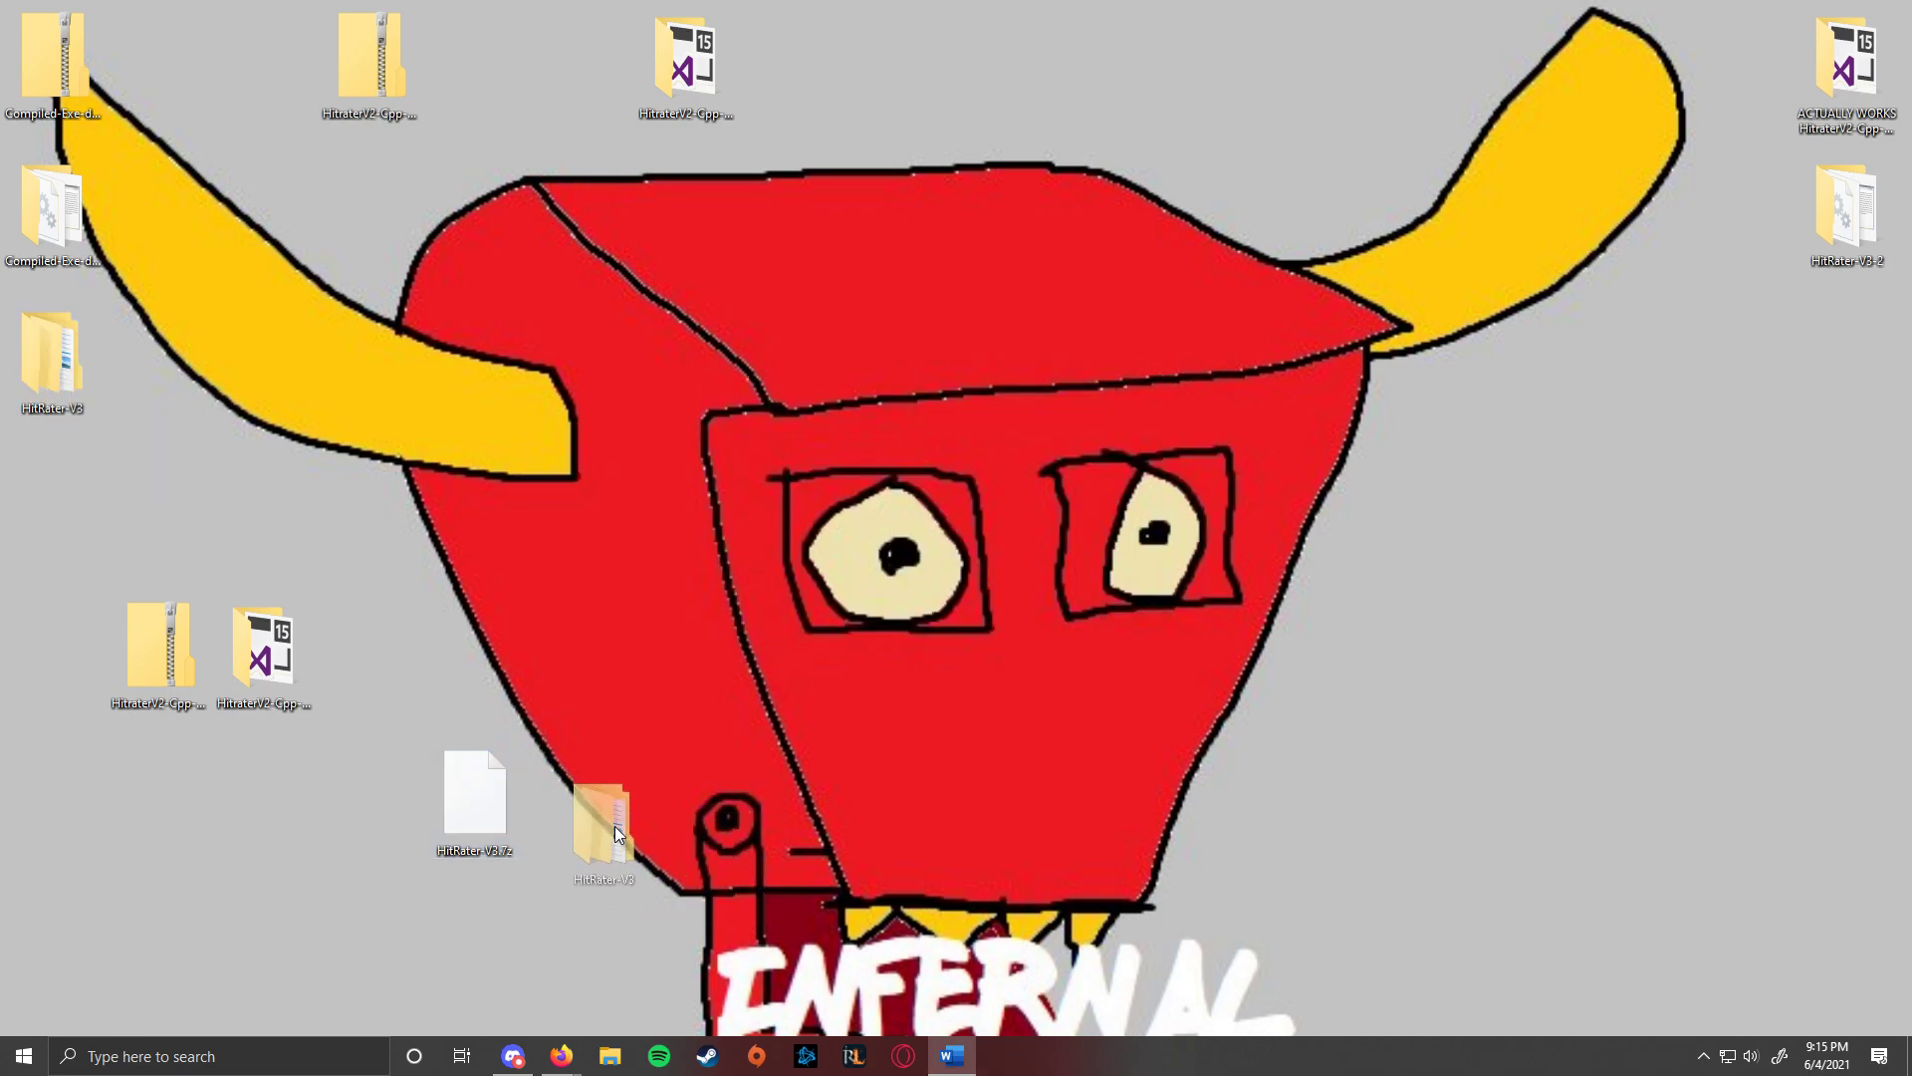
pyautogui.moveTo(598, 802); pyautogui.dragTo(692, 815)
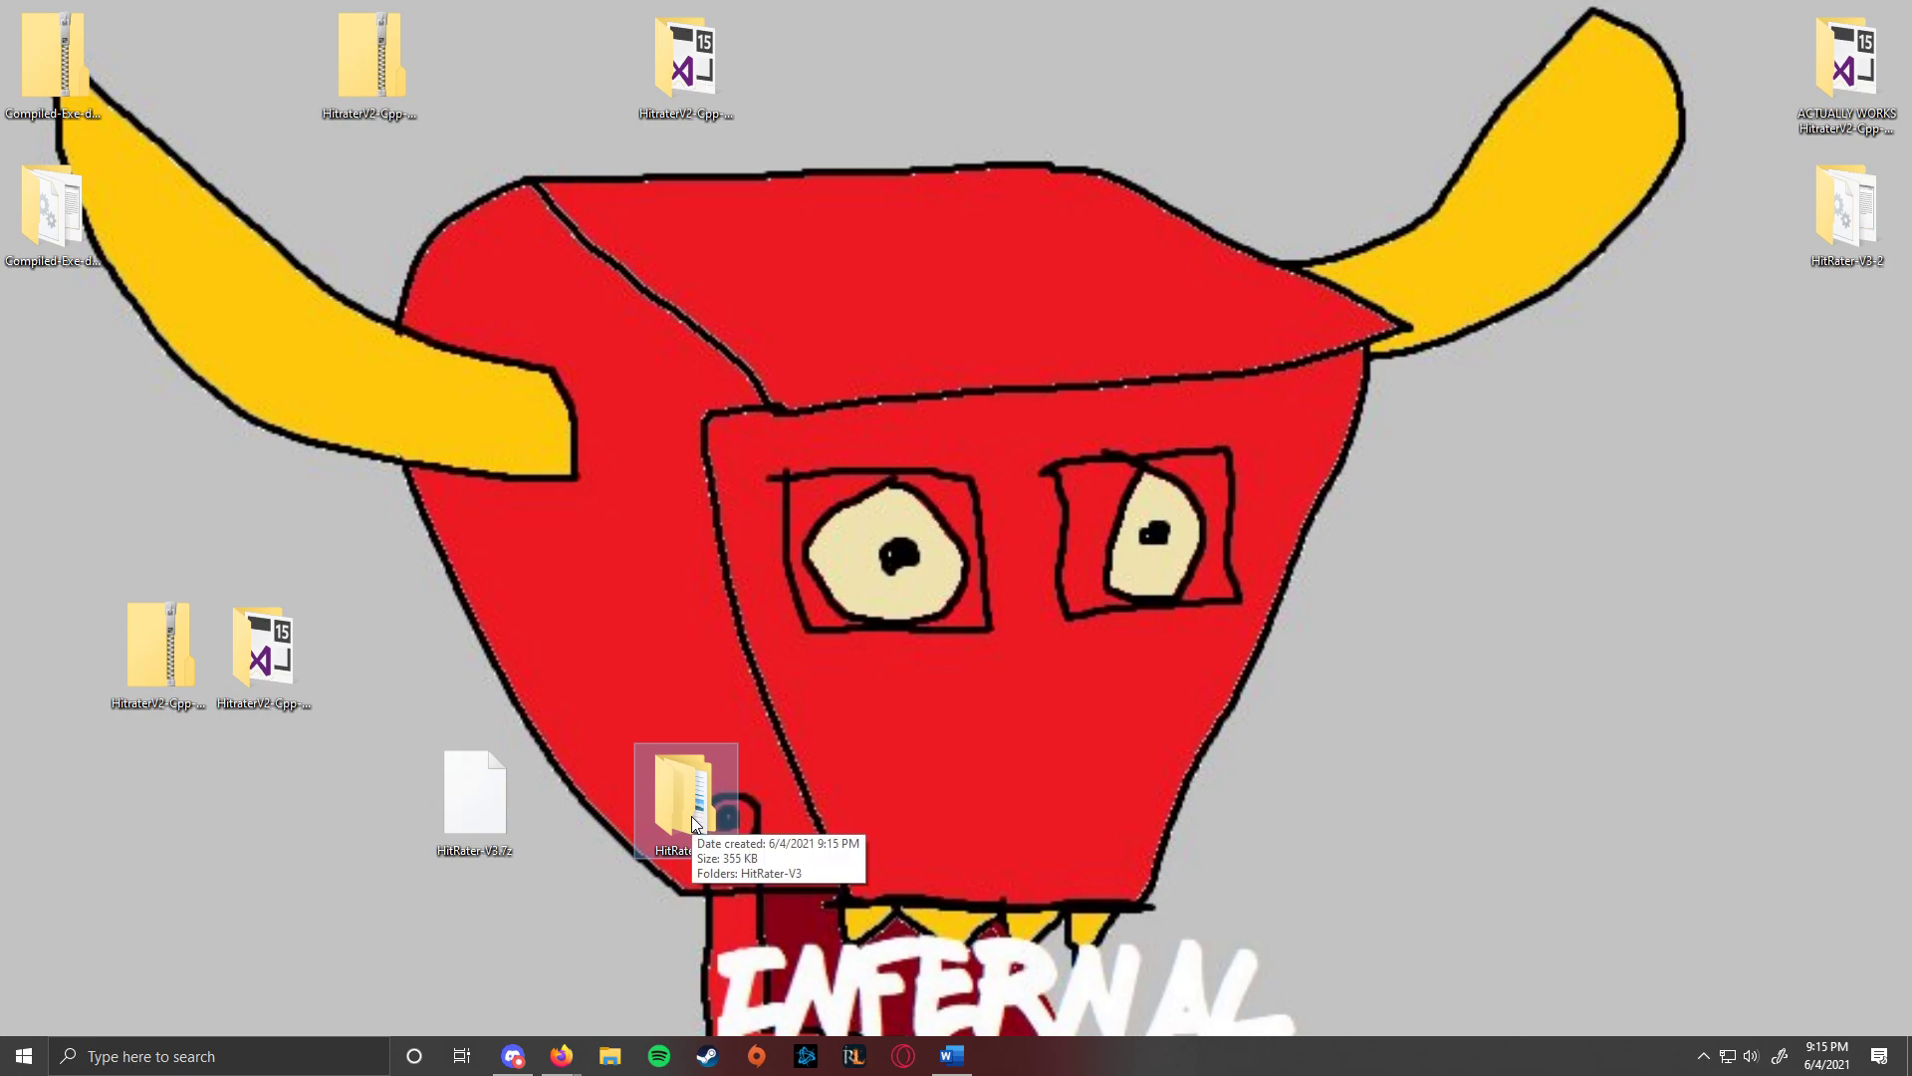
# Launch Gui.exe from the inner HitRater-V3 folder and place the Hitrater window over the folder window.
pyautogui.doubleClick(697, 804)
pyautogui.doubleClick(762, 518)
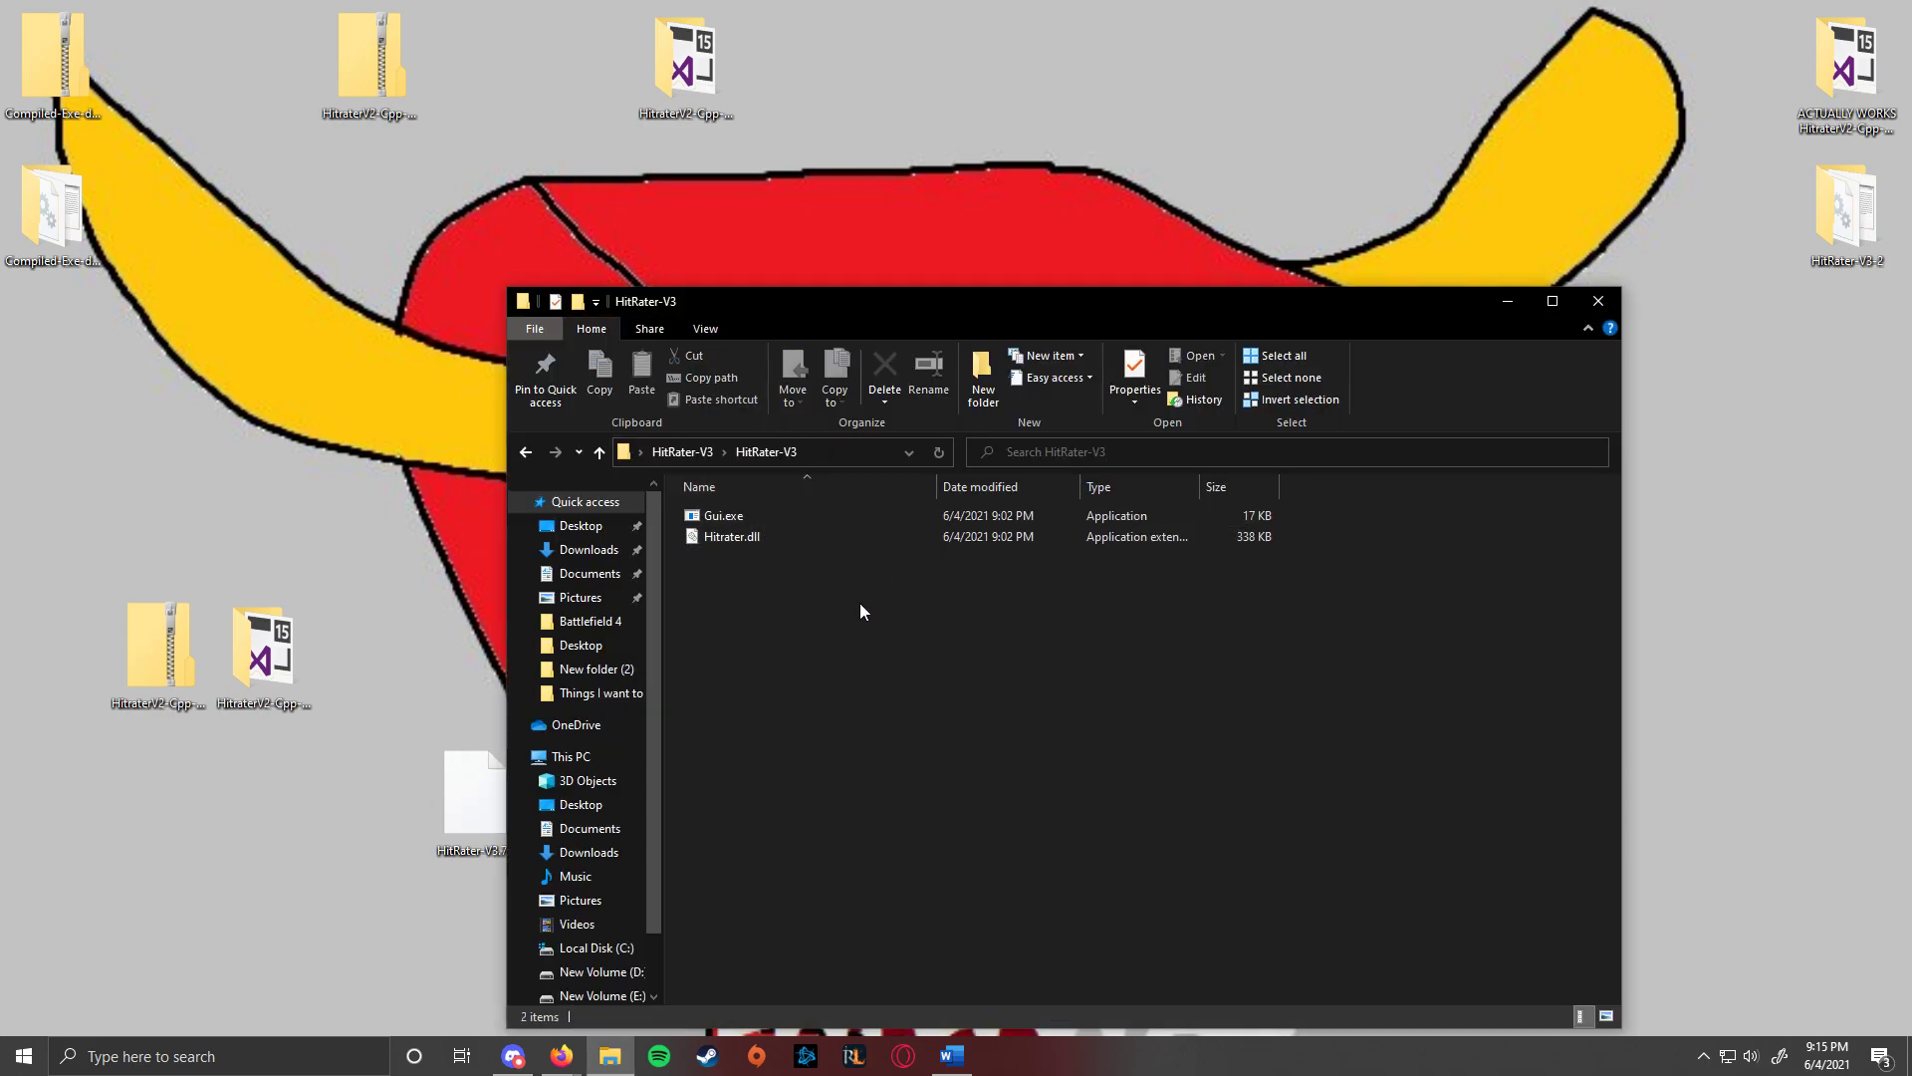
pyautogui.doubleClick(751, 517)
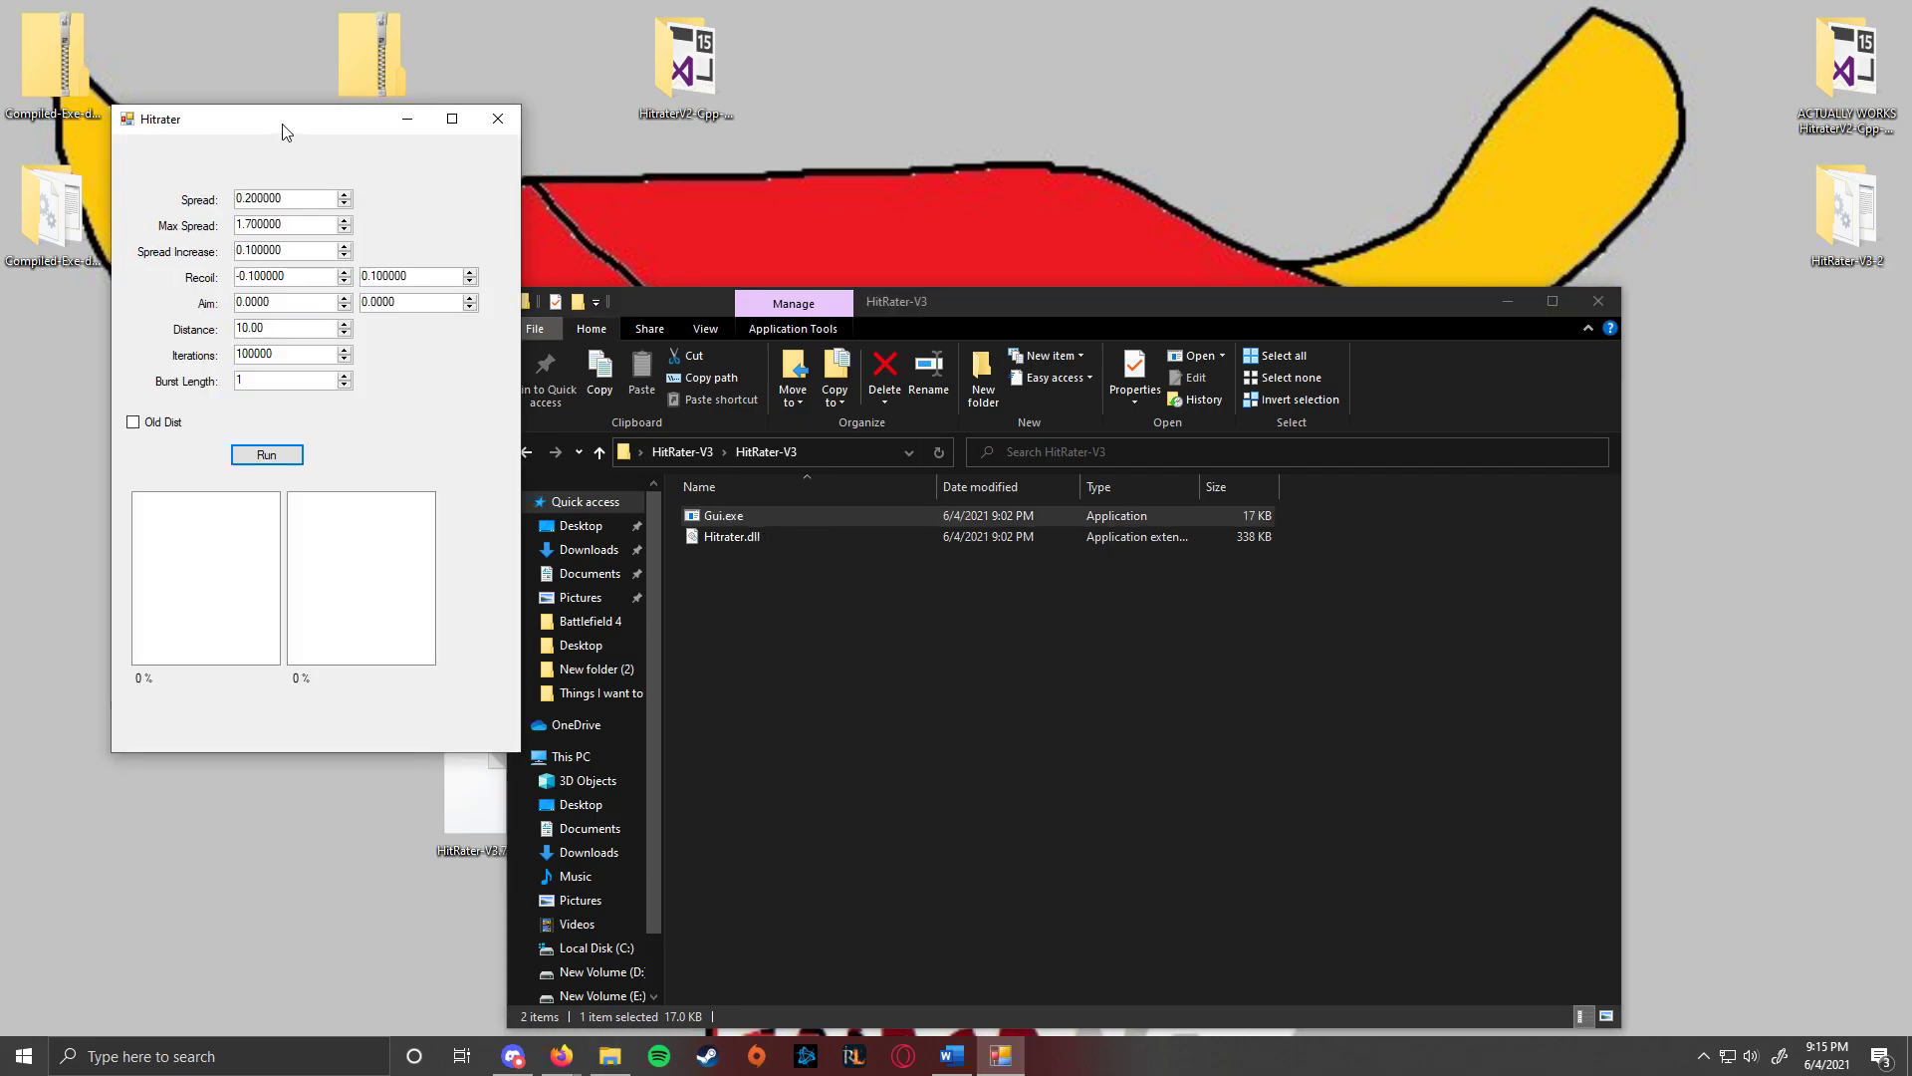
pyautogui.moveTo(285, 131); pyautogui.dragTo(810, 233)
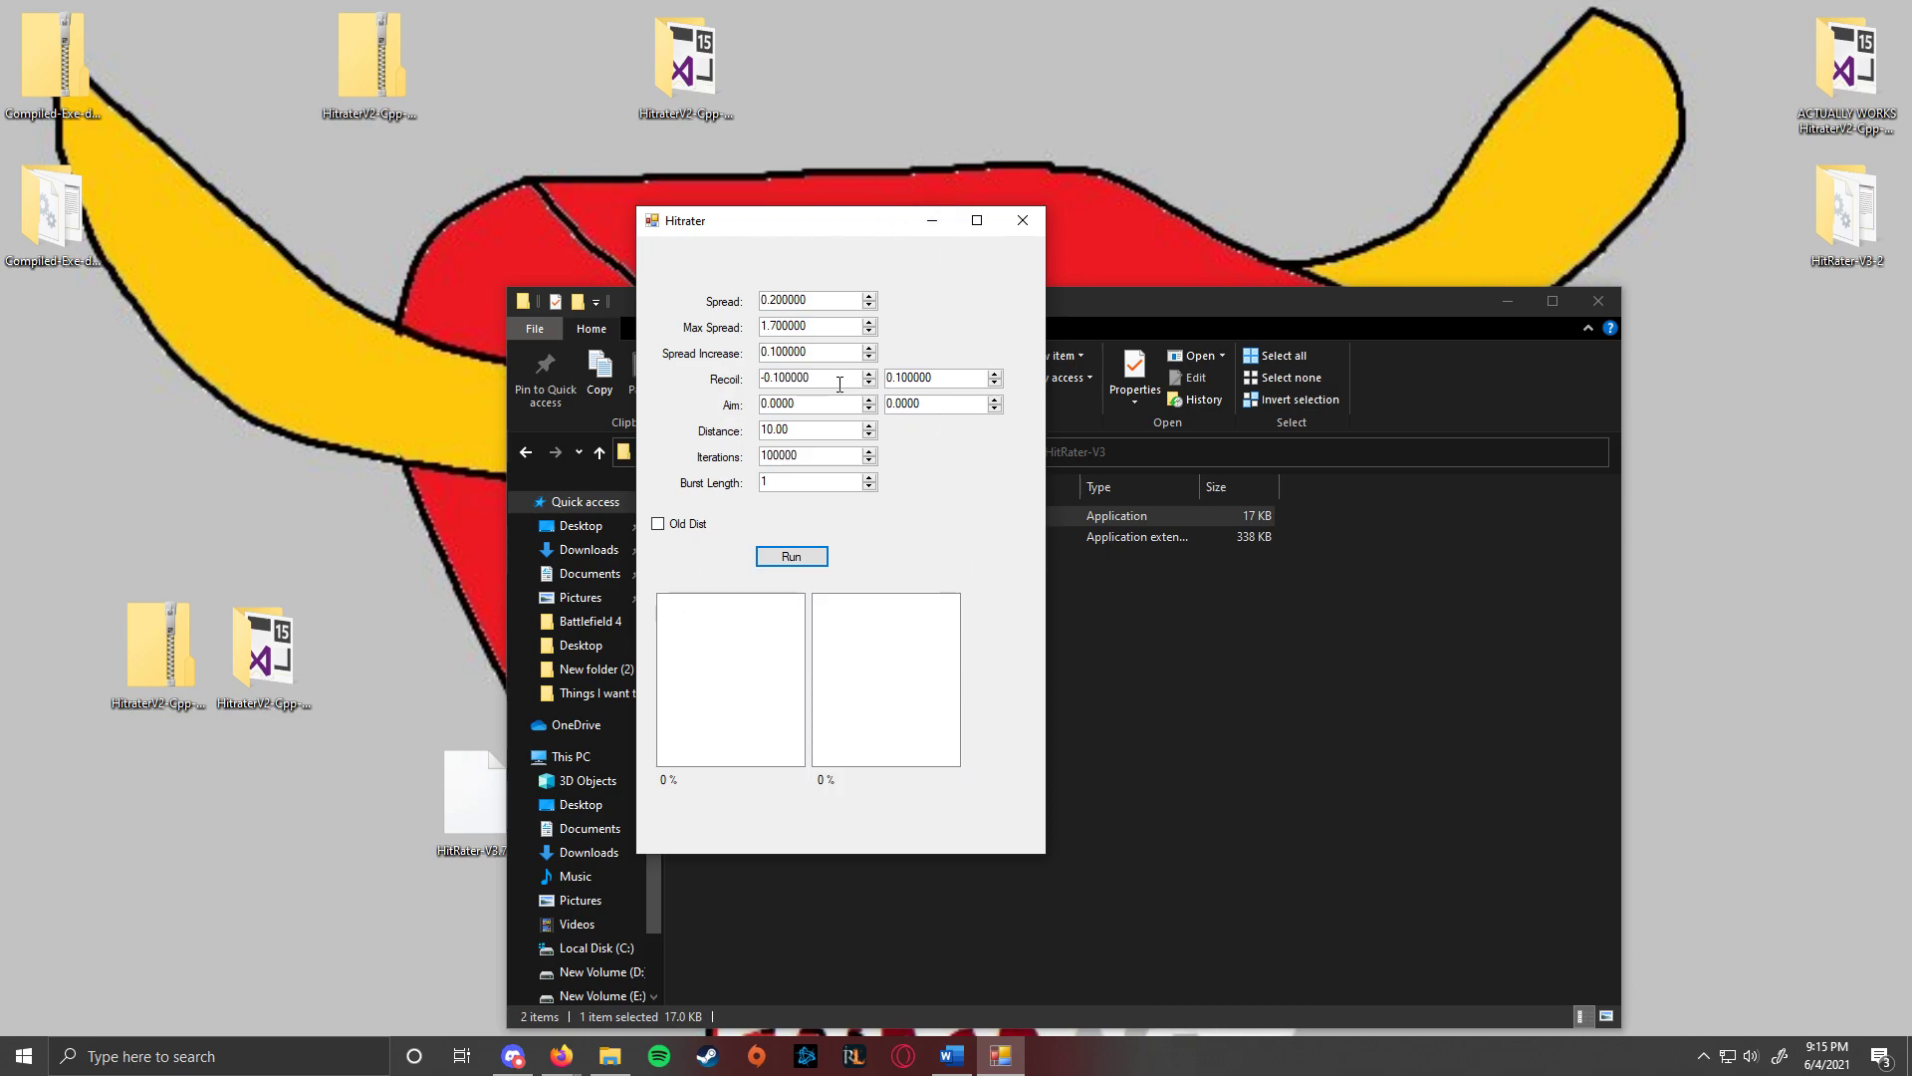
# Set the burst length to 5 and the distance to 50 in Hitrater and run the simulation.
pyautogui.moveTo(793, 482); pyautogui.dragTo(715, 495)
pyautogui.press('BackSpace')
pyautogui.write('5')
pyautogui.moveTo(769, 430); pyautogui.dragTo(726, 435)
pyautogui.write('5')
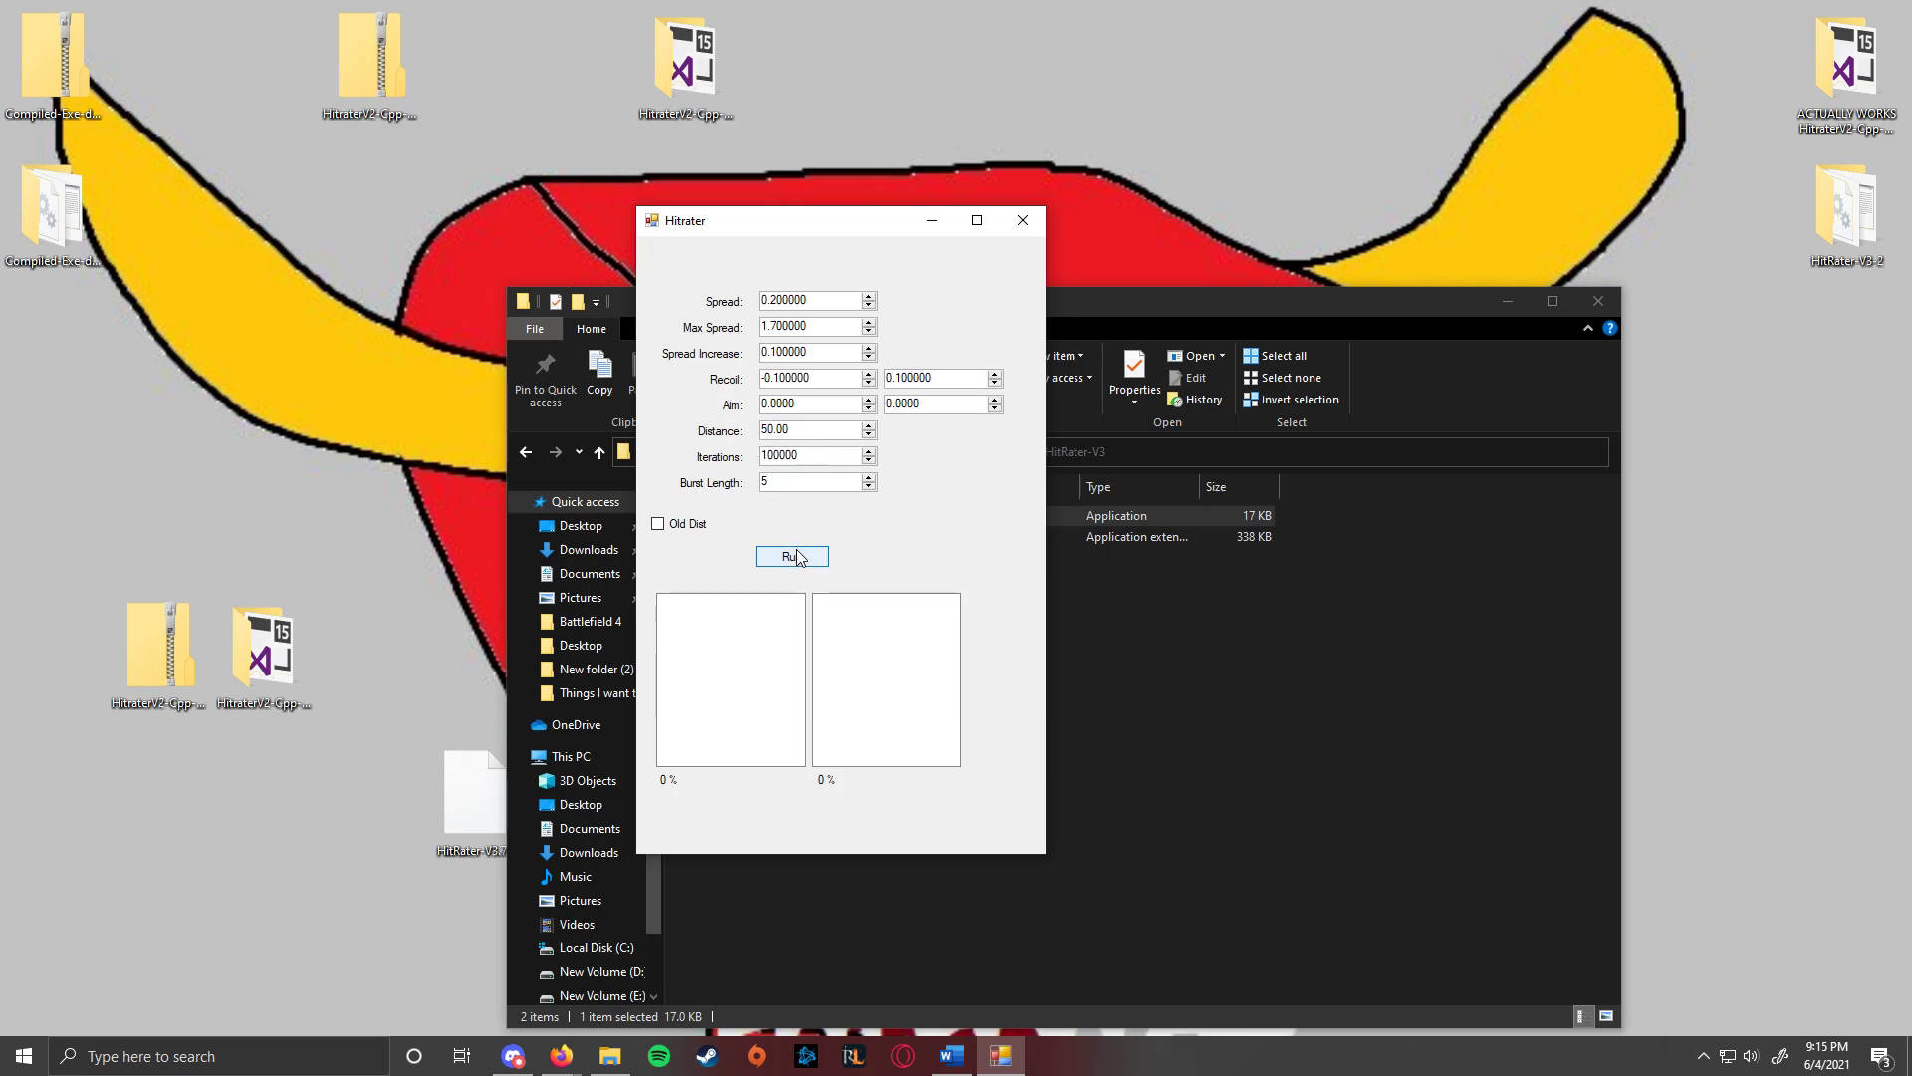
pyautogui.click(797, 557)
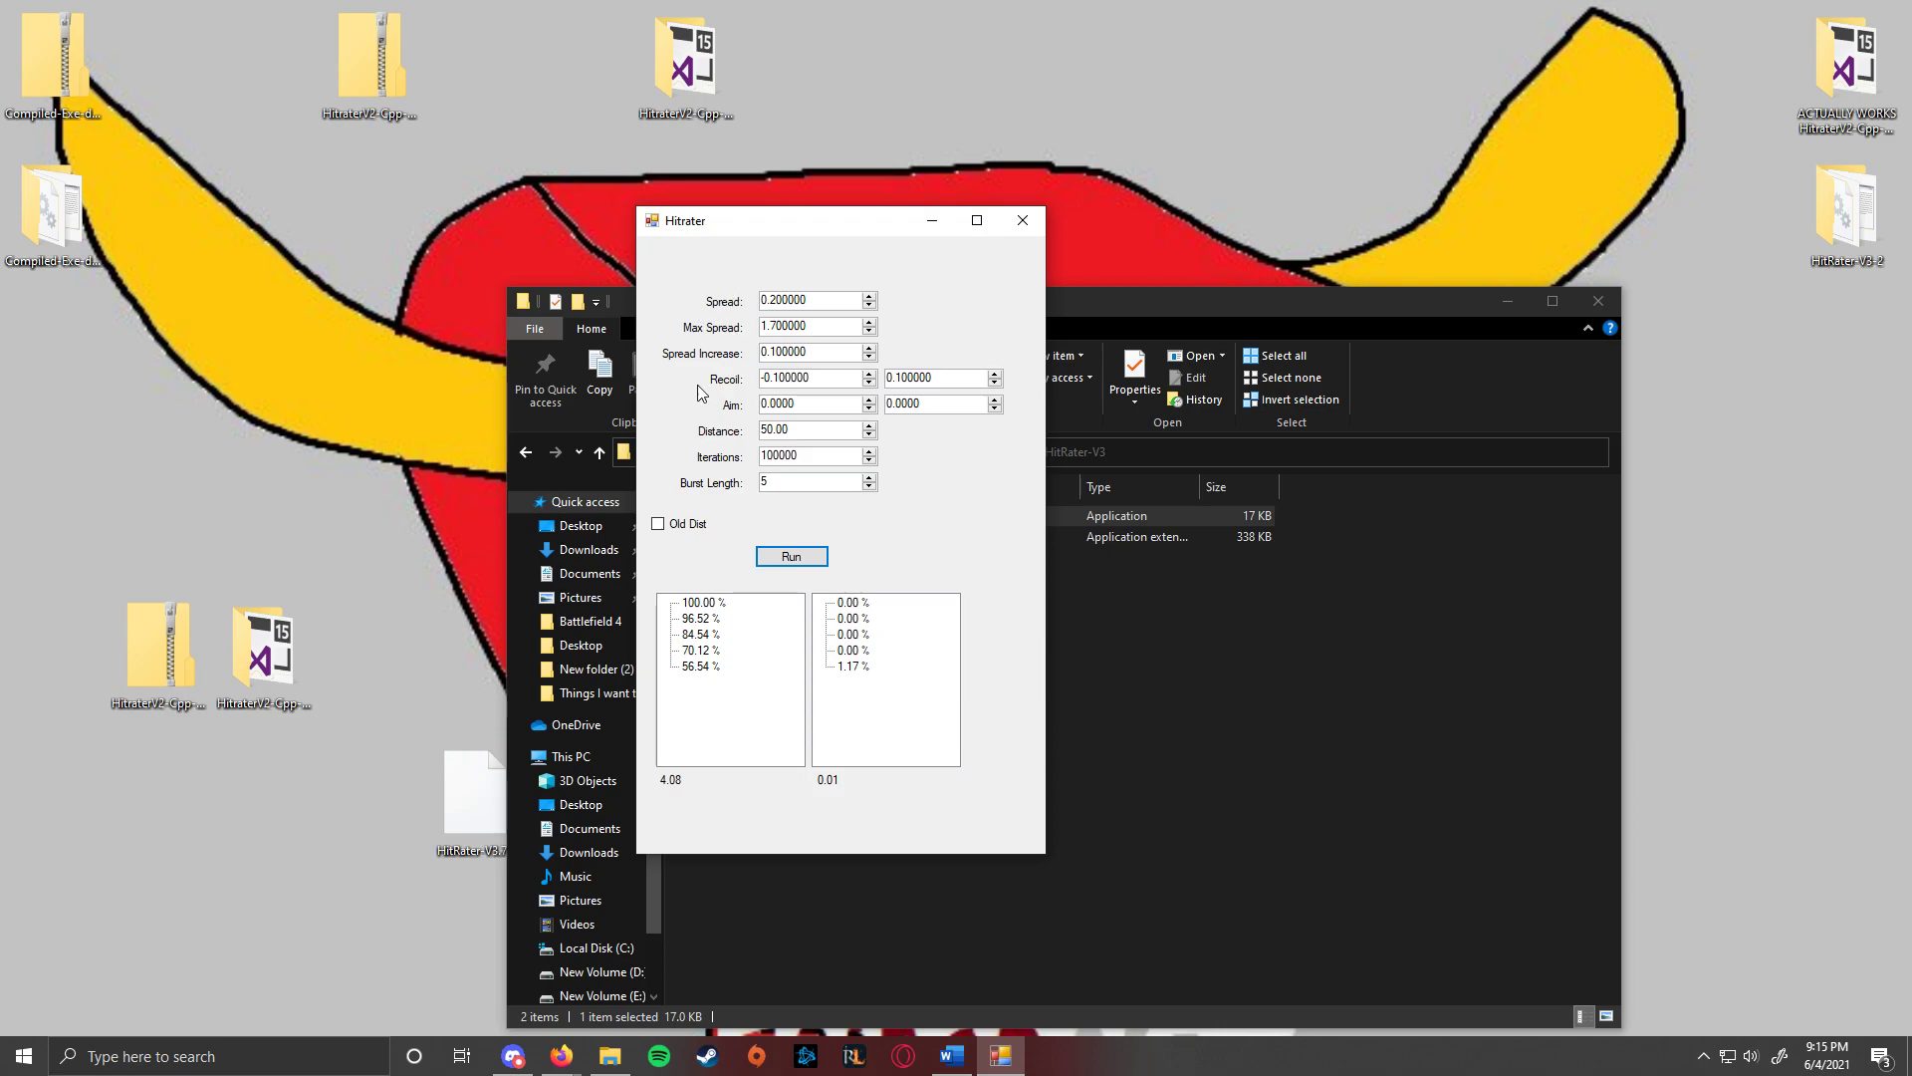
# Switch to Firefox and open the BF4 Weapon Charts from the Other Titles section of sym.gg.
pyautogui.moveTo(562, 1056)
pyautogui.click(648, 972)
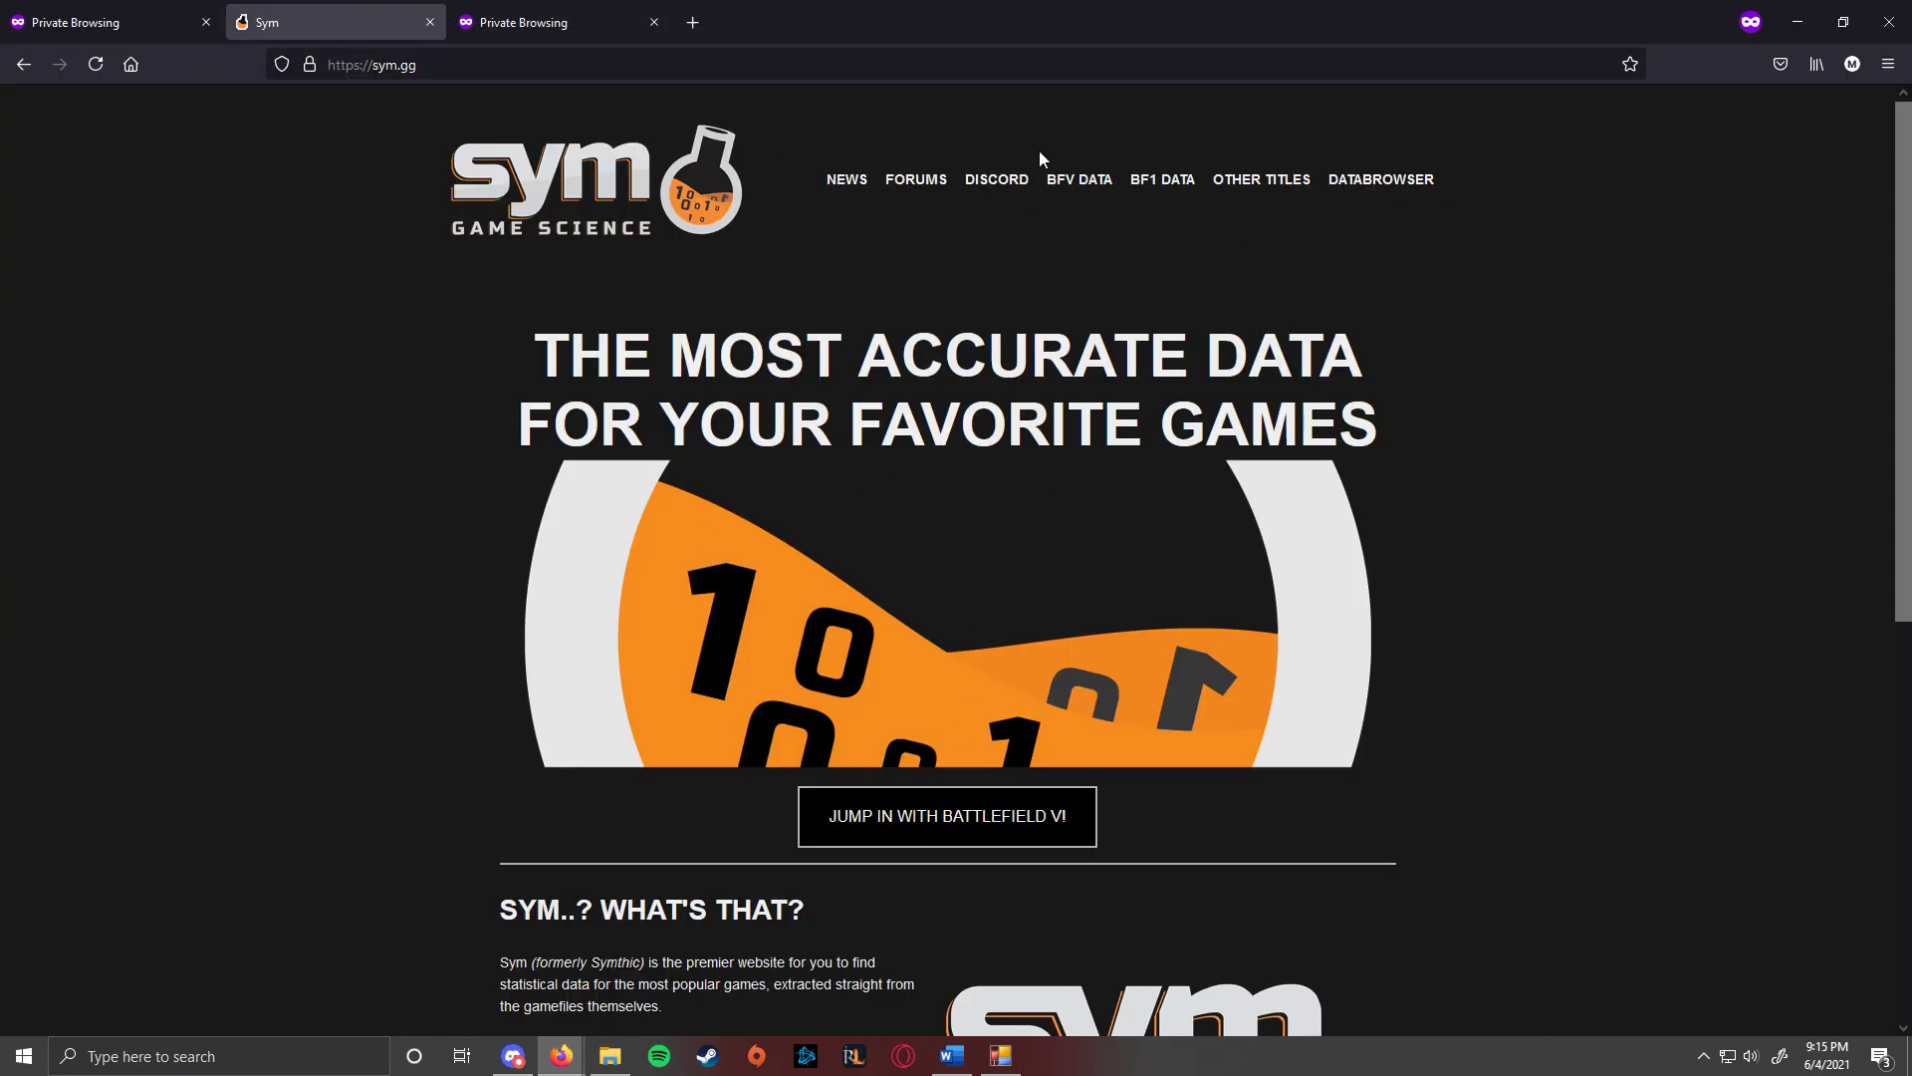
pyautogui.click(1272, 184)
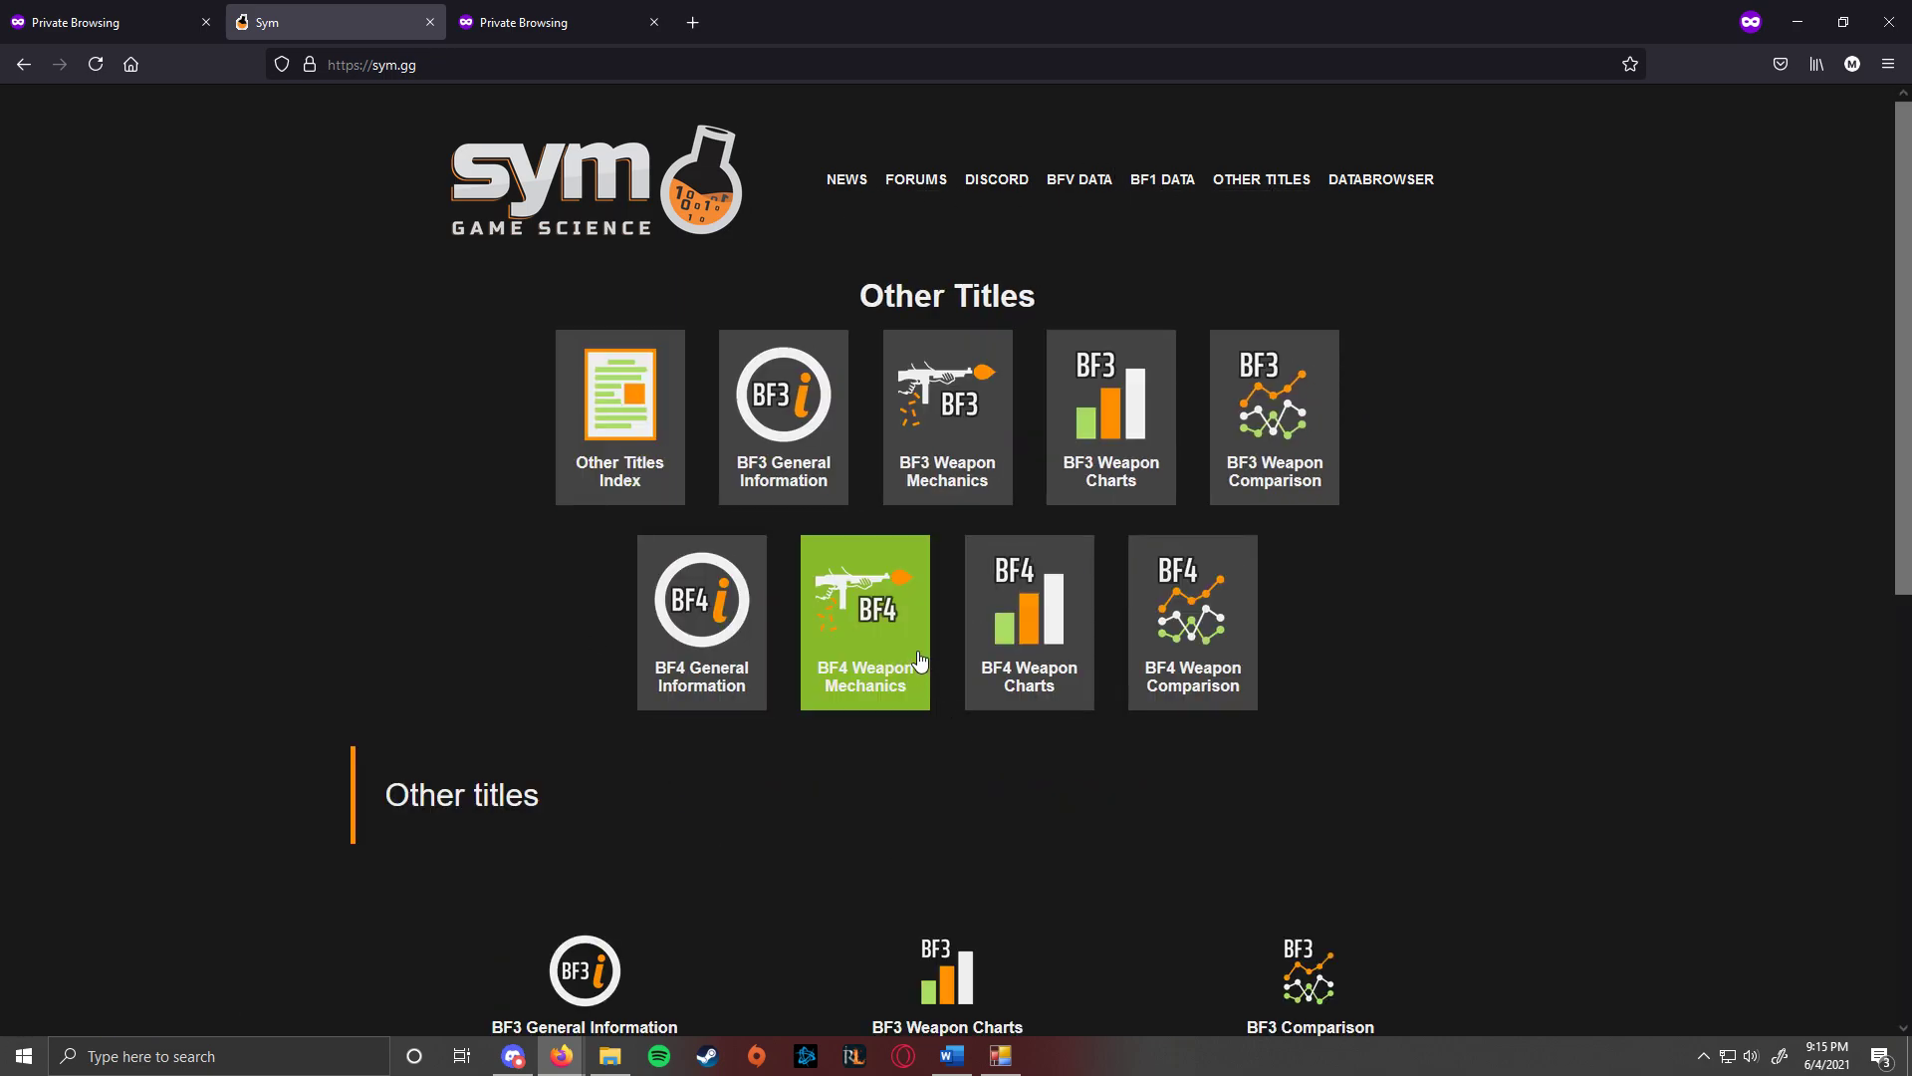
pyautogui.click(1028, 622)
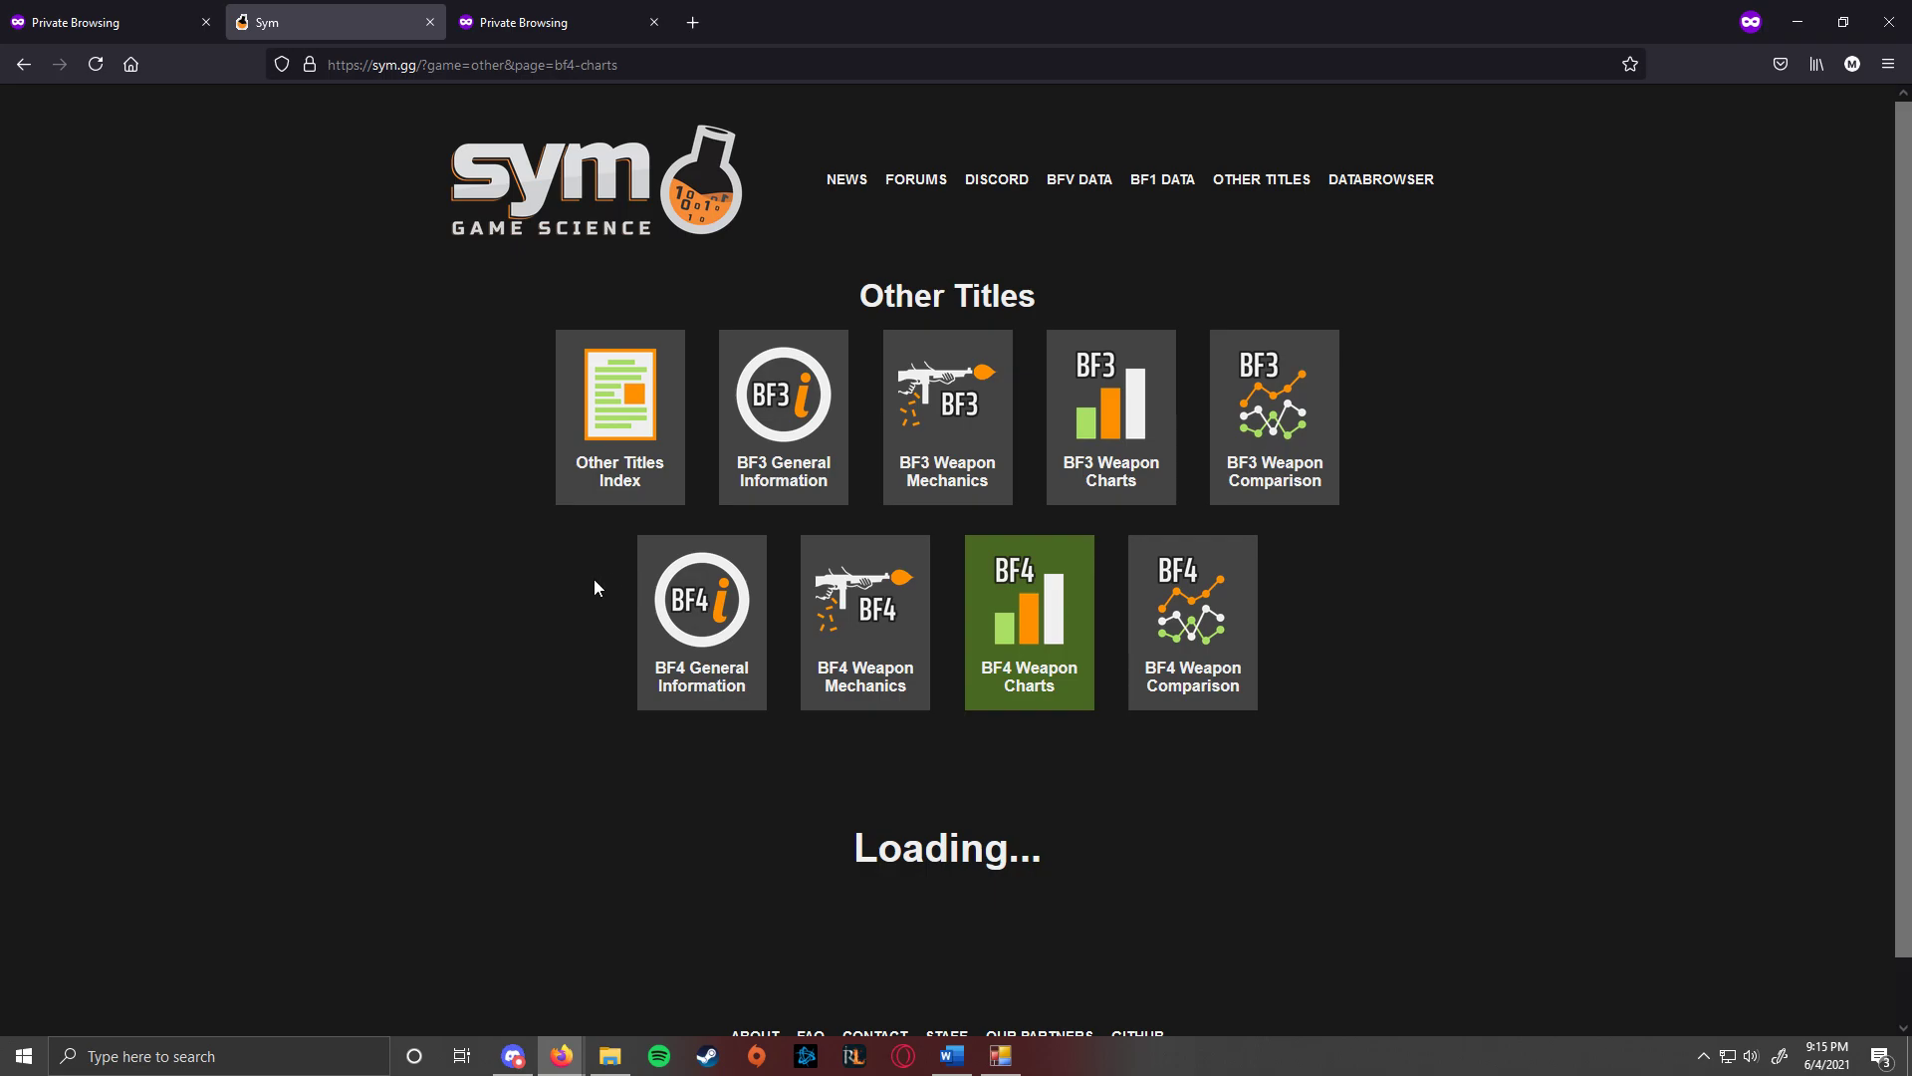
# Look over the Battlefield 4 Weapon Charts and Weapon Mechanics pages for weapon data.
pyautogui.scroll(-4, 595, 588)
pyautogui.scroll(3, 628, 595)
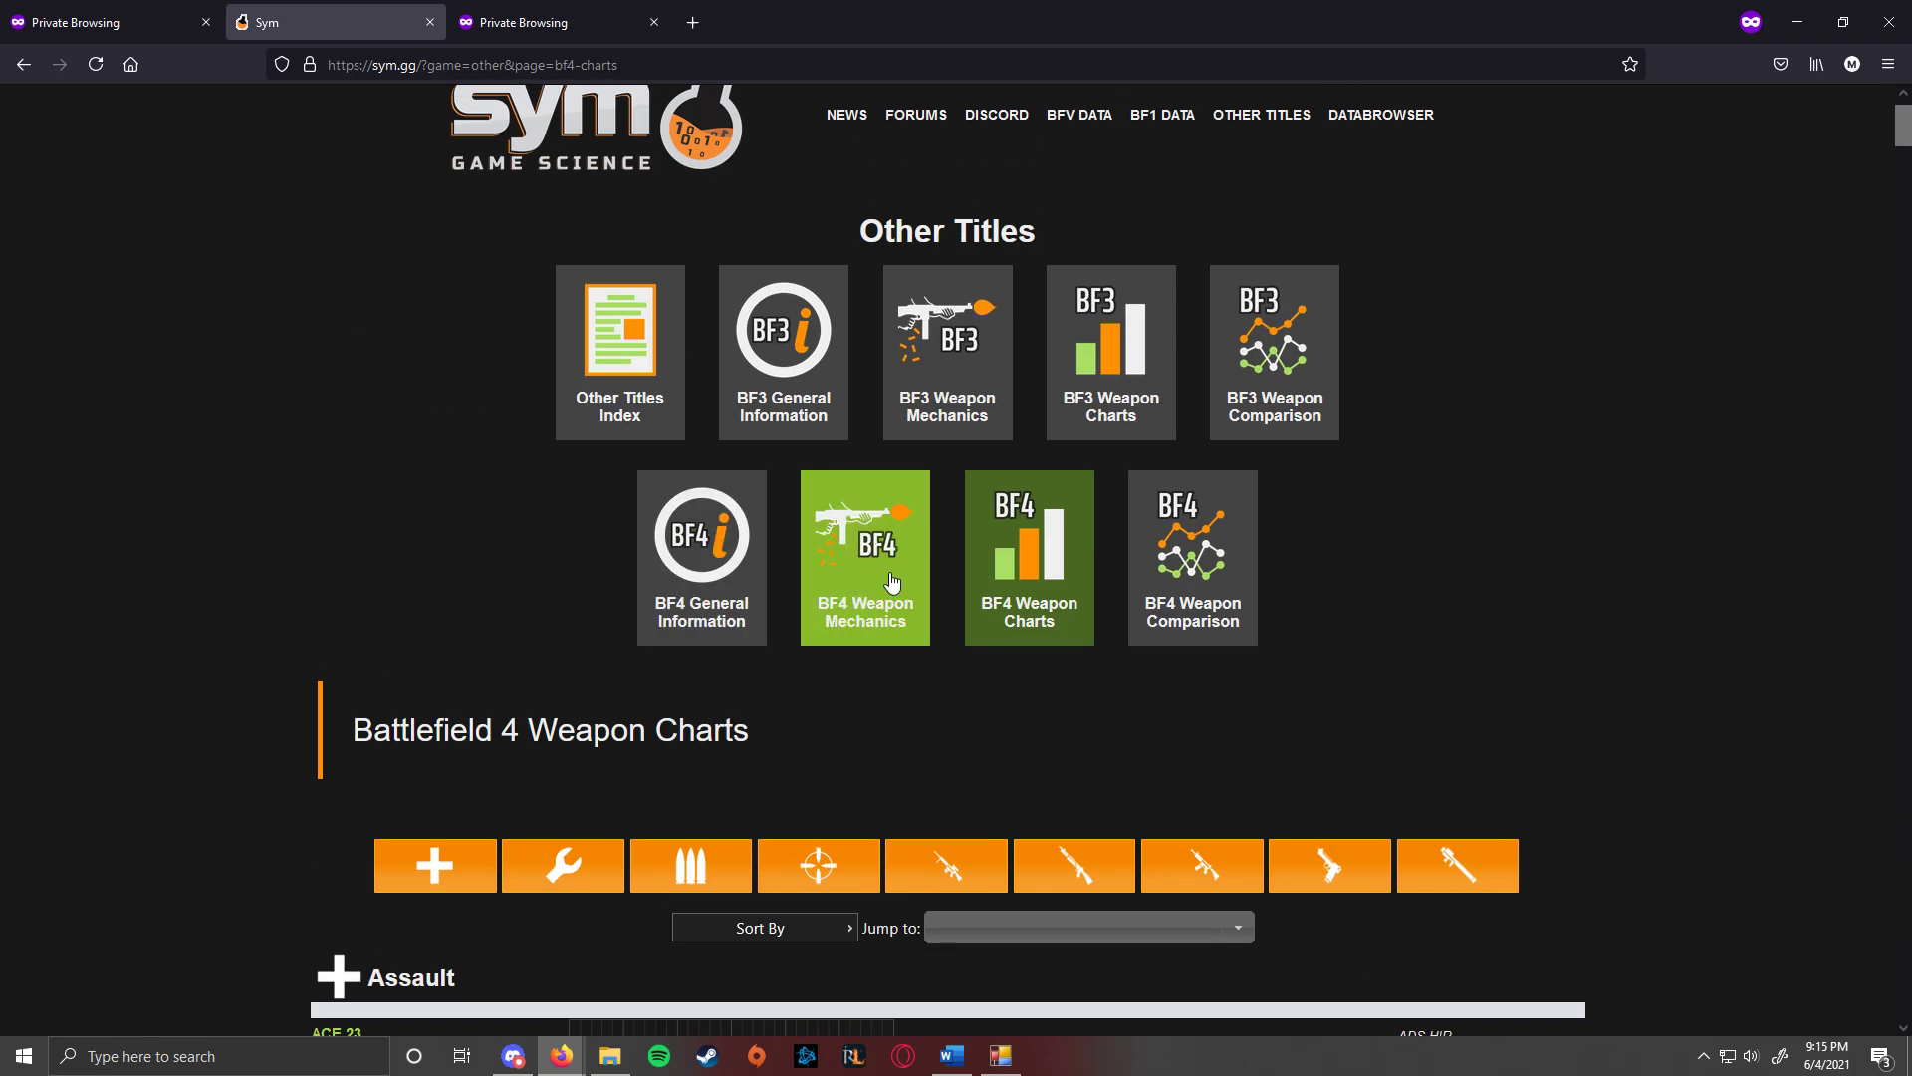
pyautogui.click(891, 583)
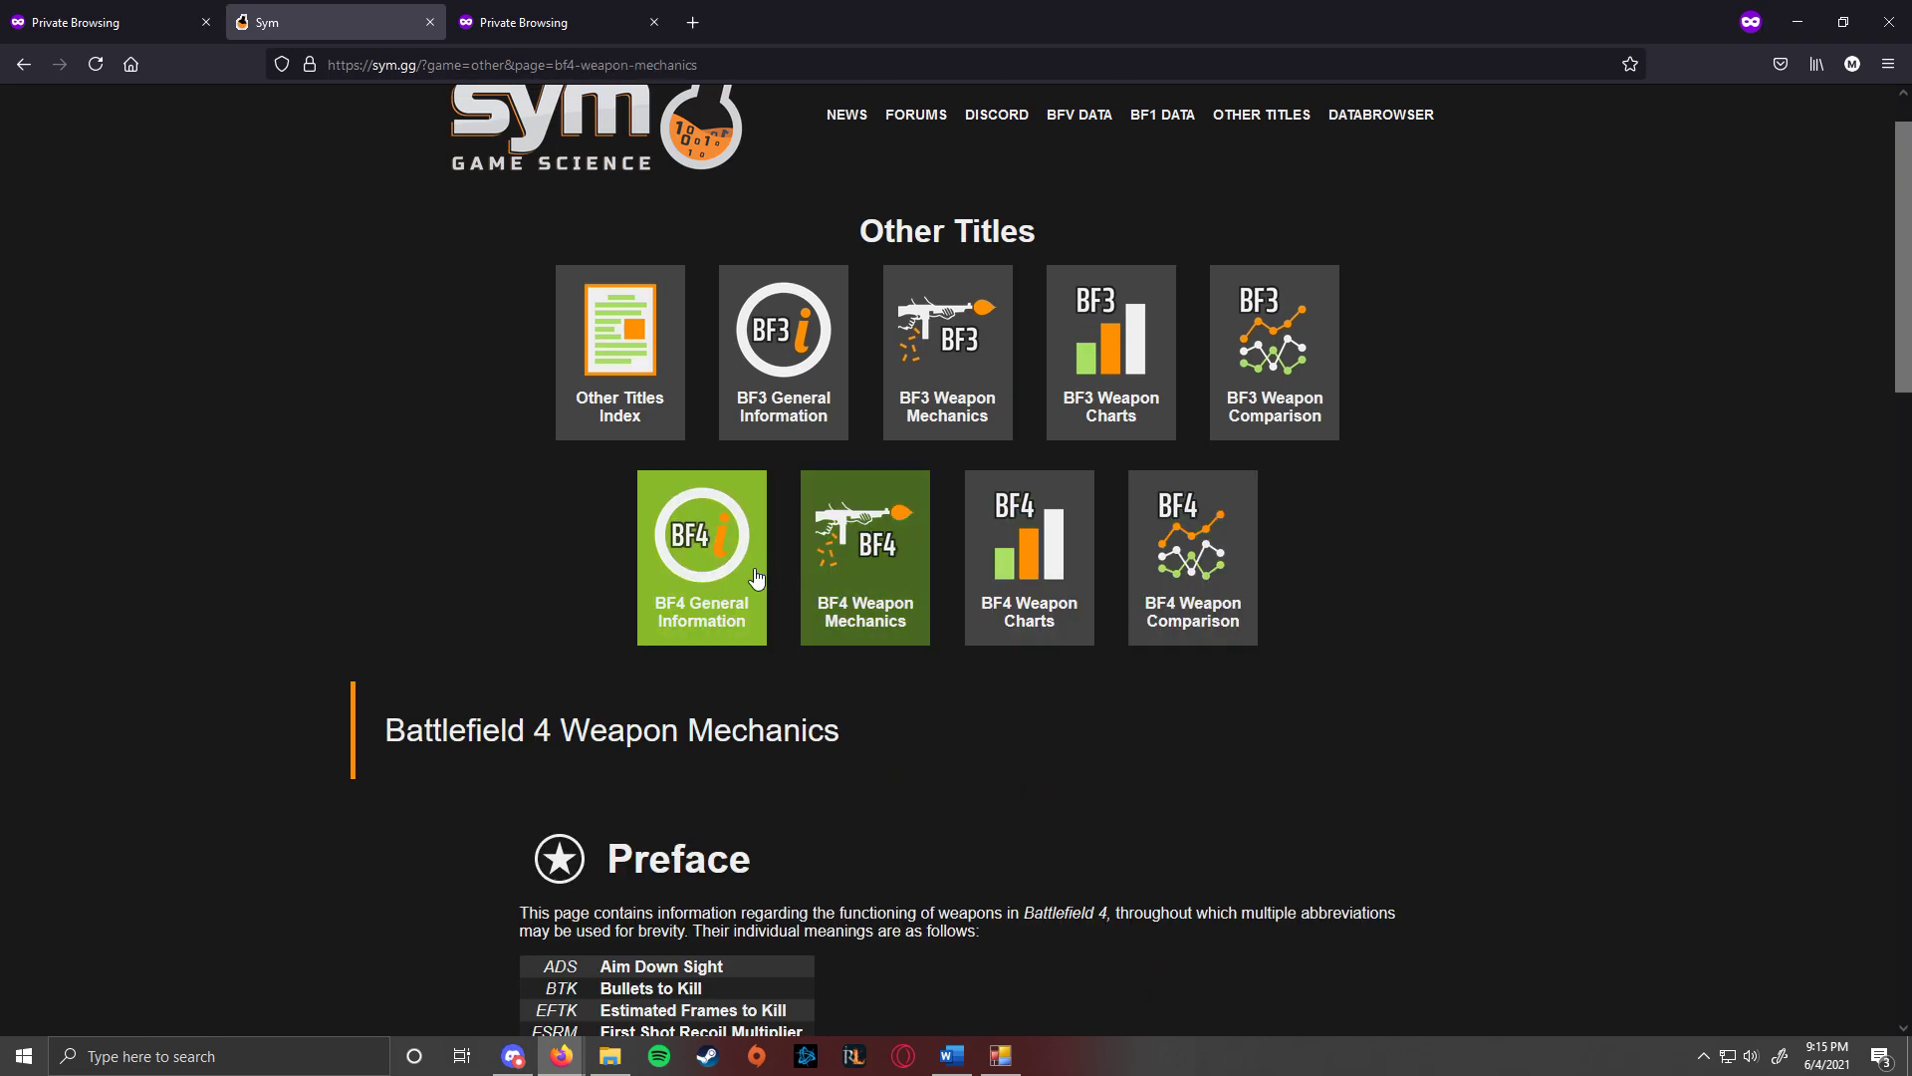
pyautogui.click(1016, 597)
pyautogui.scroll(-4, 652, 592)
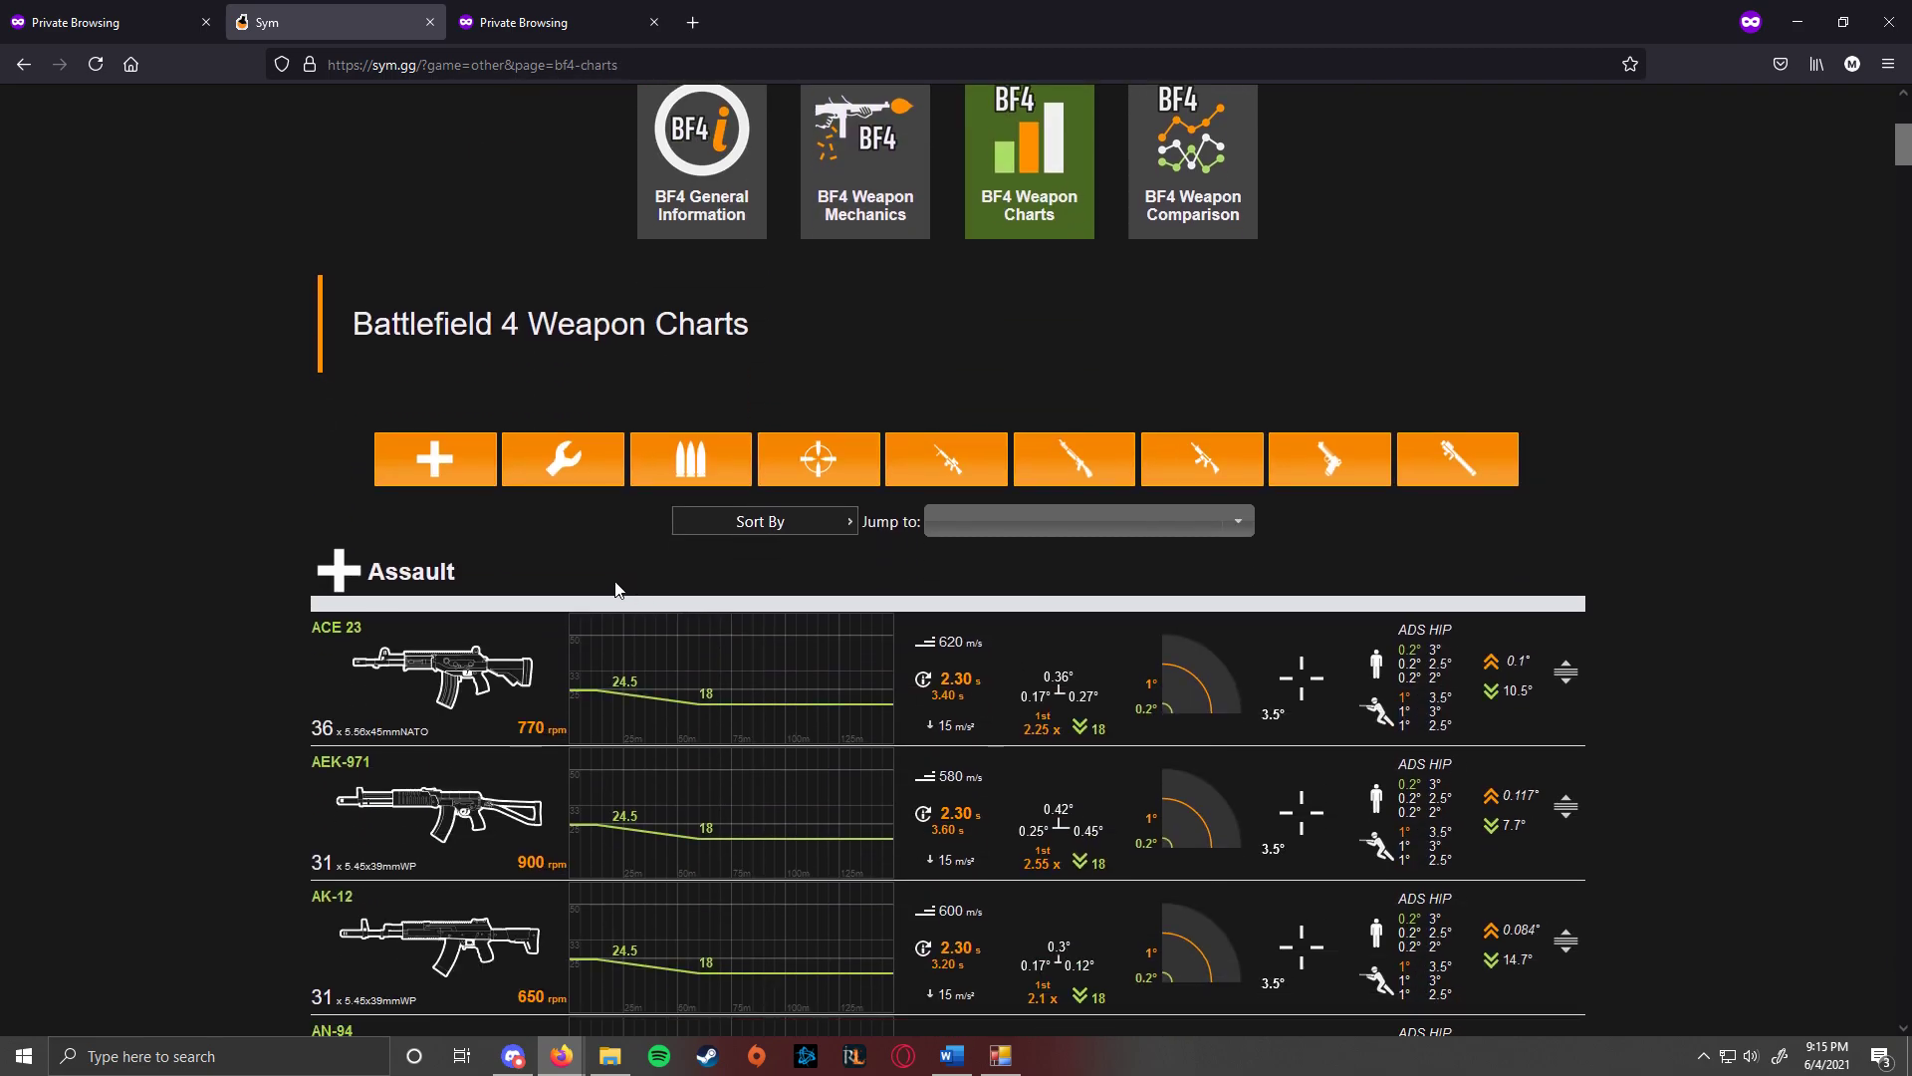
pyautogui.scroll(5, 757, 576)
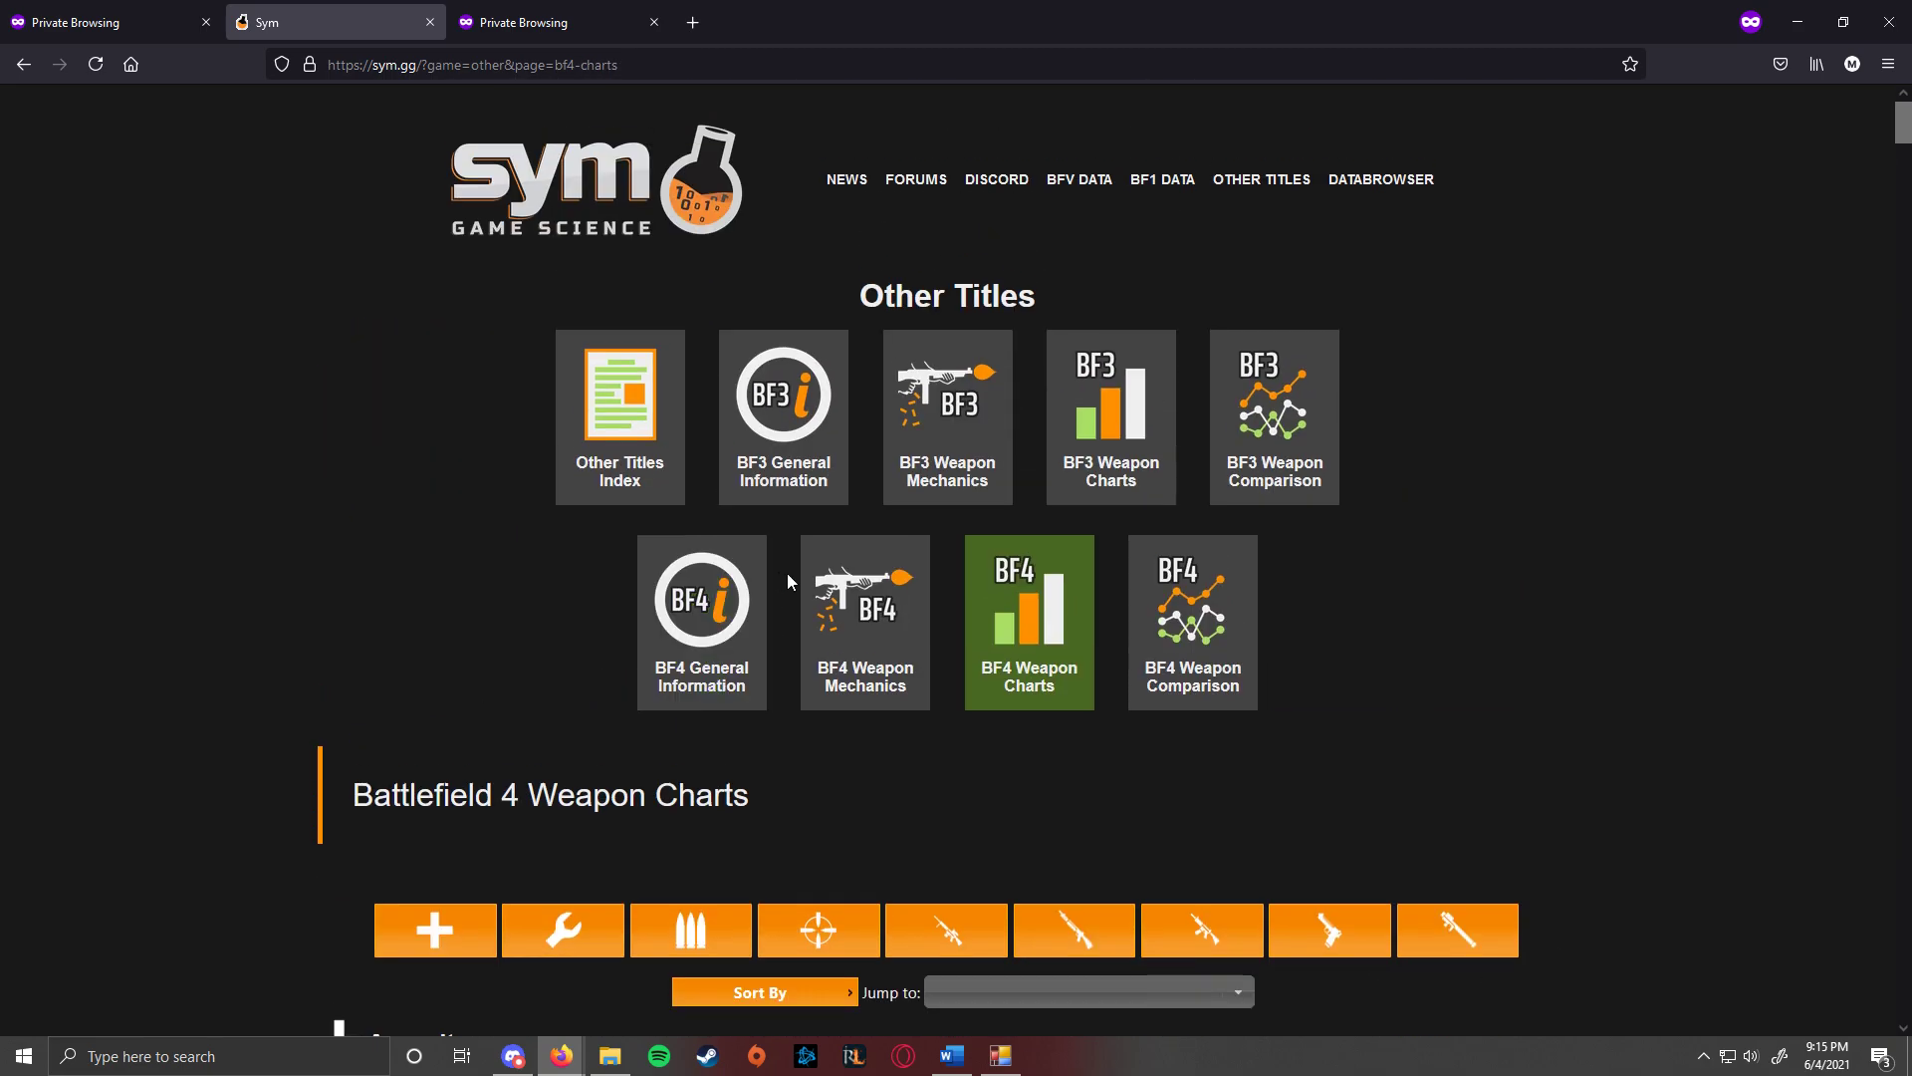
# Open the BF4 Weapon Comparison page and choose the A-91 as the first weapon, with no attachments.
pyautogui.click(1190, 638)
pyautogui.scroll(-4, 697, 597)
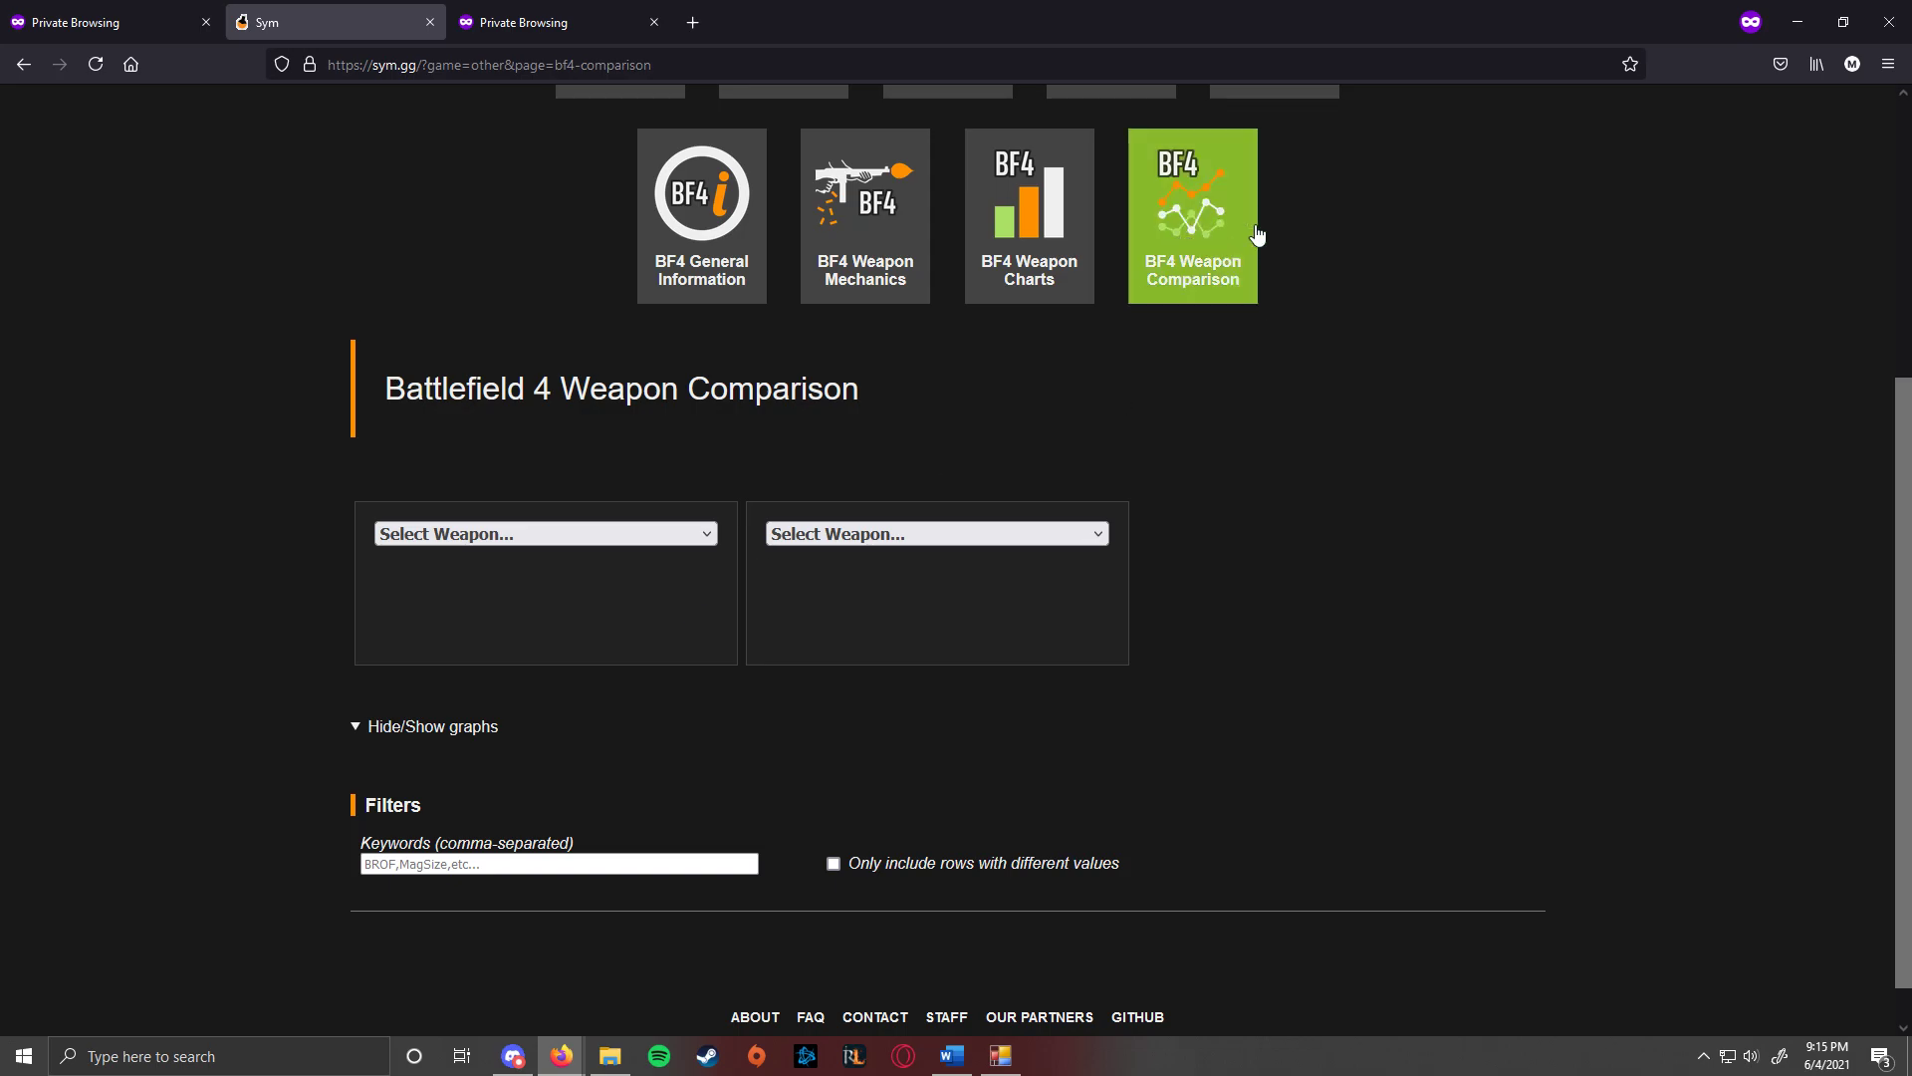
pyautogui.scroll(1, 576, 631)
pyautogui.click(538, 638)
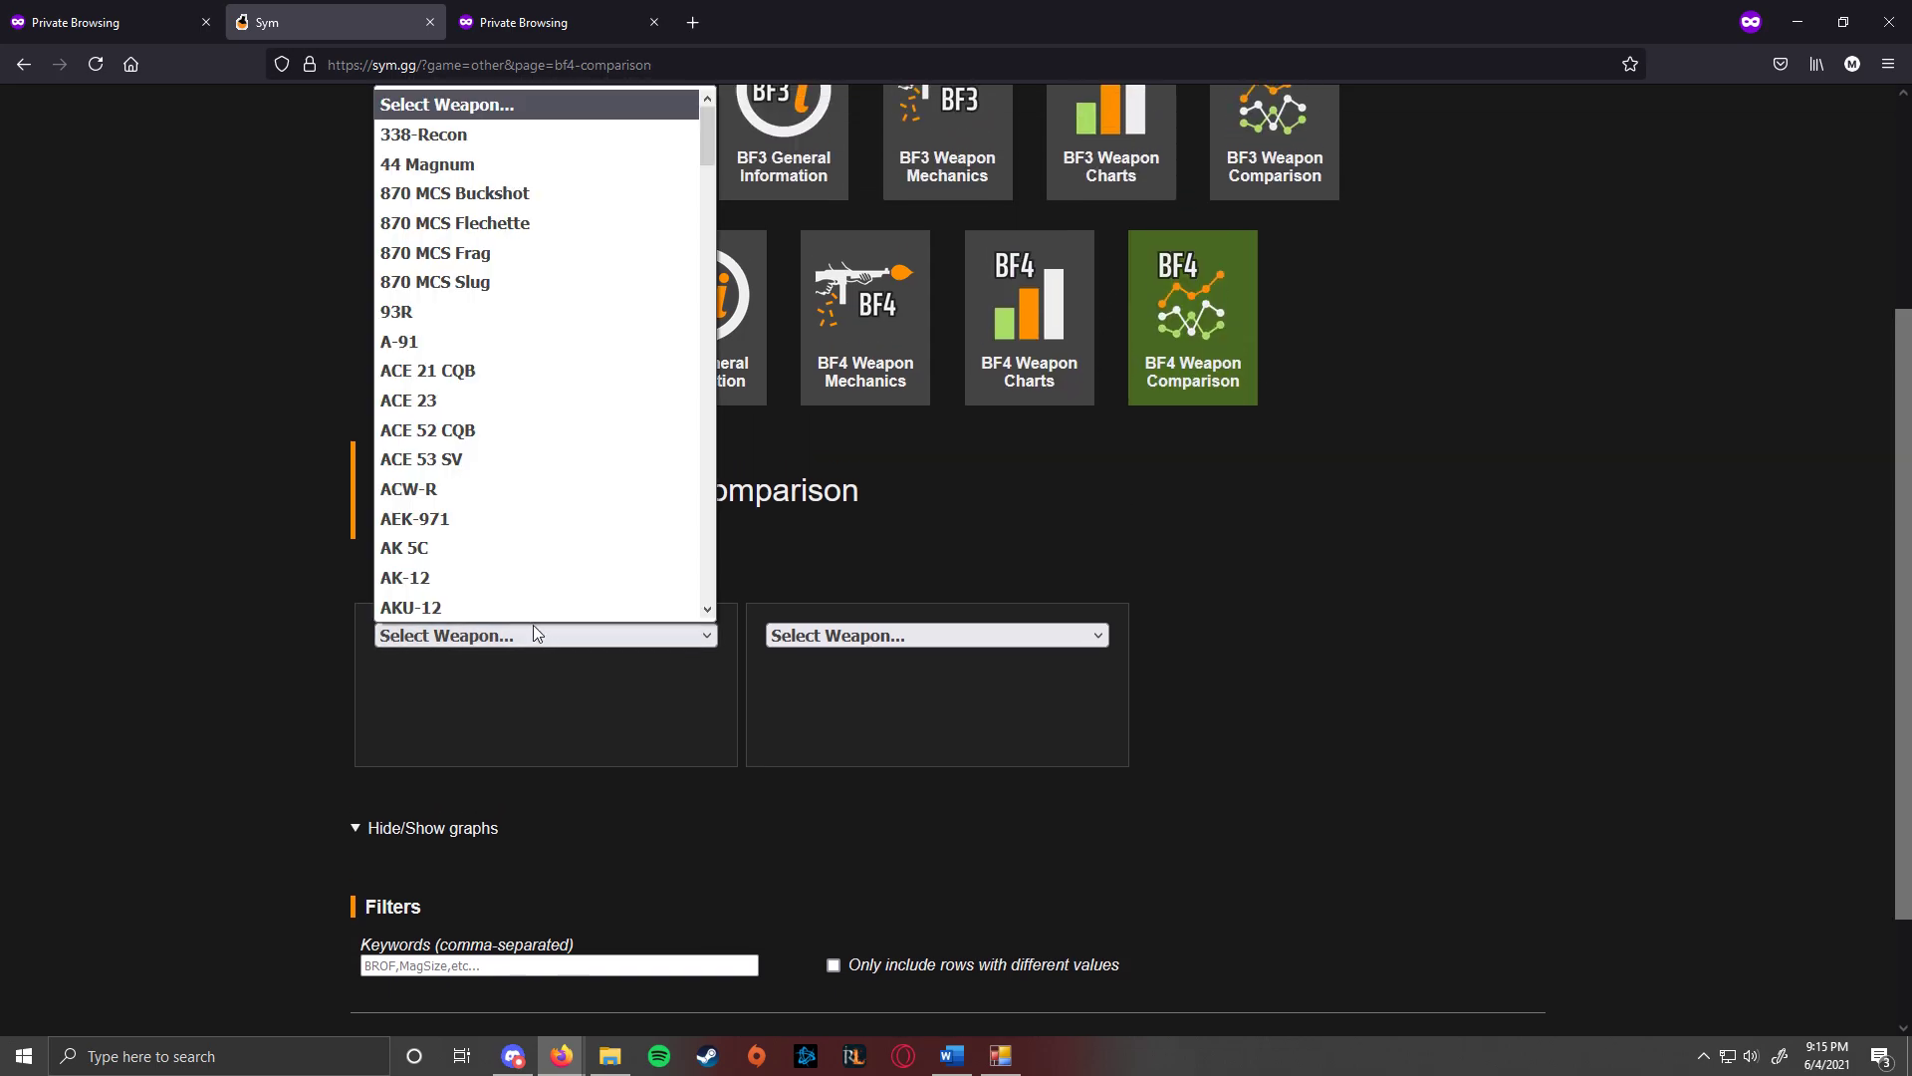
pyautogui.click(554, 339)
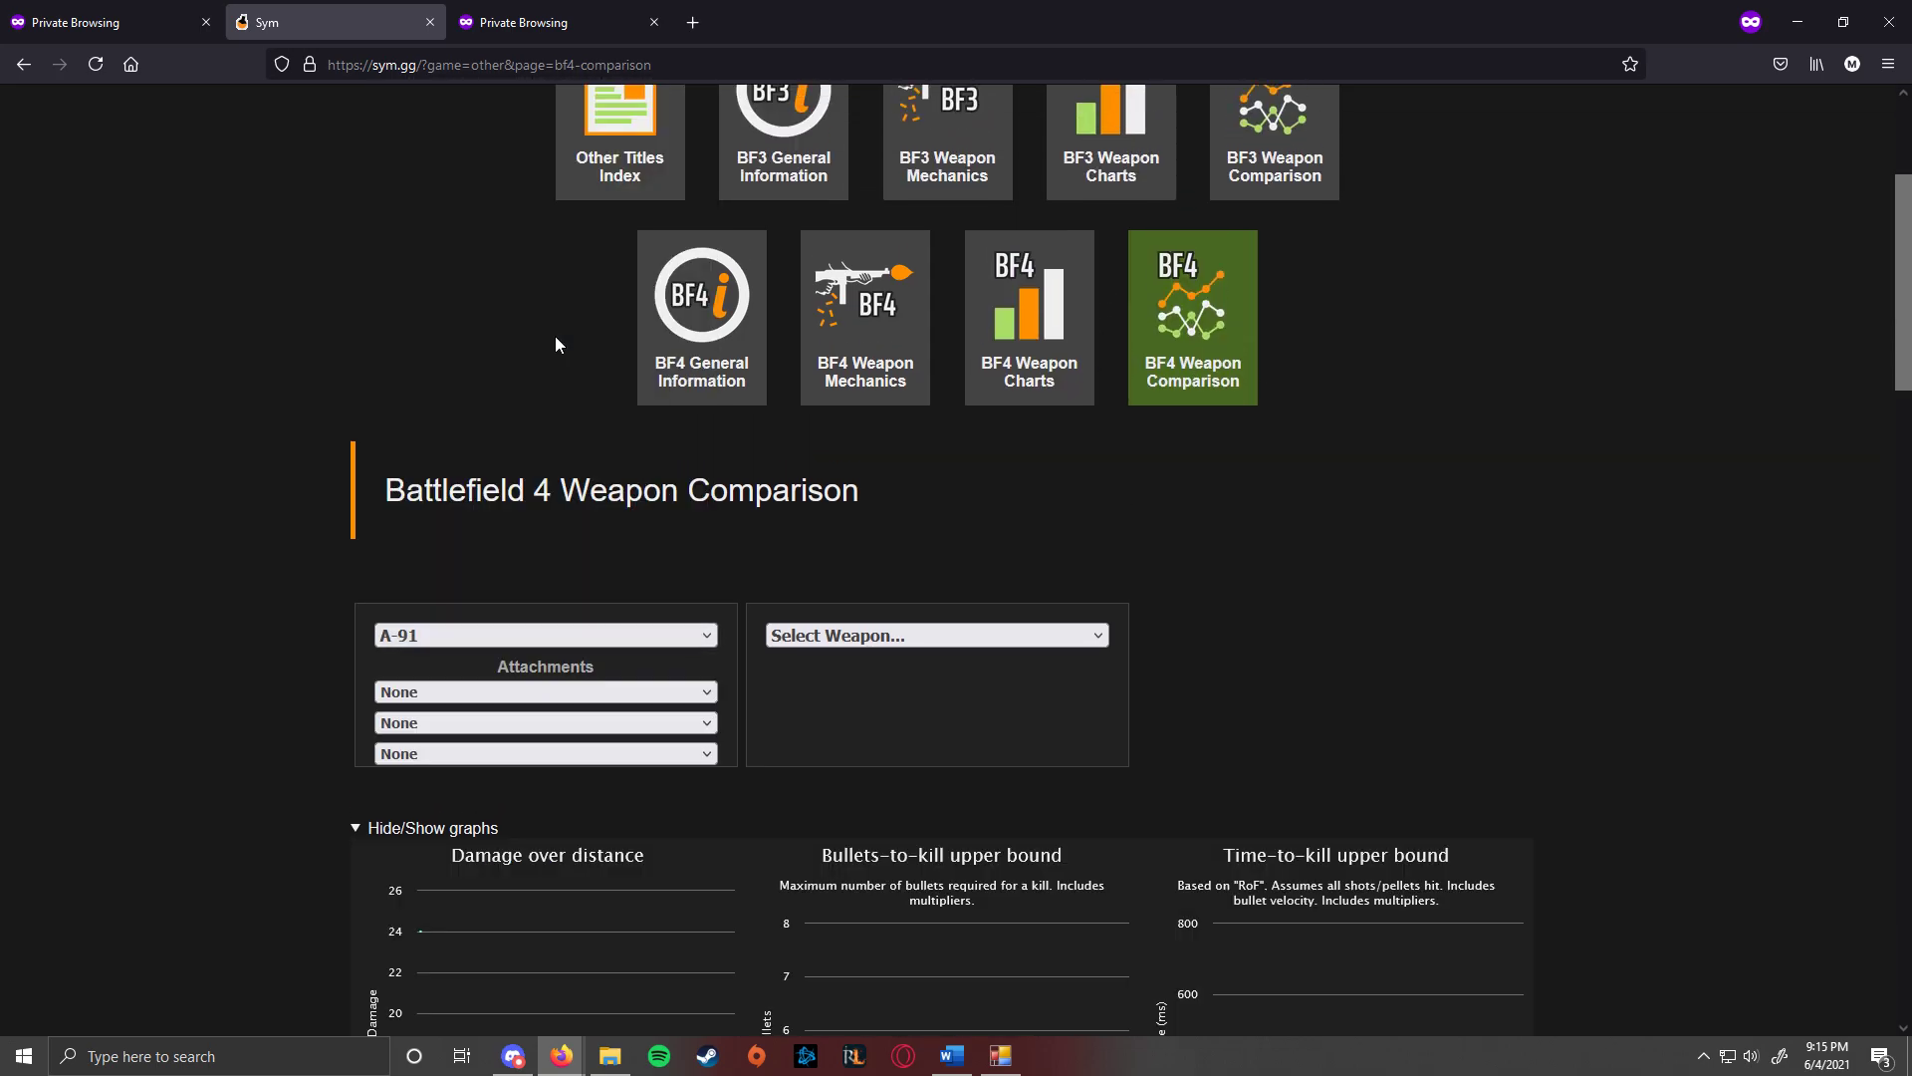
pyautogui.click(534, 693)
pyautogui.click(534, 694)
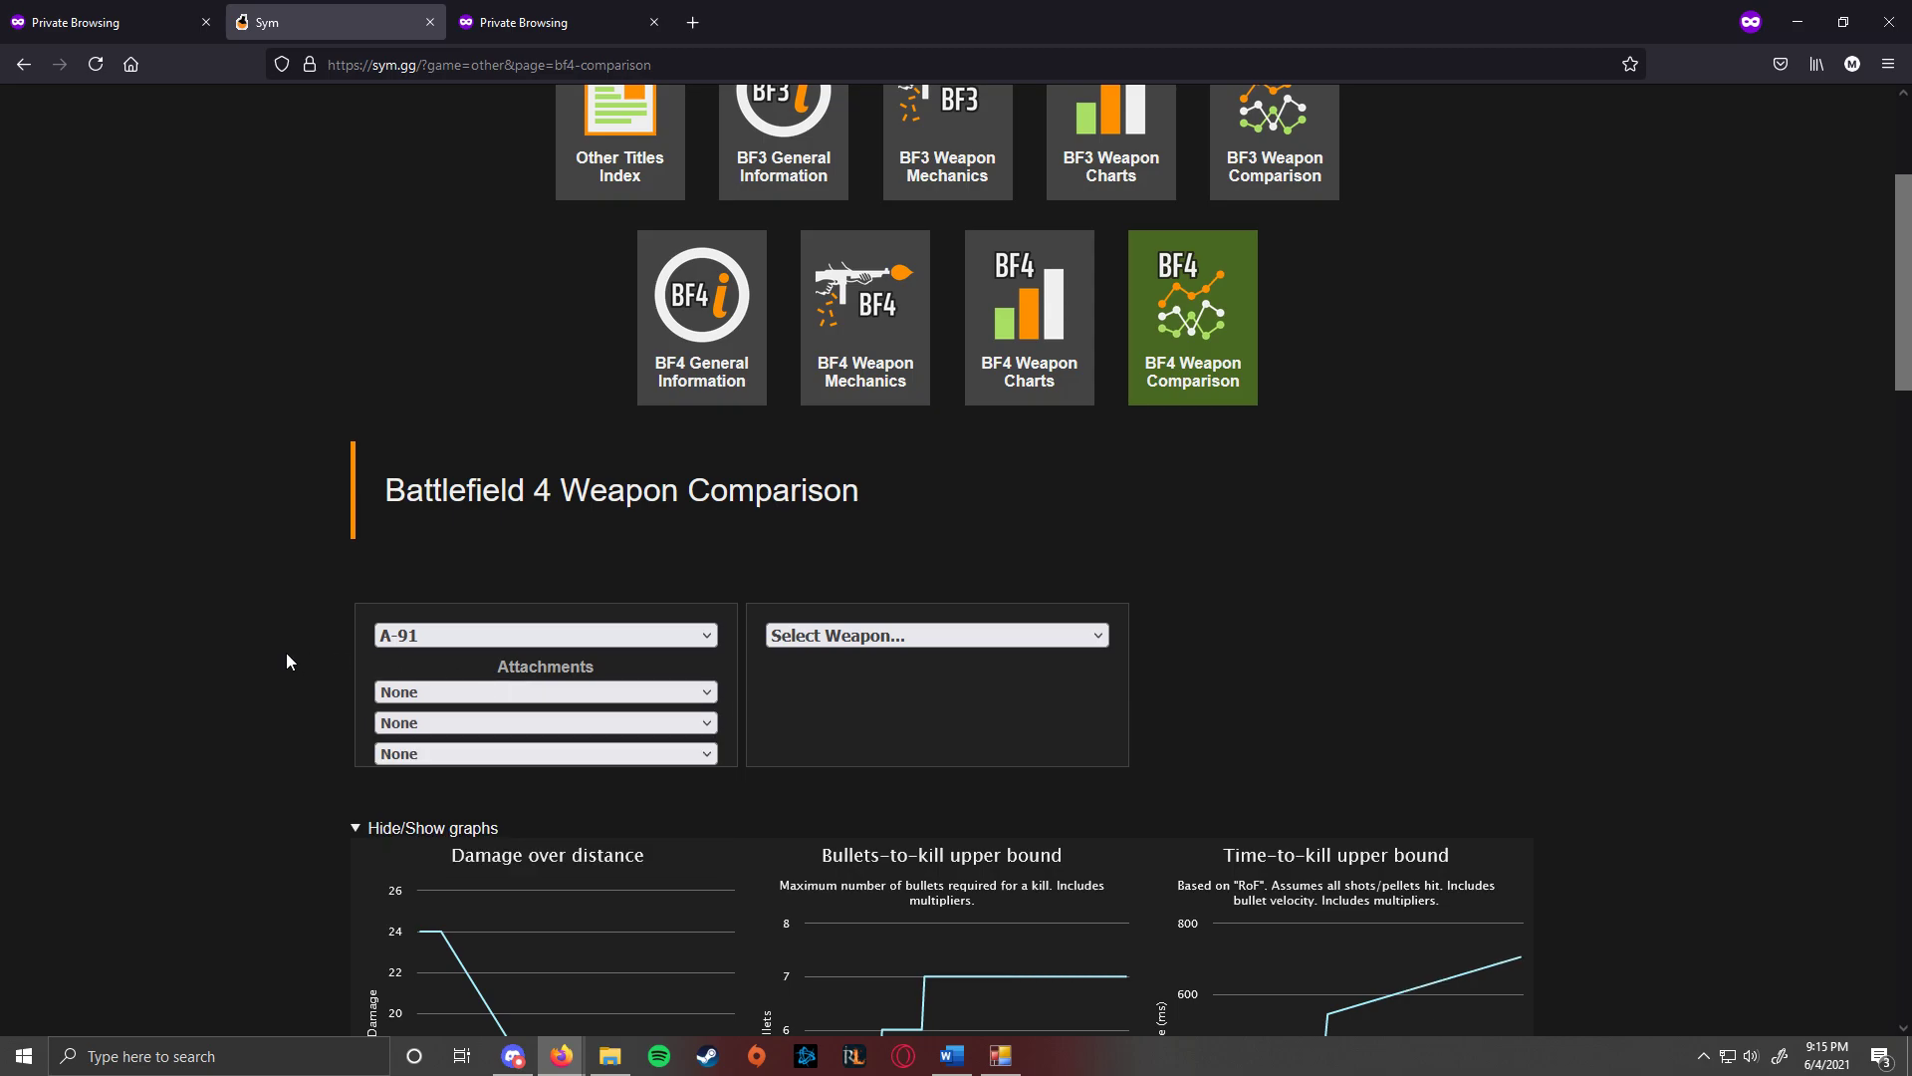
# Filter the A-91 statistics table below the graphs by the keyword "spread".
pyautogui.scroll(-5, 630, 805)
pyautogui.scroll(-1, 721, 737)
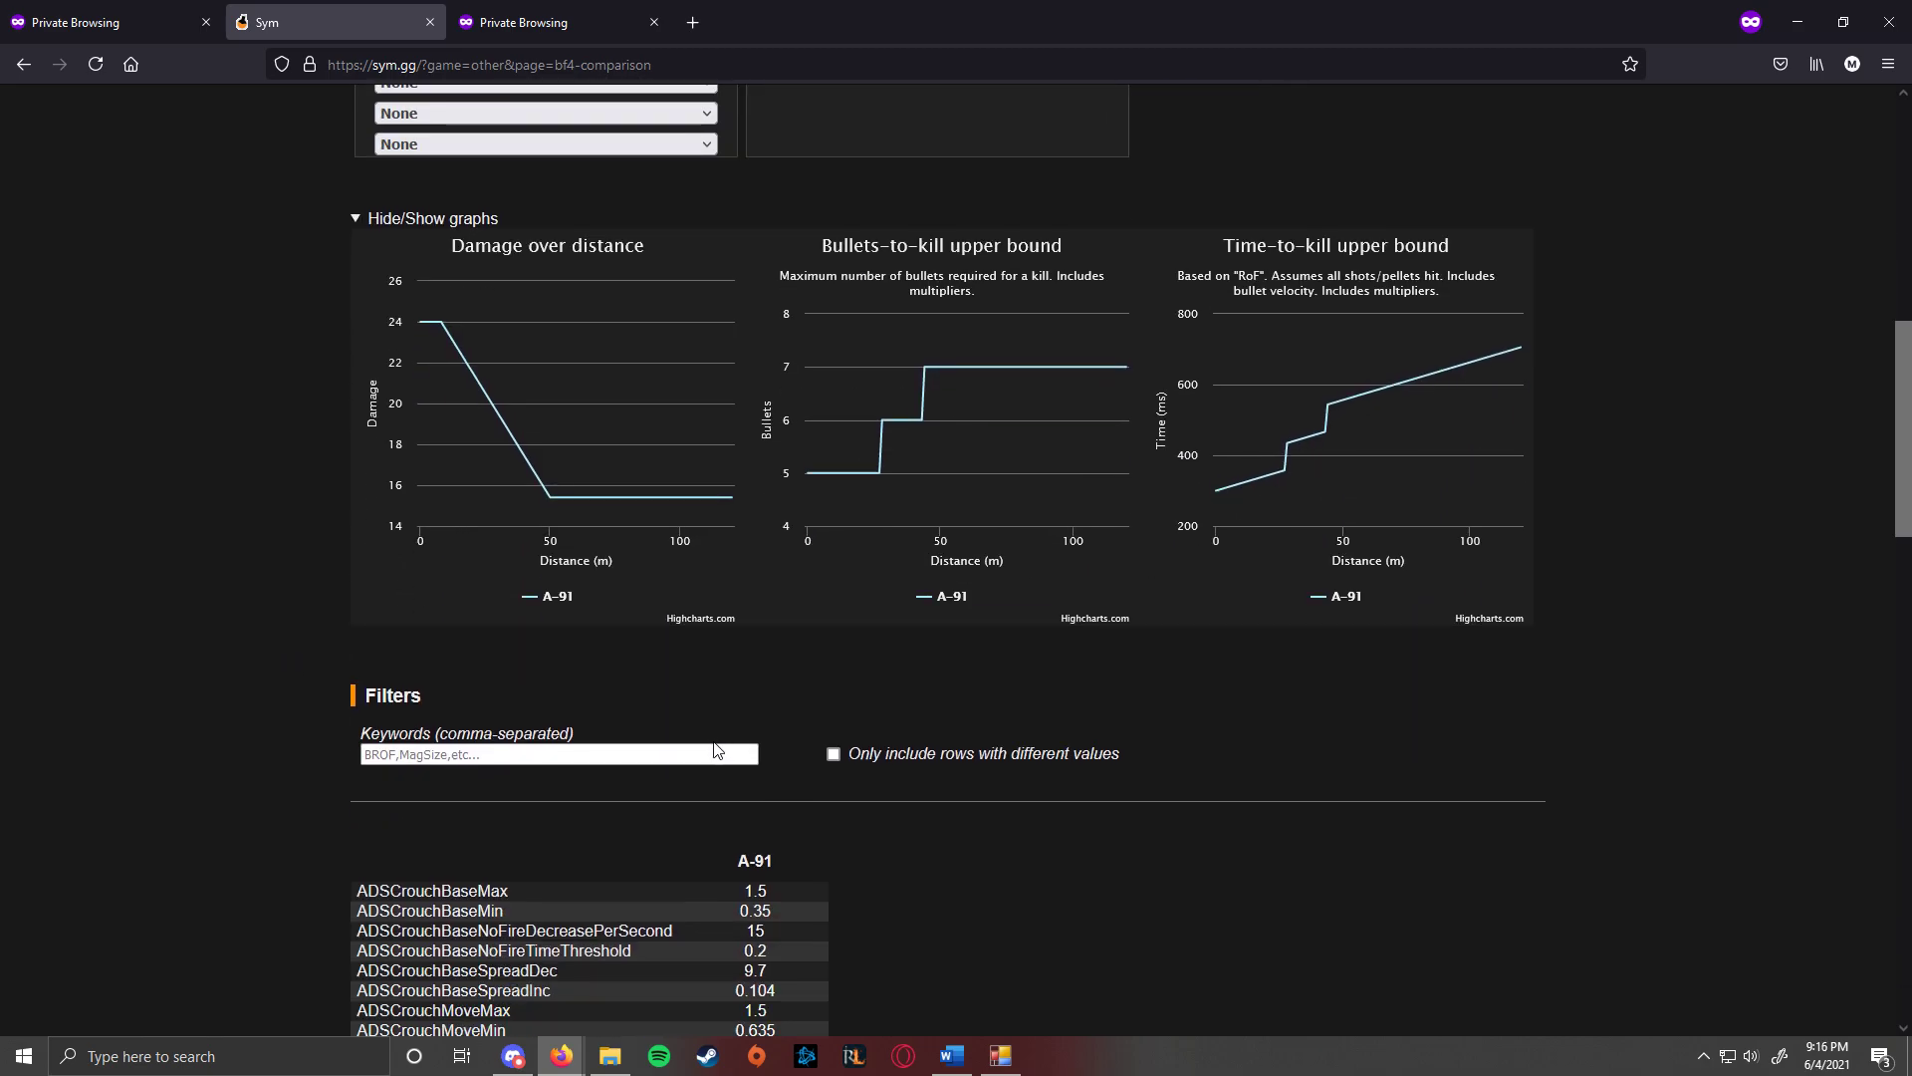
pyautogui.scroll(2, 558, 698)
pyautogui.scroll(-4, 564, 612)
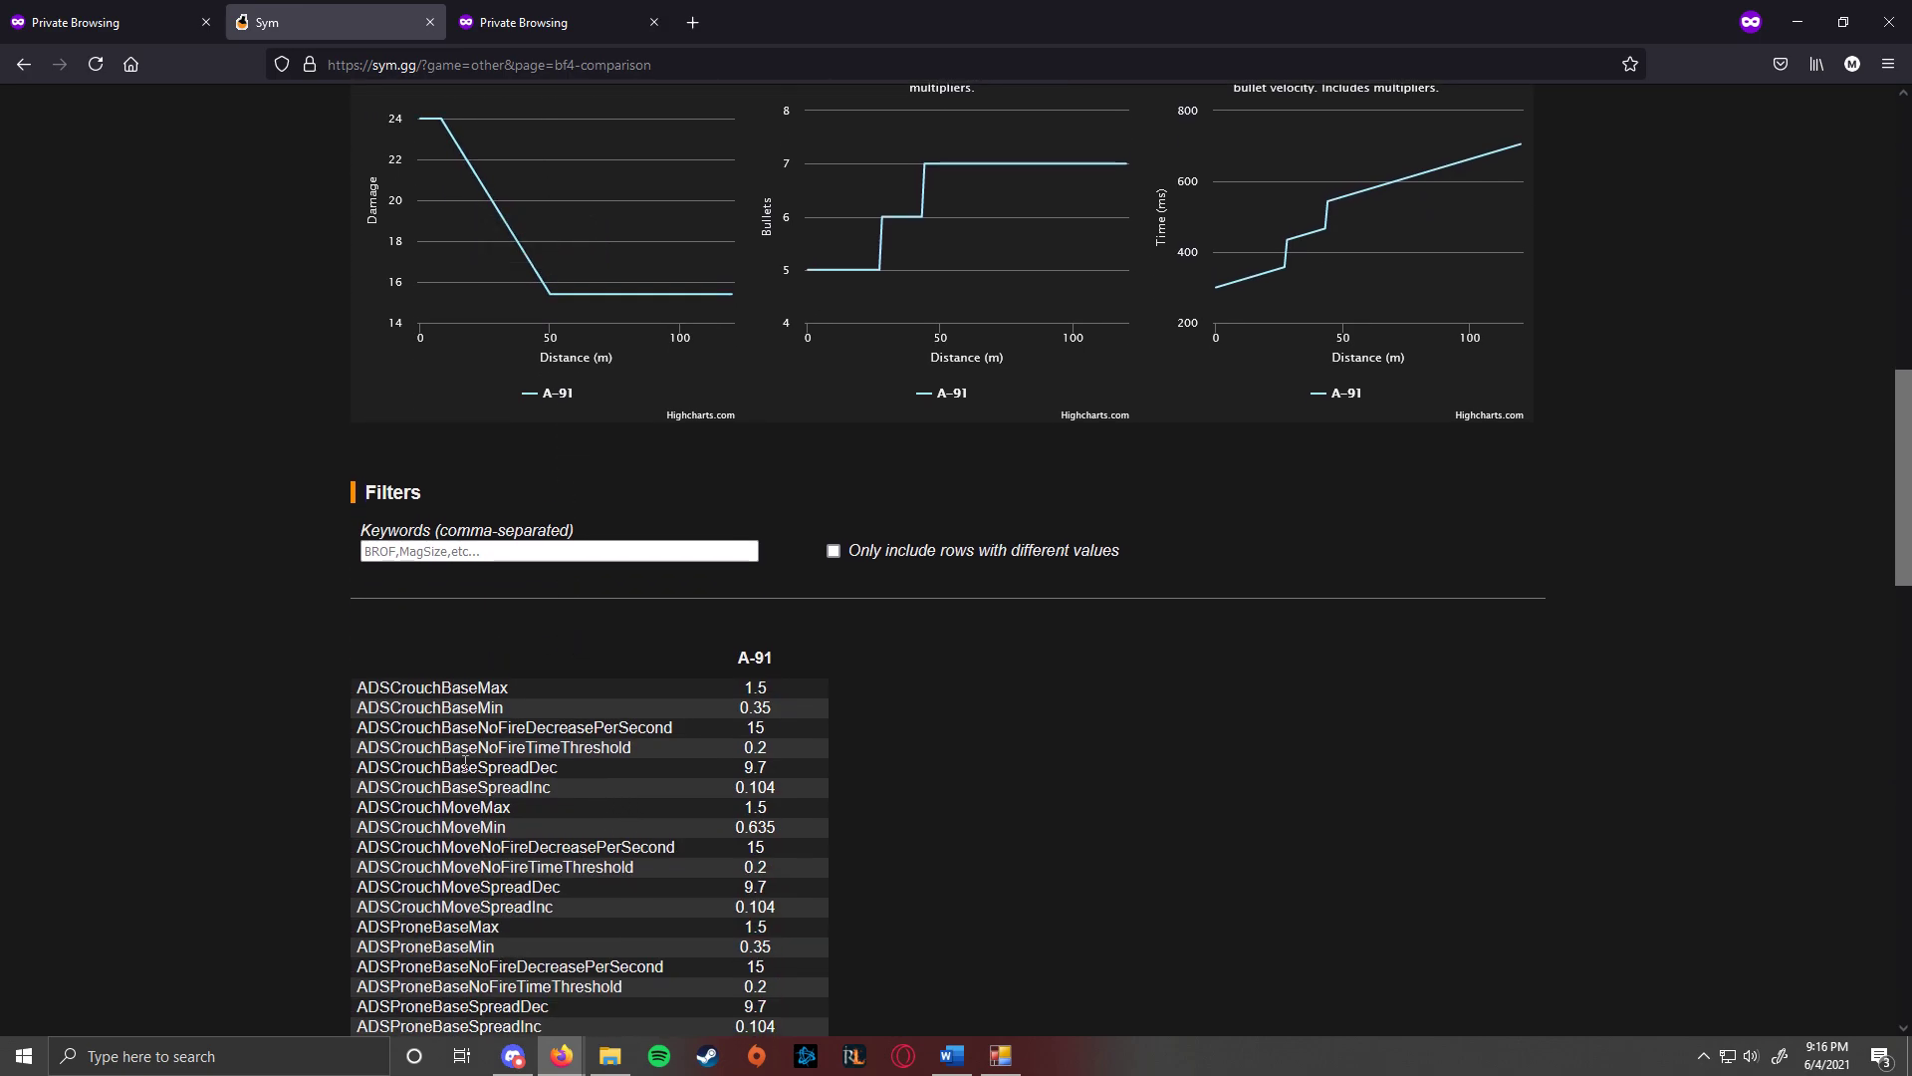
pyautogui.scroll(2, 450, 767)
pyautogui.click(420, 759)
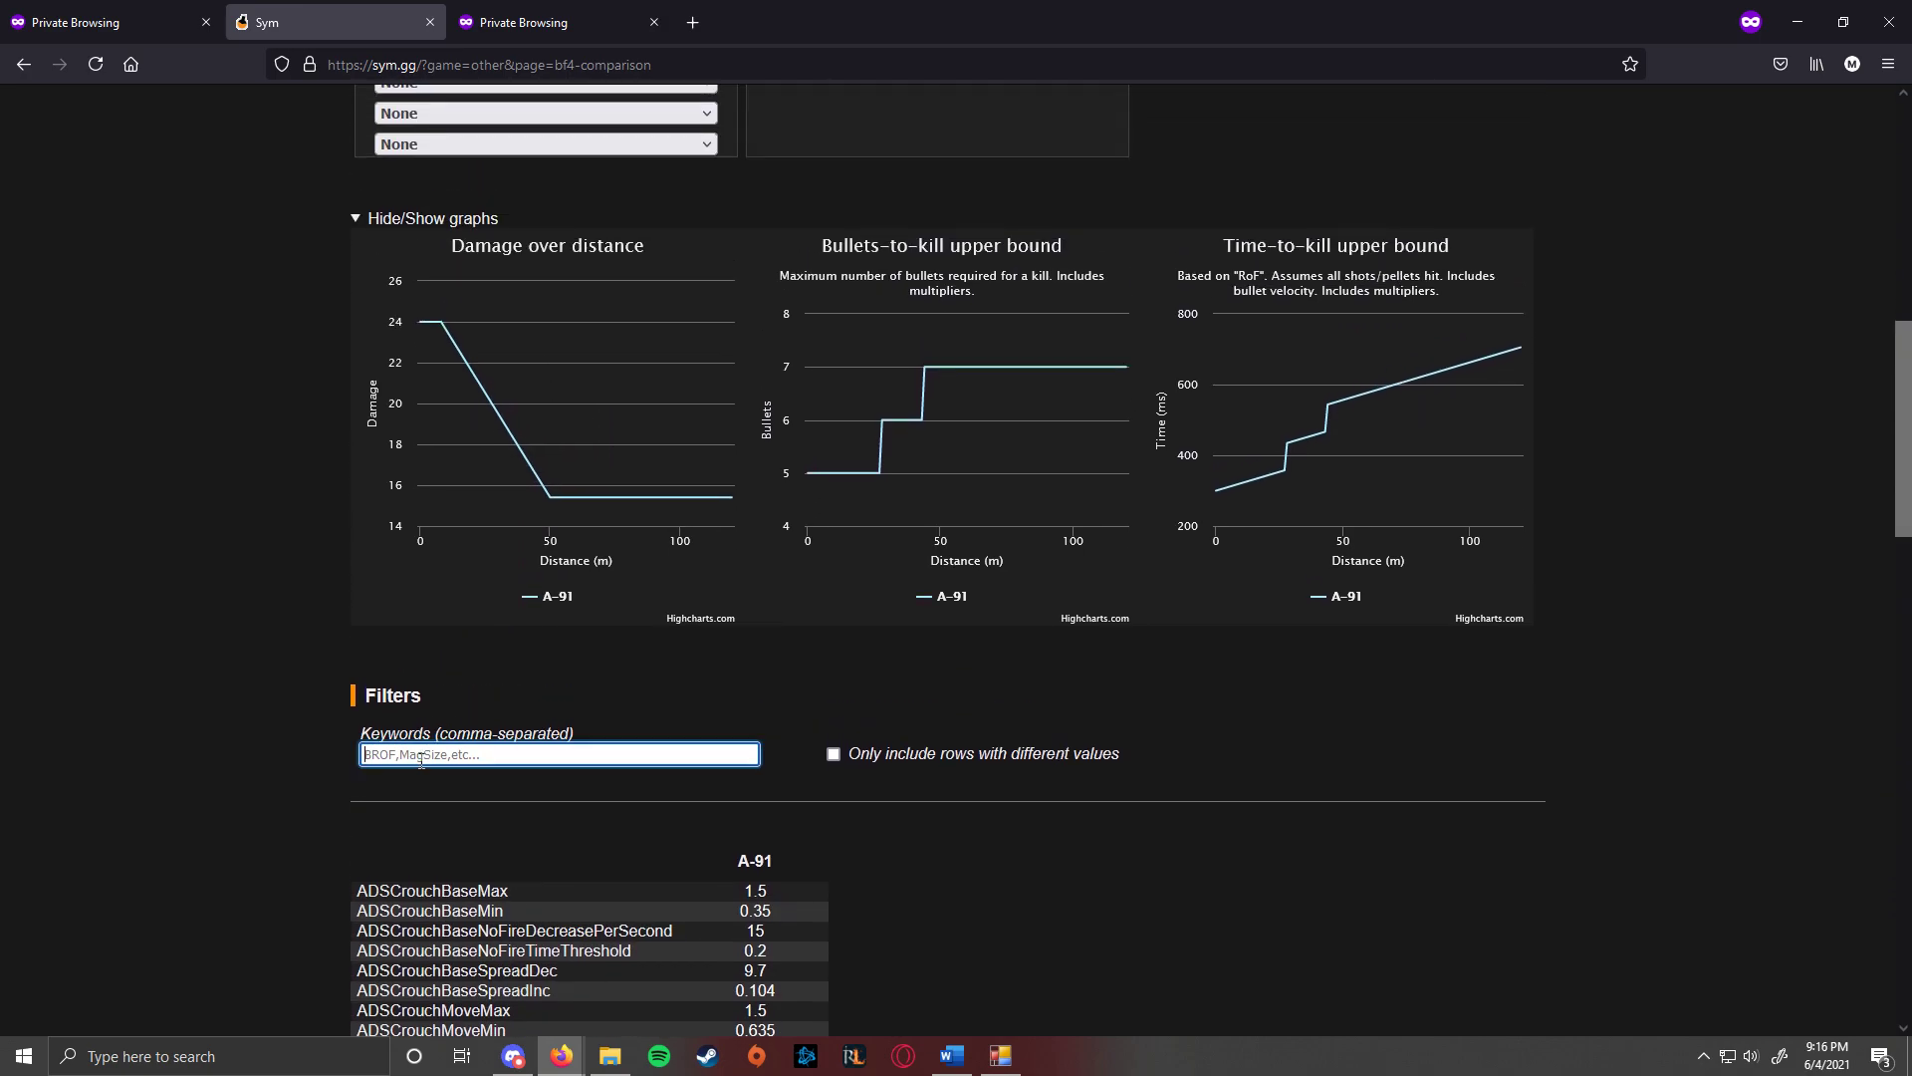
pyautogui.write('spread')
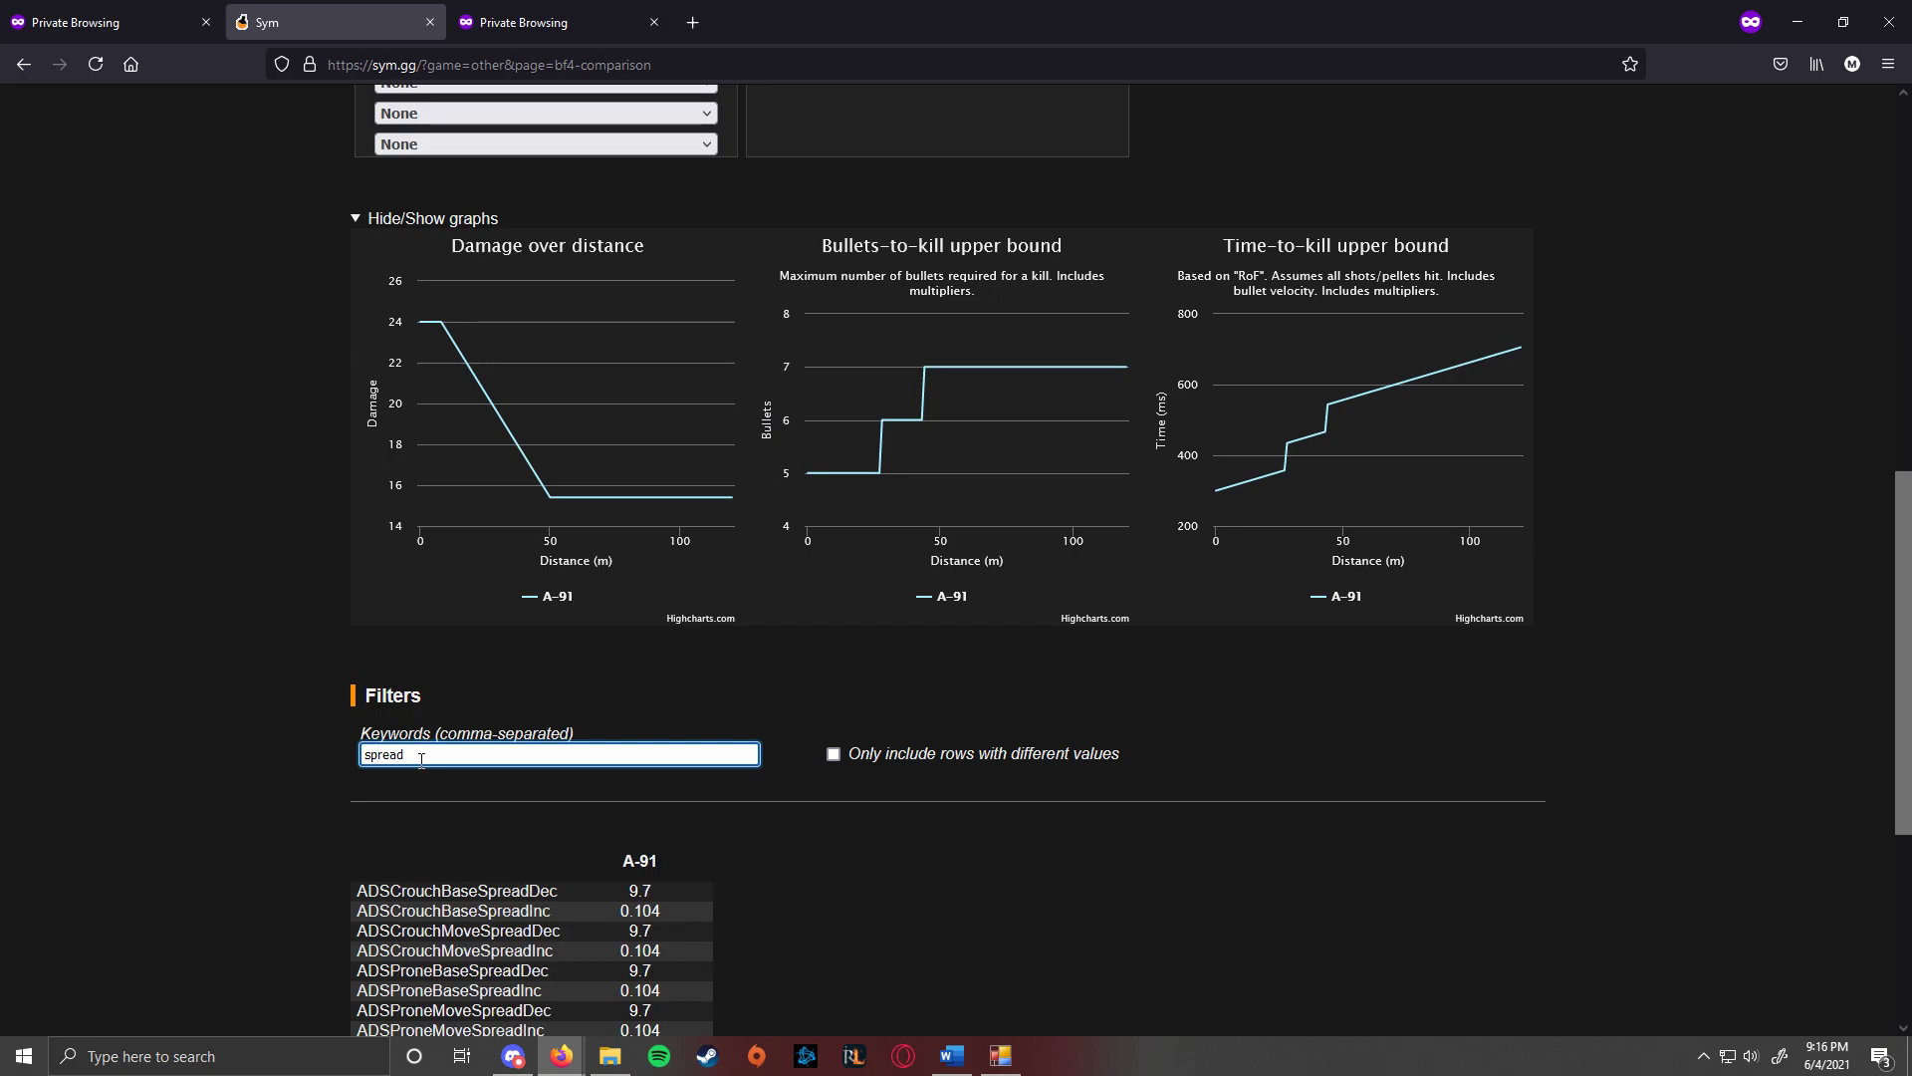
# Change the statistics filter keyword to "stand" and highlight the ADSStandBaseMin value of the A-91.
pyautogui.hotkey('ctrl', 'a')
pyautogui.write('stand')
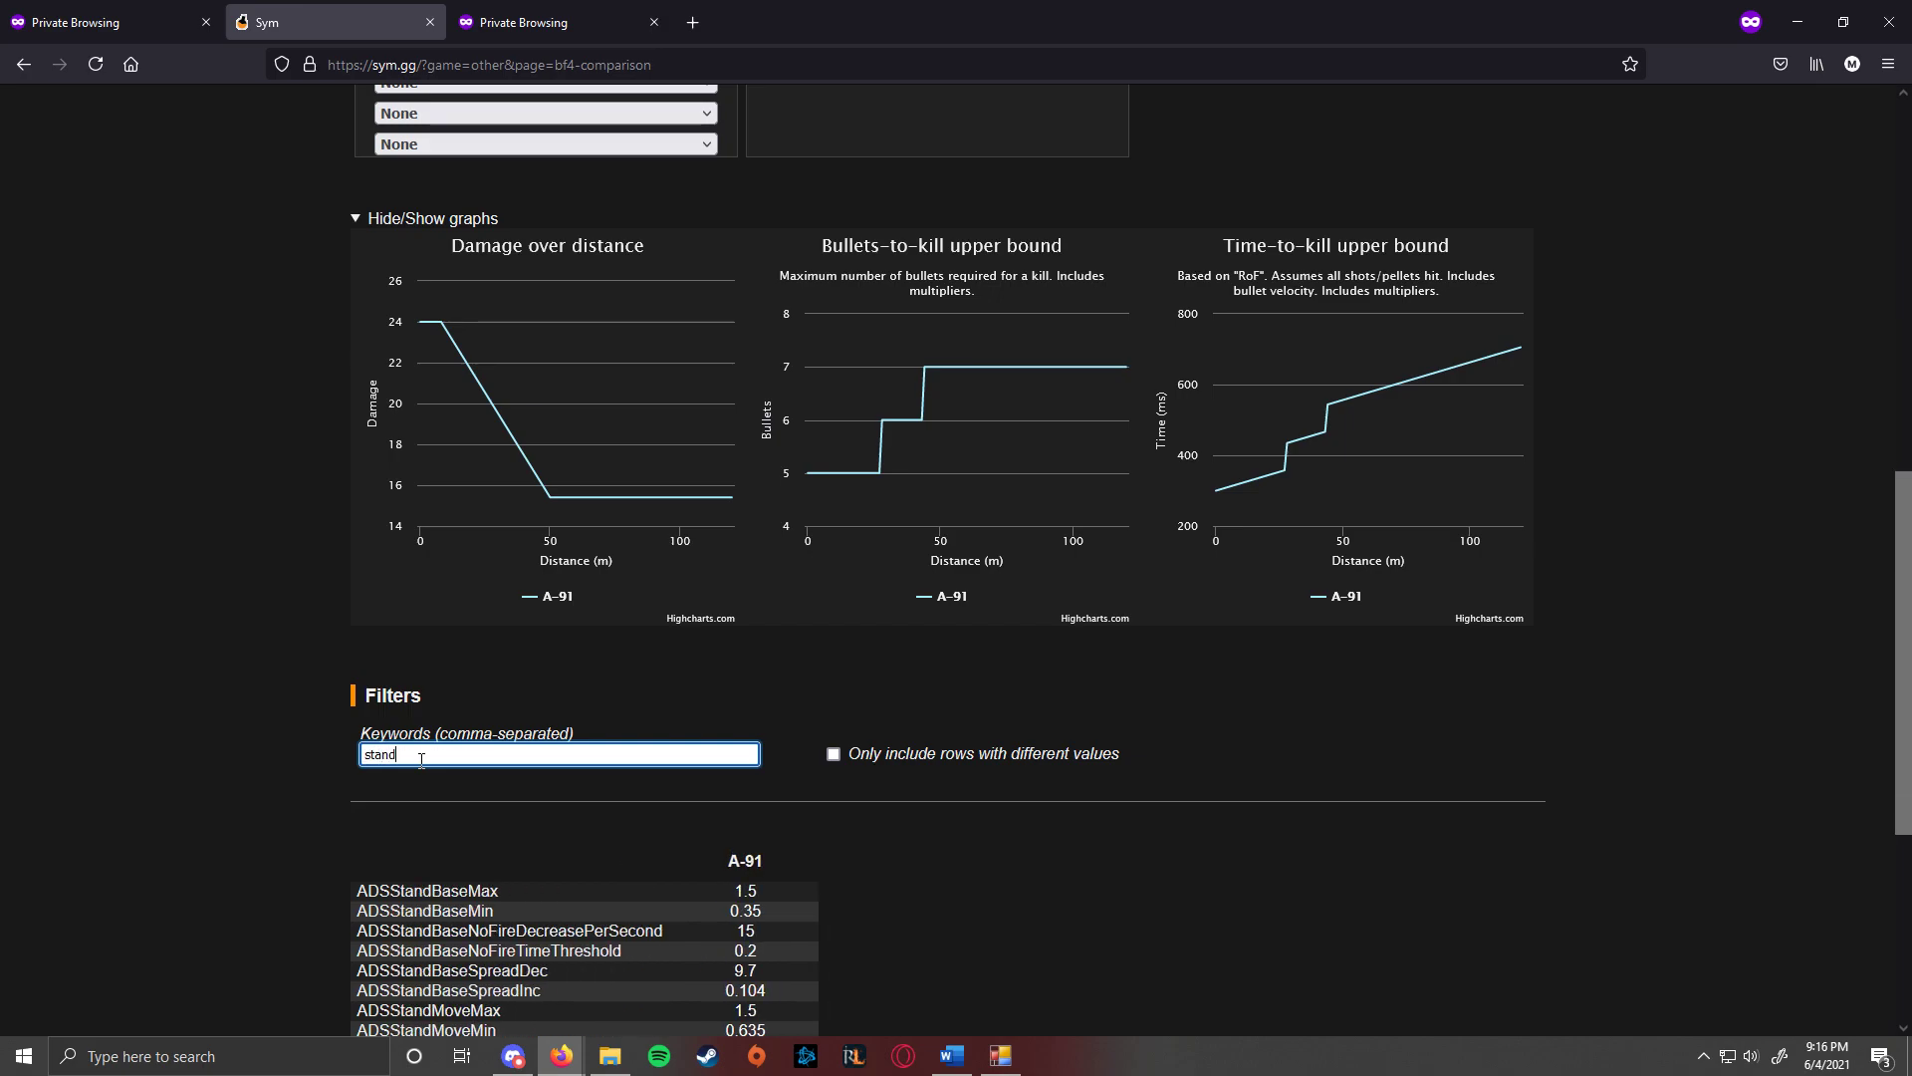
pyautogui.scroll(-3, 602, 723)
pyautogui.moveTo(355, 607); pyautogui.dragTo(511, 607)
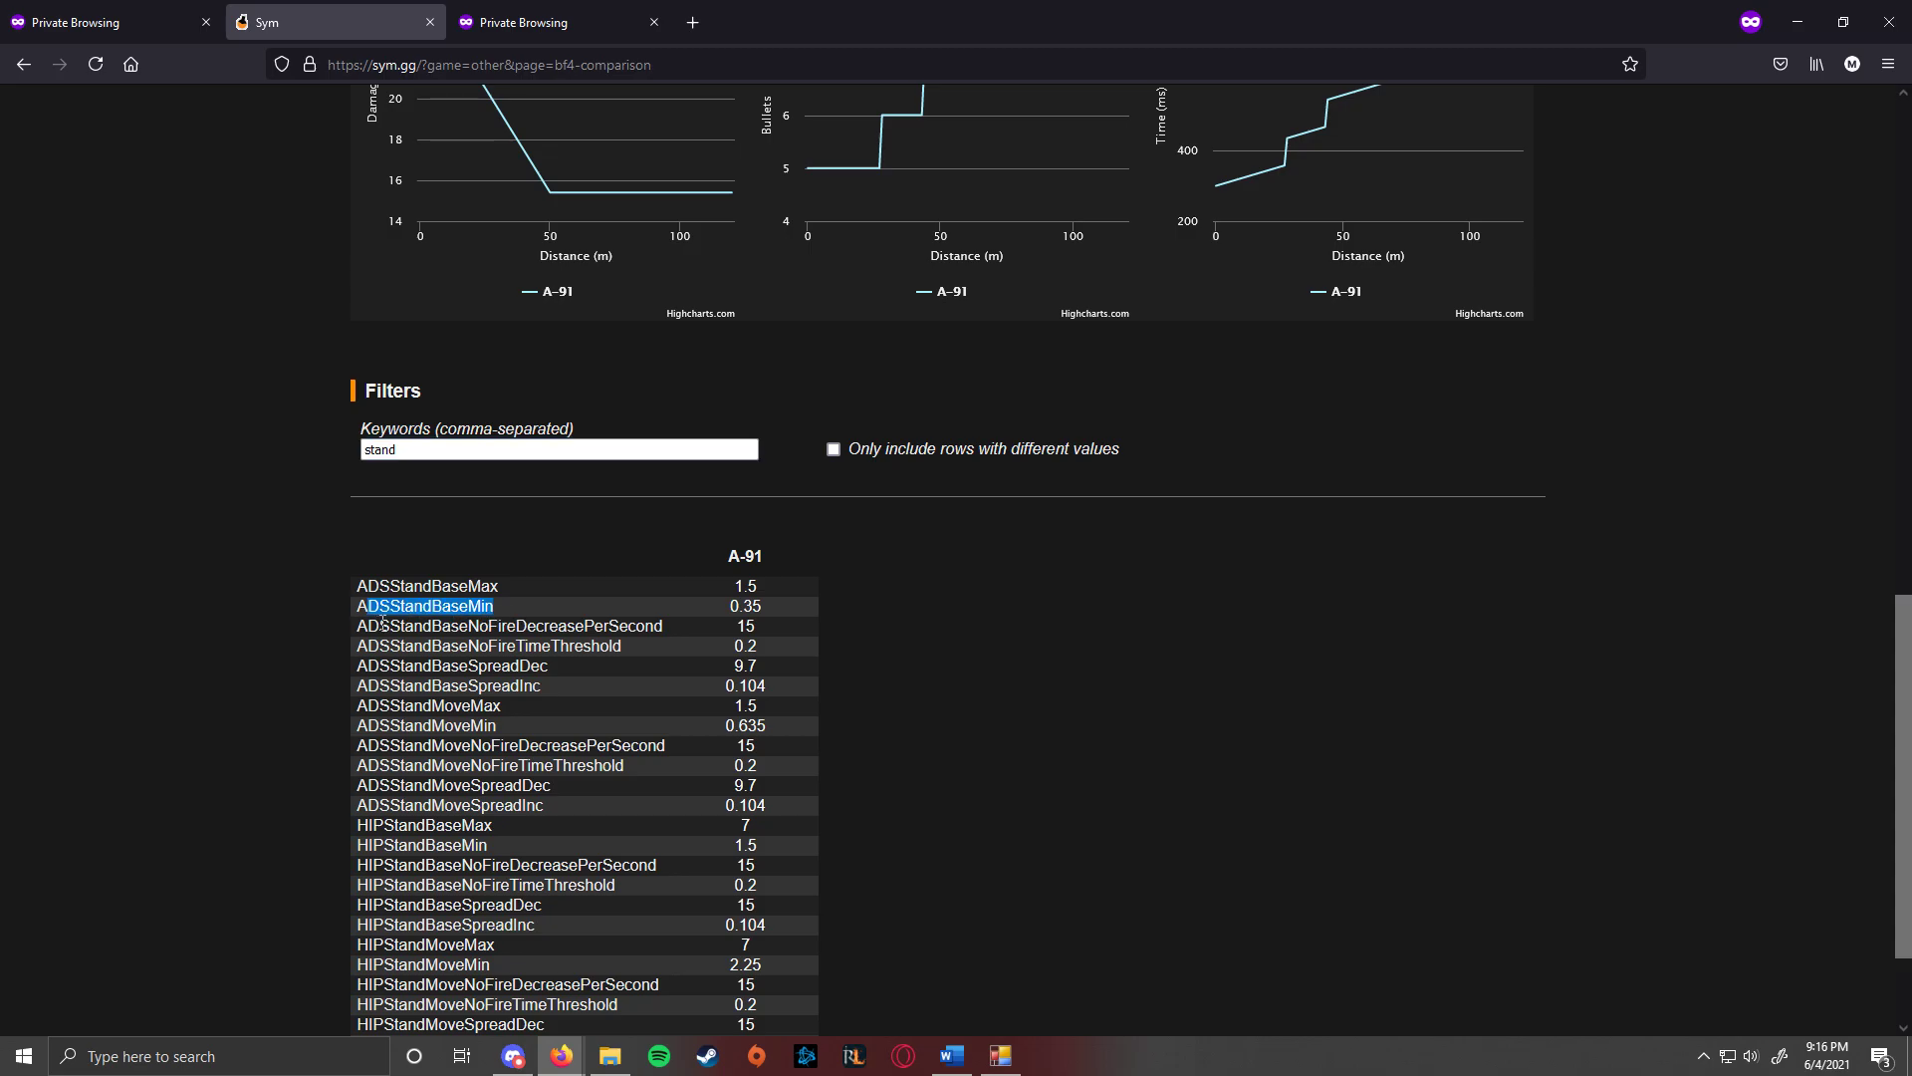
pyautogui.moveTo(725, 614); pyautogui.dragTo(770, 620)
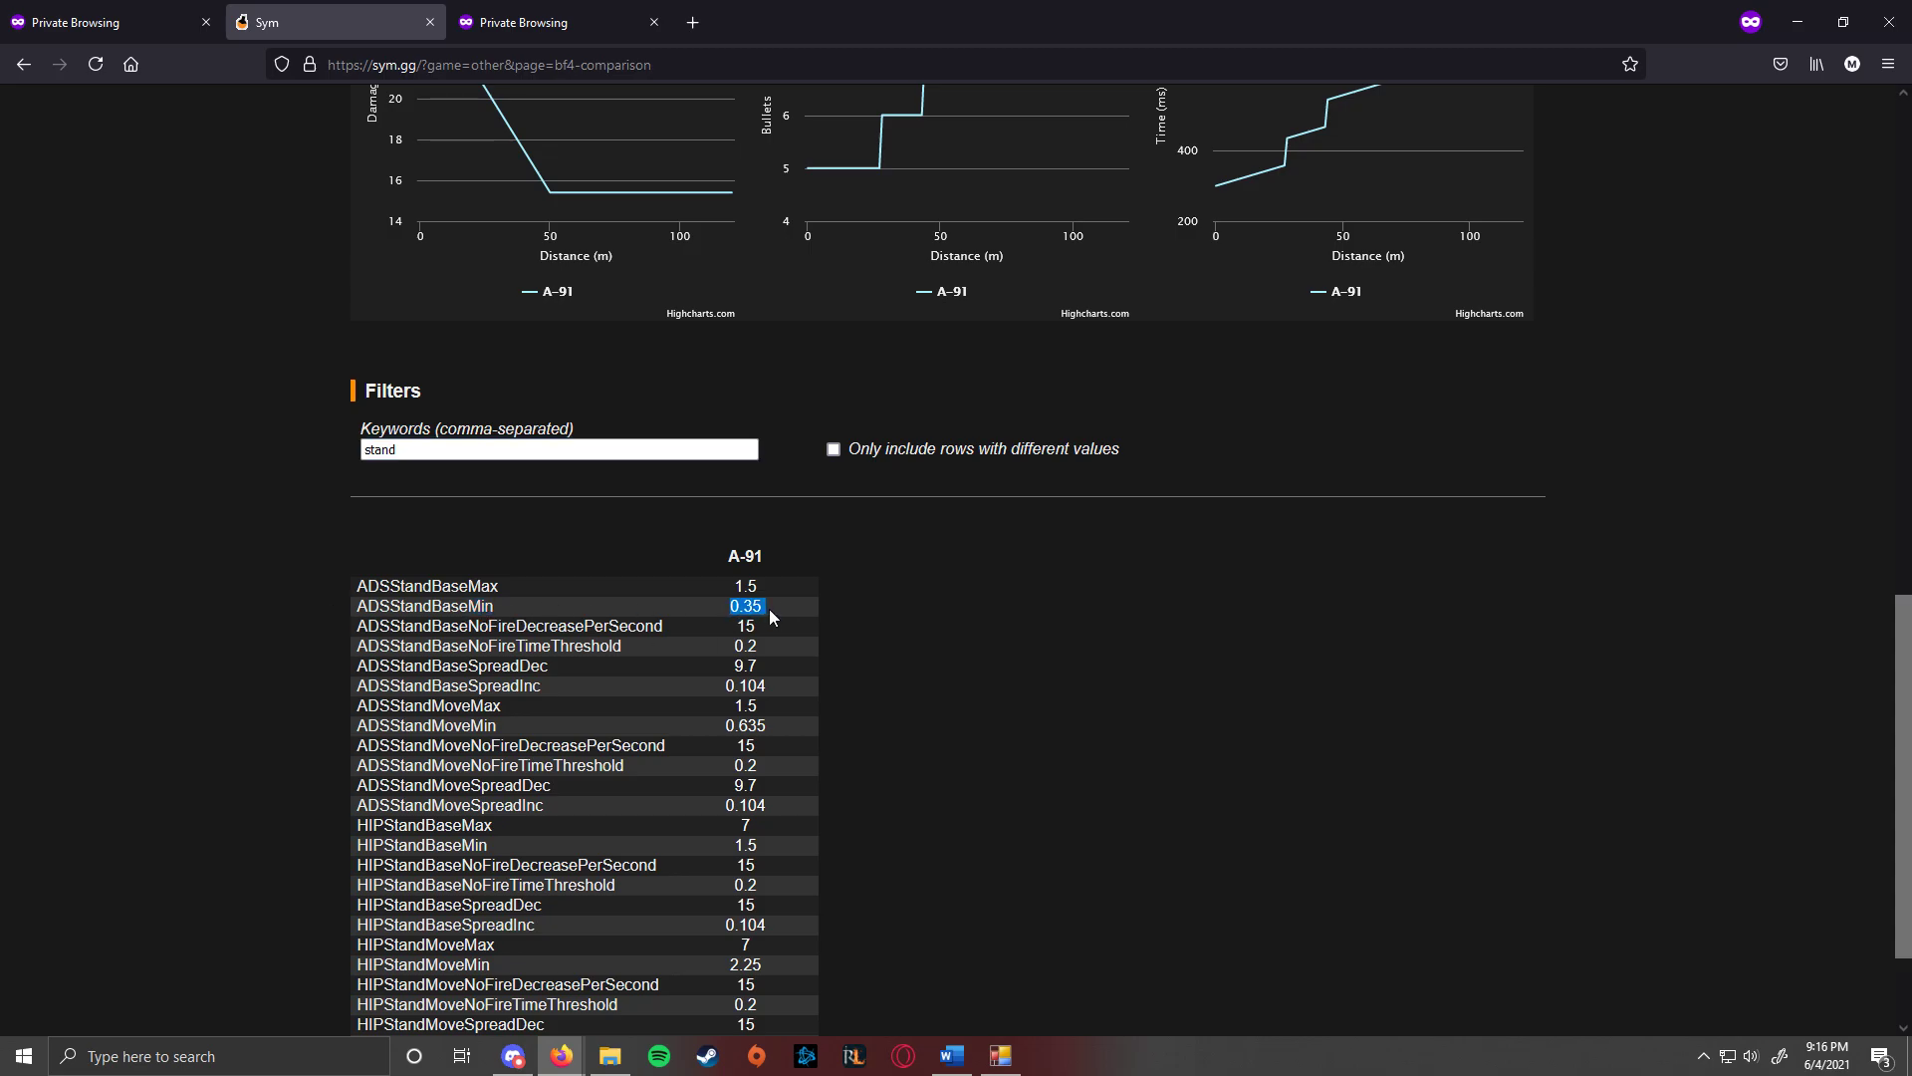
# Switch to Hitrater, move its window beside the statistics table, and set Spread to 0.35 and Max Spread to 1.5.
pyautogui.click(1001, 1055)
pyautogui.moveTo(822, 219); pyautogui.dragTo(1079, 387)
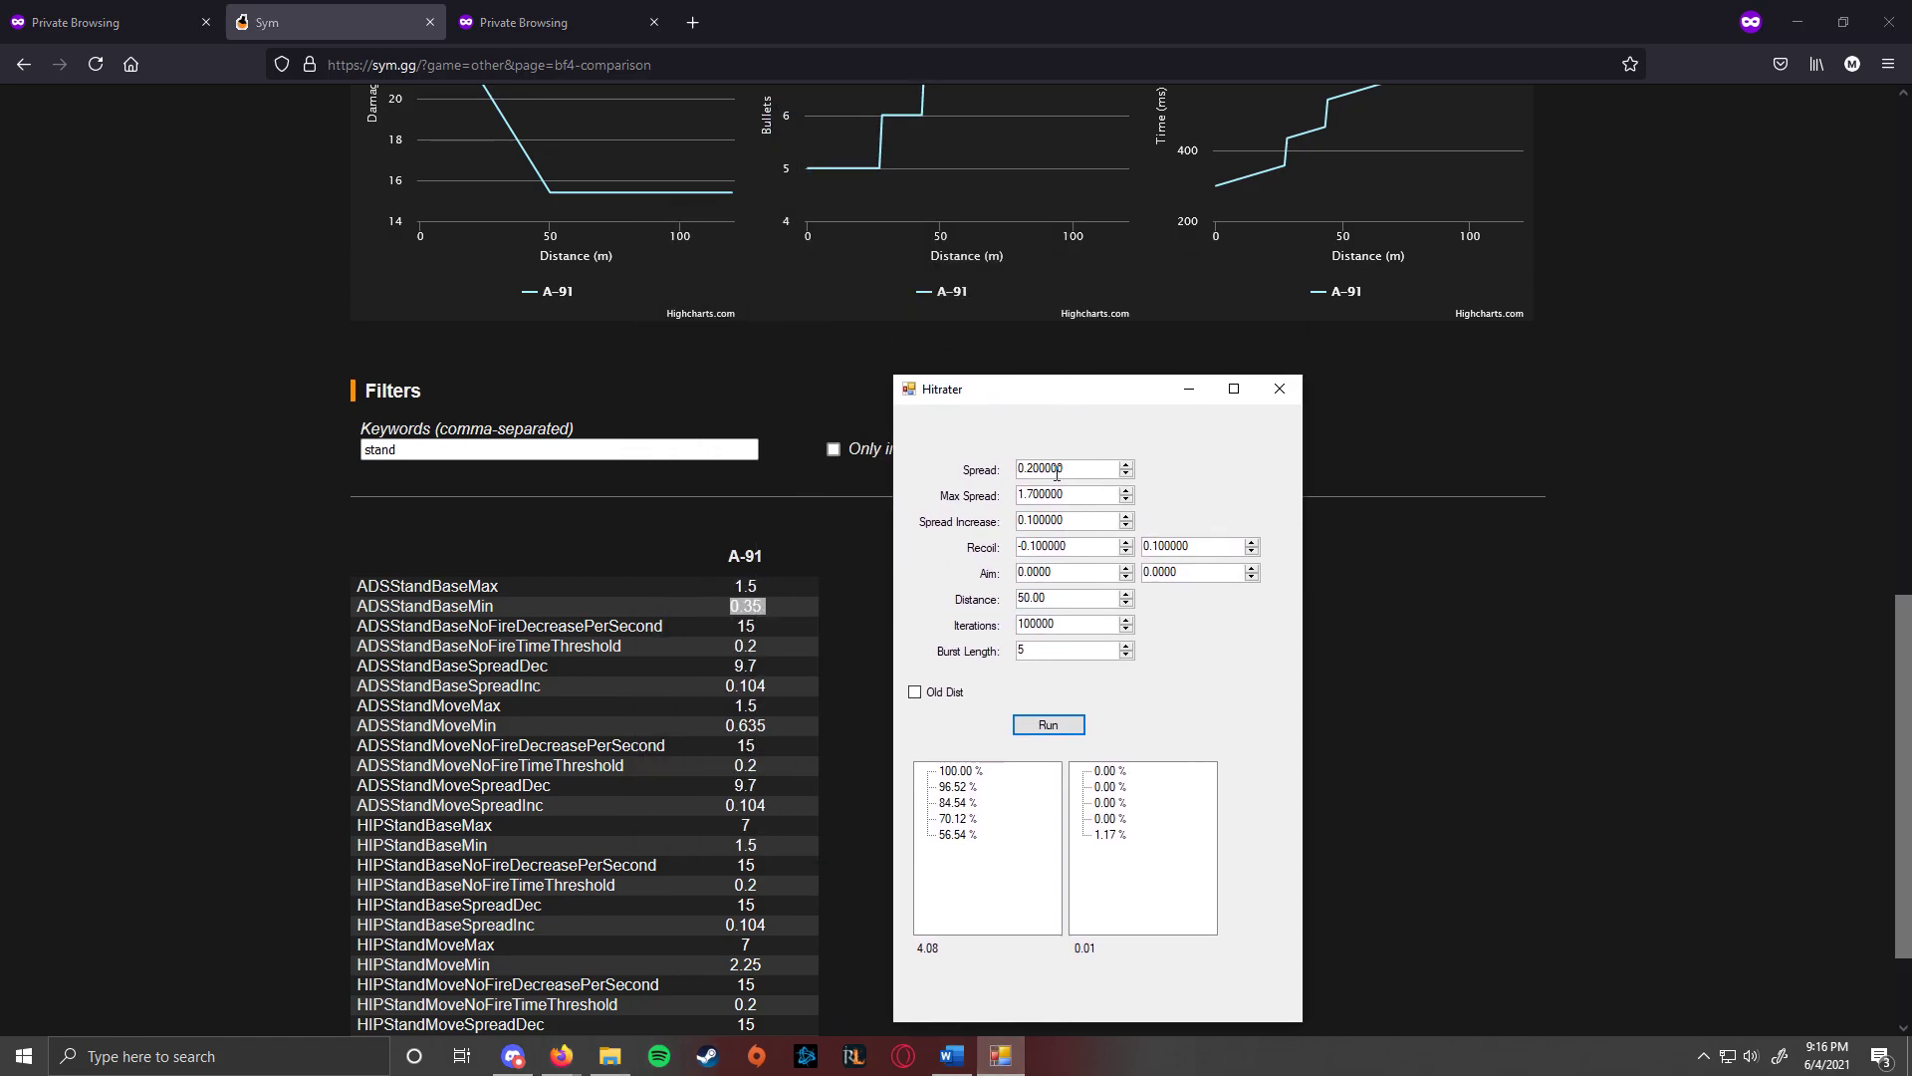
pyautogui.doubleClick(1036, 470)
pyautogui.moveTo(1034, 483); pyautogui.dragTo(1007, 483)
pyautogui.write('0.35')
pyautogui.click(1044, 503)
pyautogui.press('BackSpace')
pyautogui.write('5')
# Look up the A-91's ADSStandBaseSpreadInc value and set Hitrater's Spread Increase to 0.104.
pyautogui.click(506, 685)
pyautogui.moveTo(735, 685); pyautogui.dragTo(773, 686)
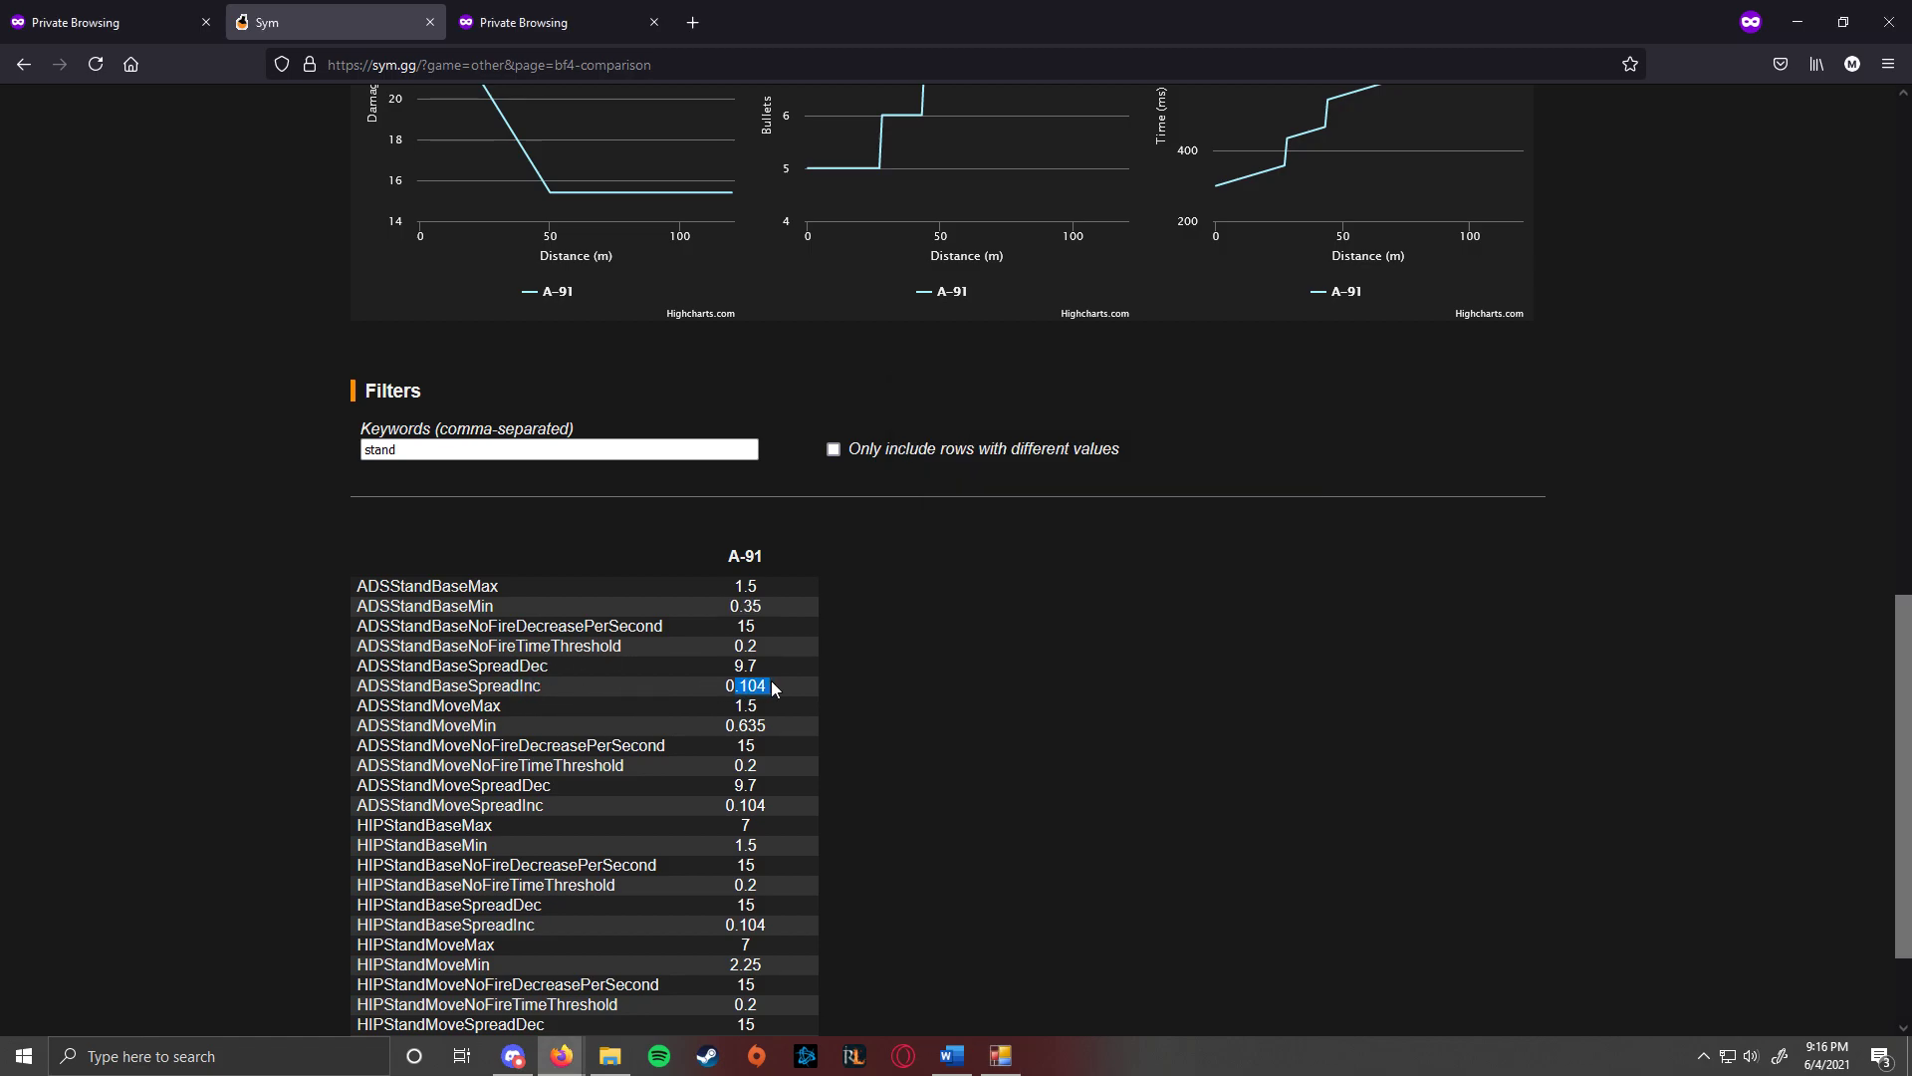
pyautogui.click(1001, 1056)
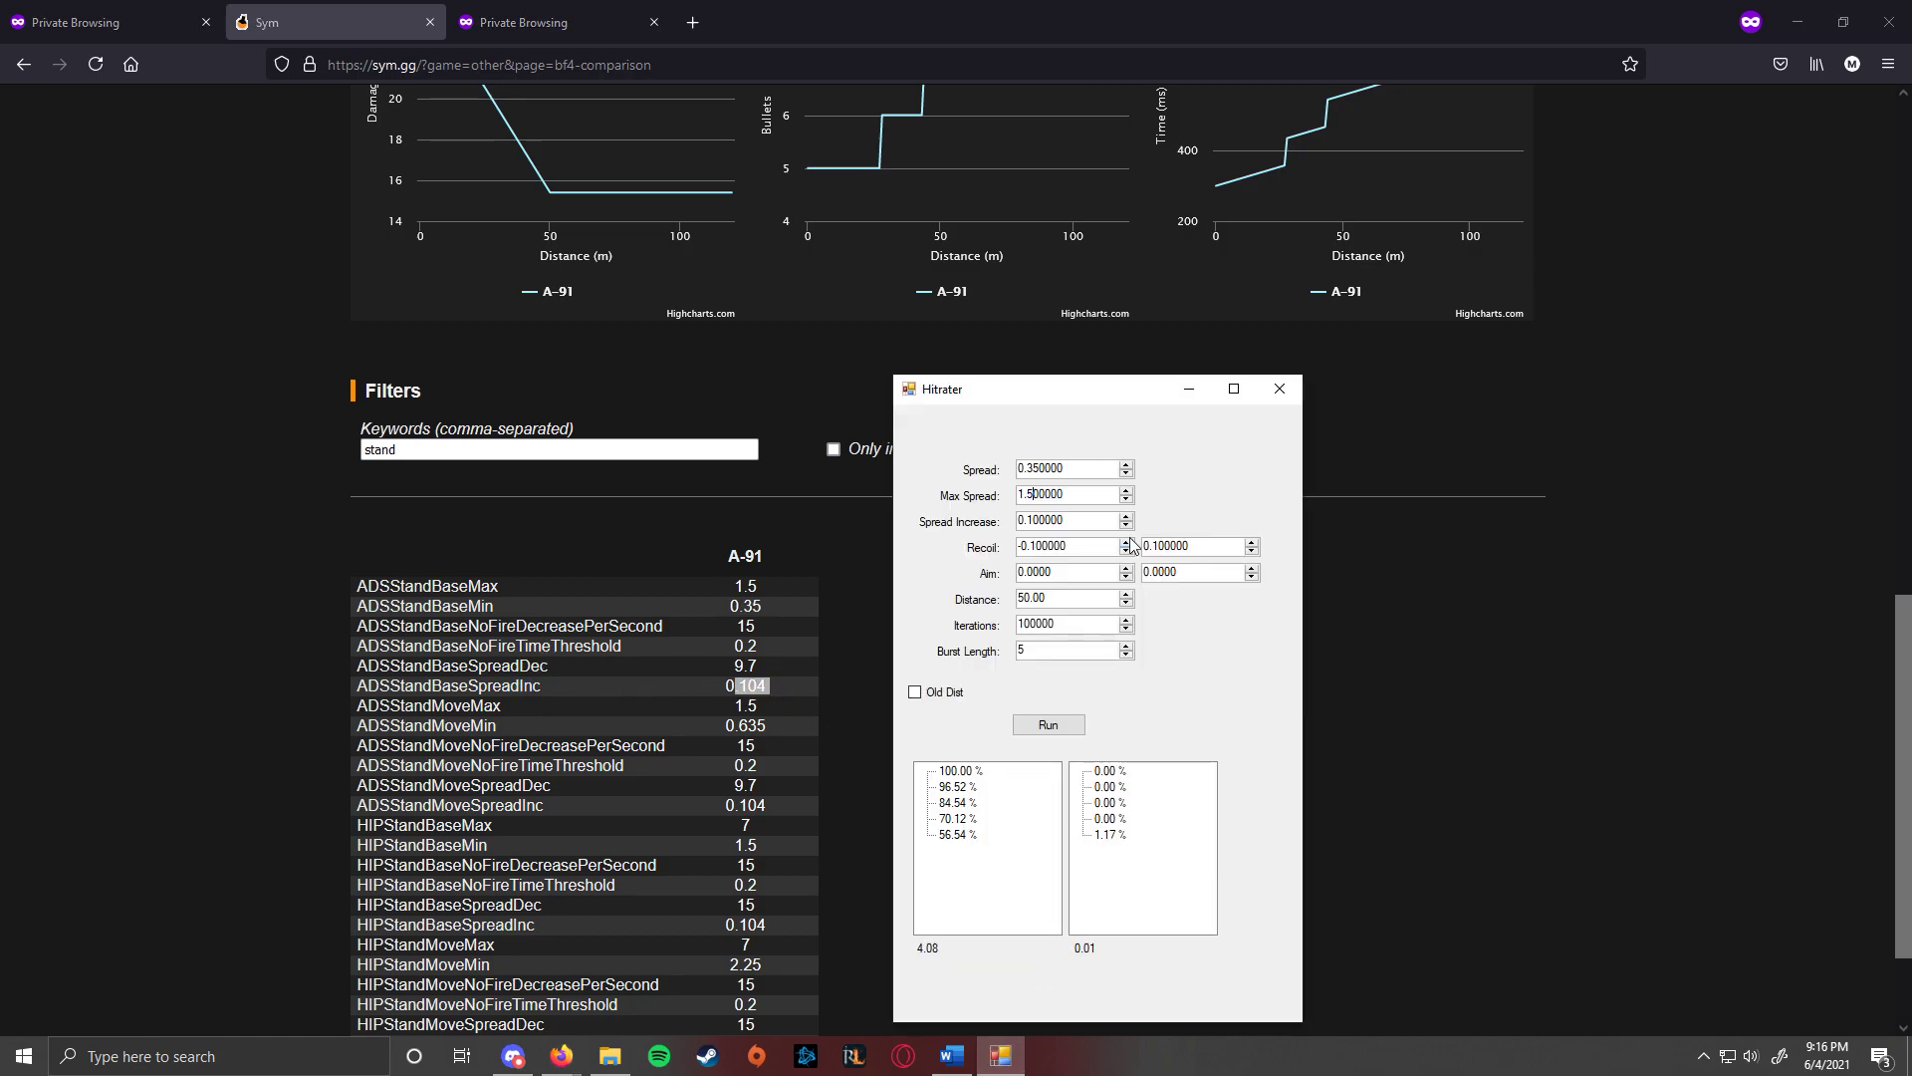
pyautogui.click(1049, 529)
pyautogui.press('BackSpace')
pyautogui.write('4')
# Filter the A-91 statistics by "recoi" and set Hitrater's two Recoil values to -0.35 and 0.35.
pyautogui.moveTo(419, 449); pyautogui.dragTo(315, 452)
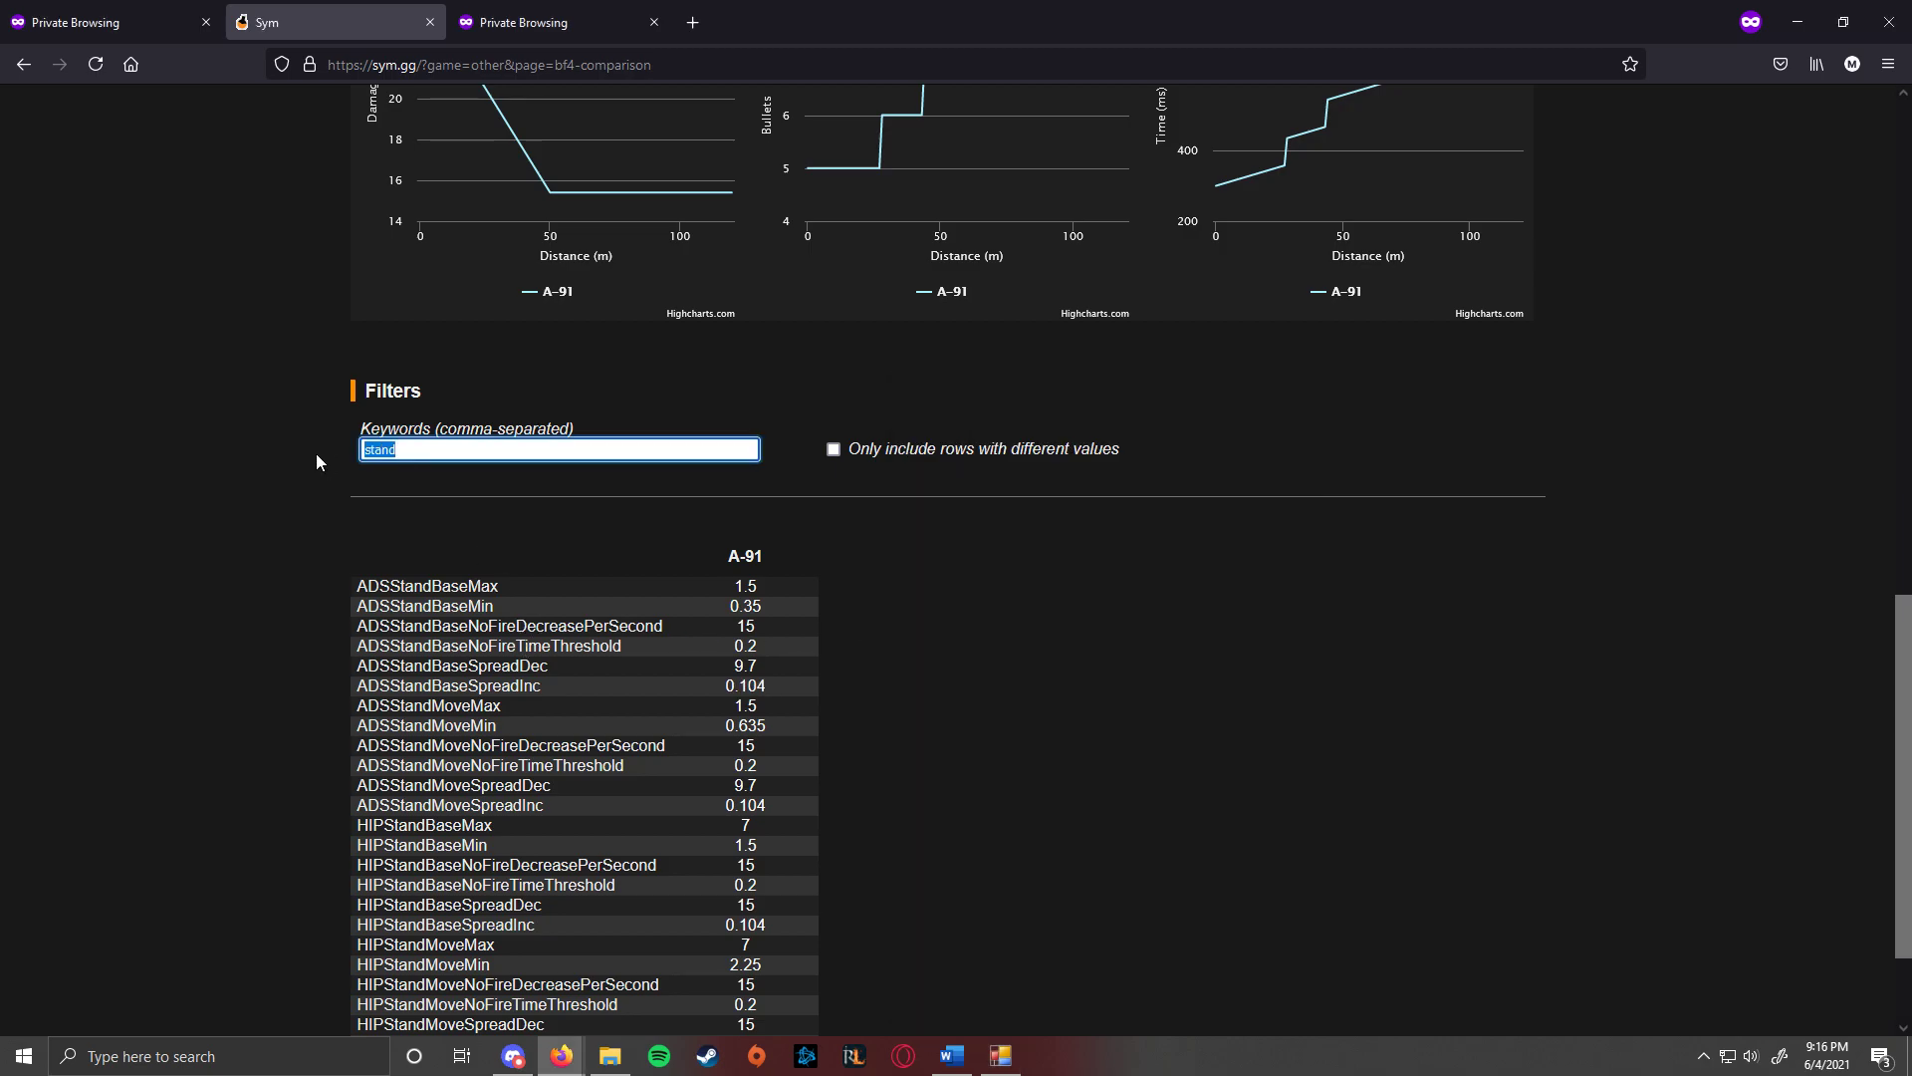
pyautogui.write('recoi')
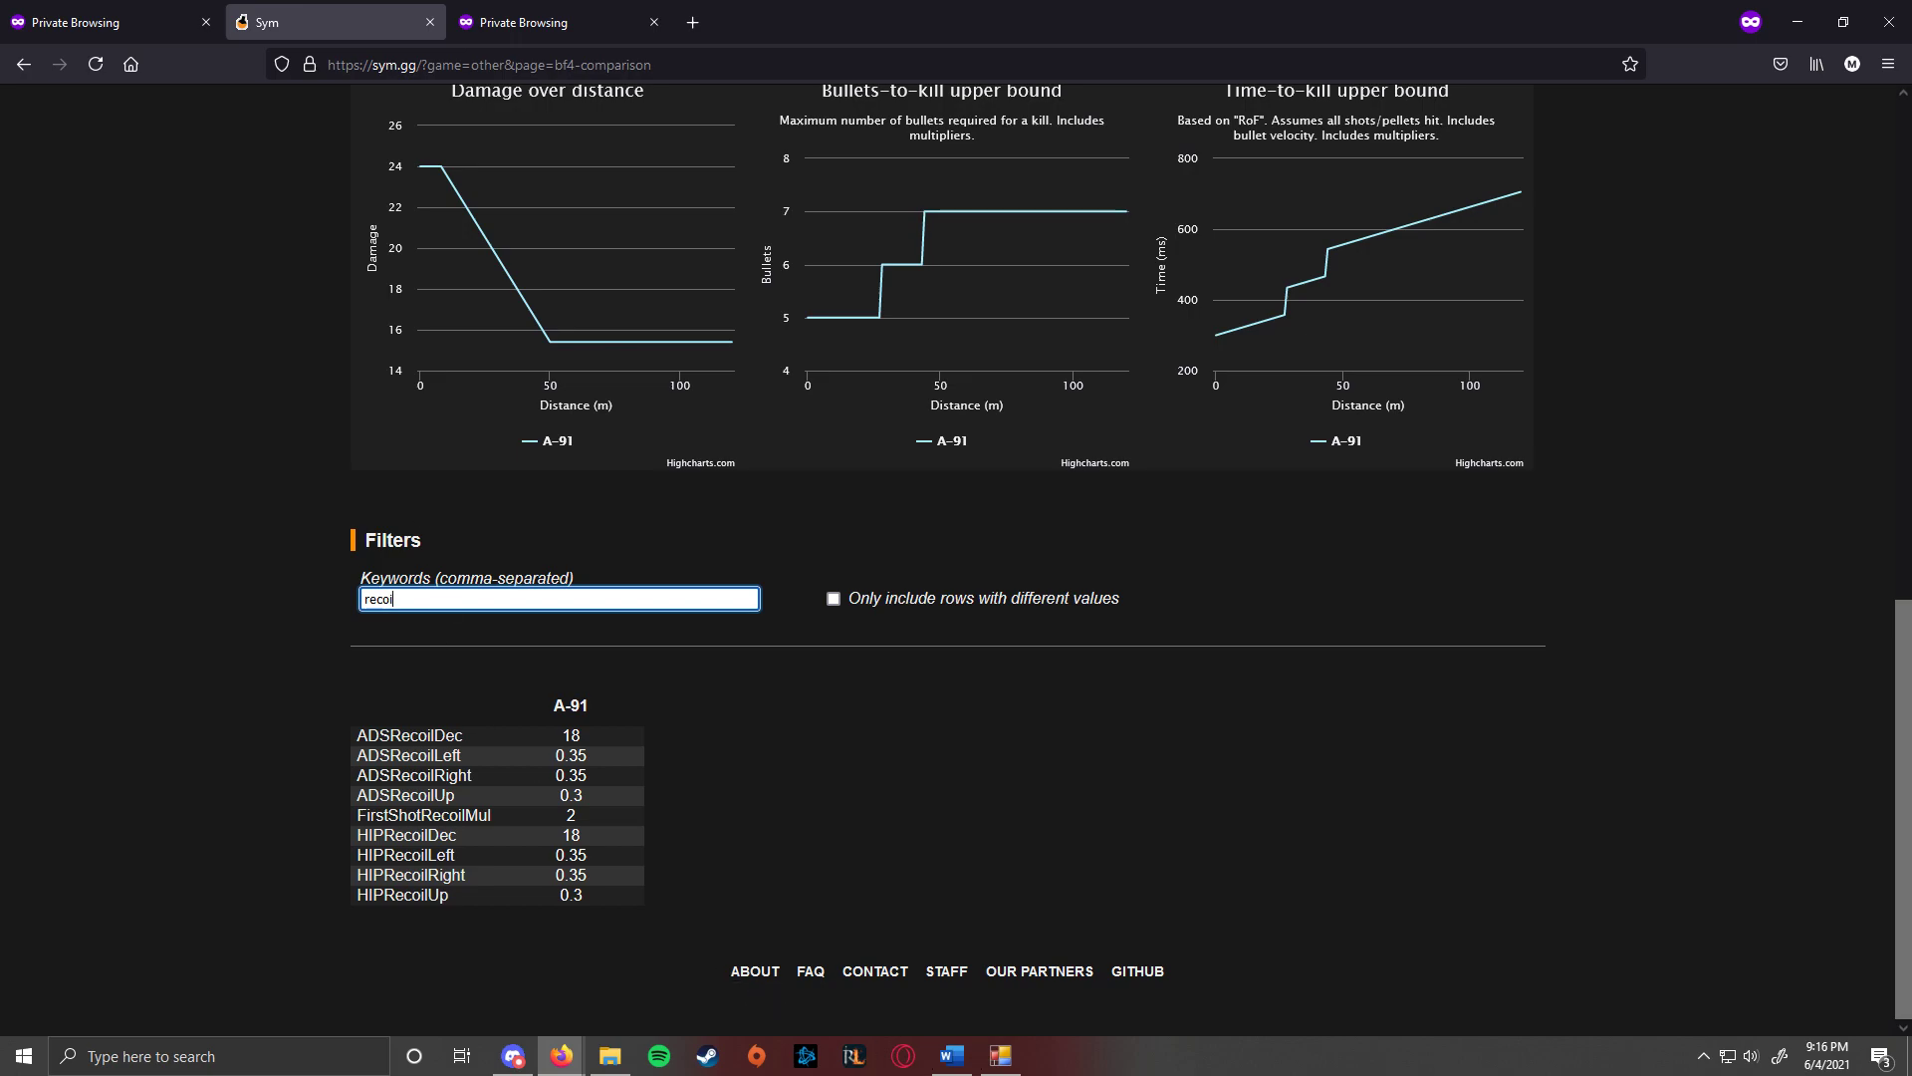
pyautogui.hotkey('alt', 'Tab')
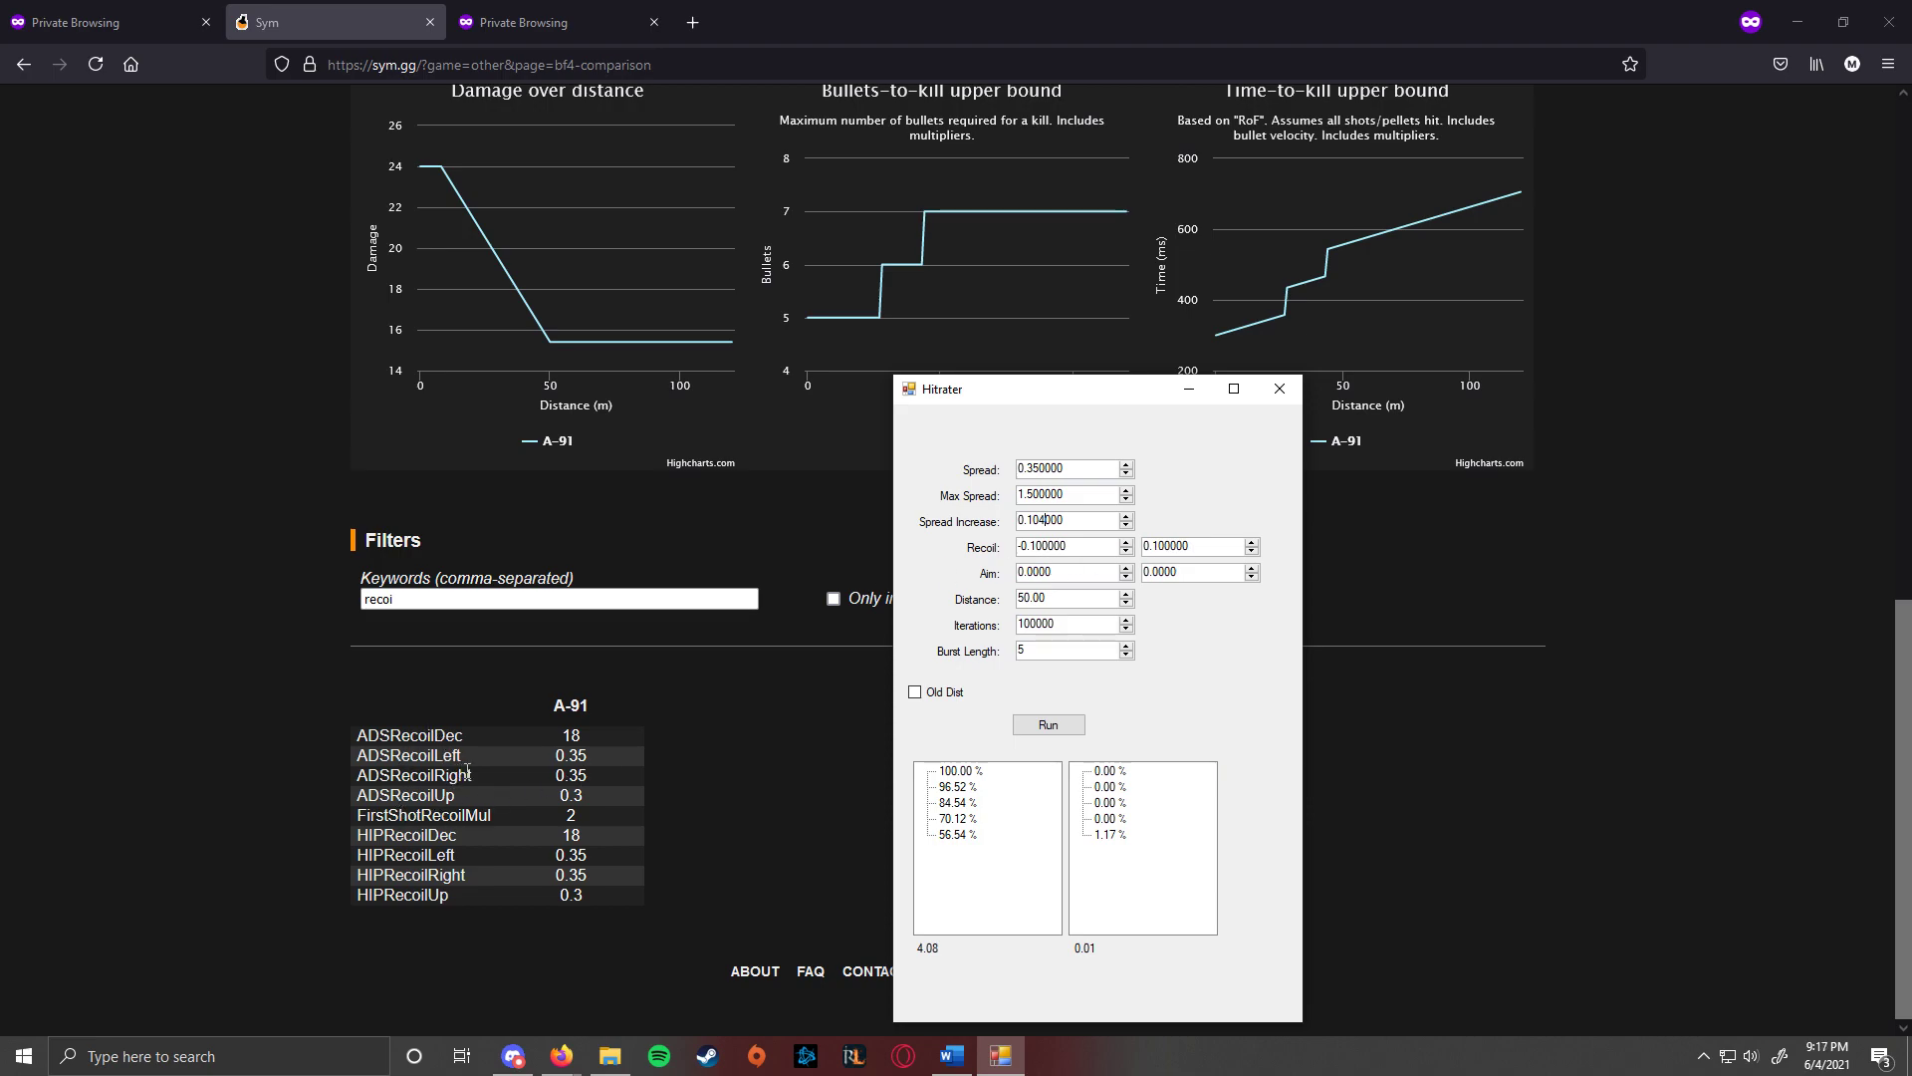
pyautogui.click(1046, 550)
pyautogui.press('BackSpace')
pyautogui.write('35')
pyautogui.write('35')
# Keep Iterations at 100000, re-enter a Burst Length of 5, and run the simulation with the A-91 values.
pyautogui.moveTo(1055, 624); pyautogui.dragTo(1018, 625)
pyautogui.doubleClick(1105, 636)
pyautogui.click(1100, 638)
pyautogui.write('0')
pyautogui.press('Tab')
pyautogui.write('4')
pyautogui.hotkey('shift', 'Home')
pyautogui.write('5')
pyautogui.click(1050, 725)
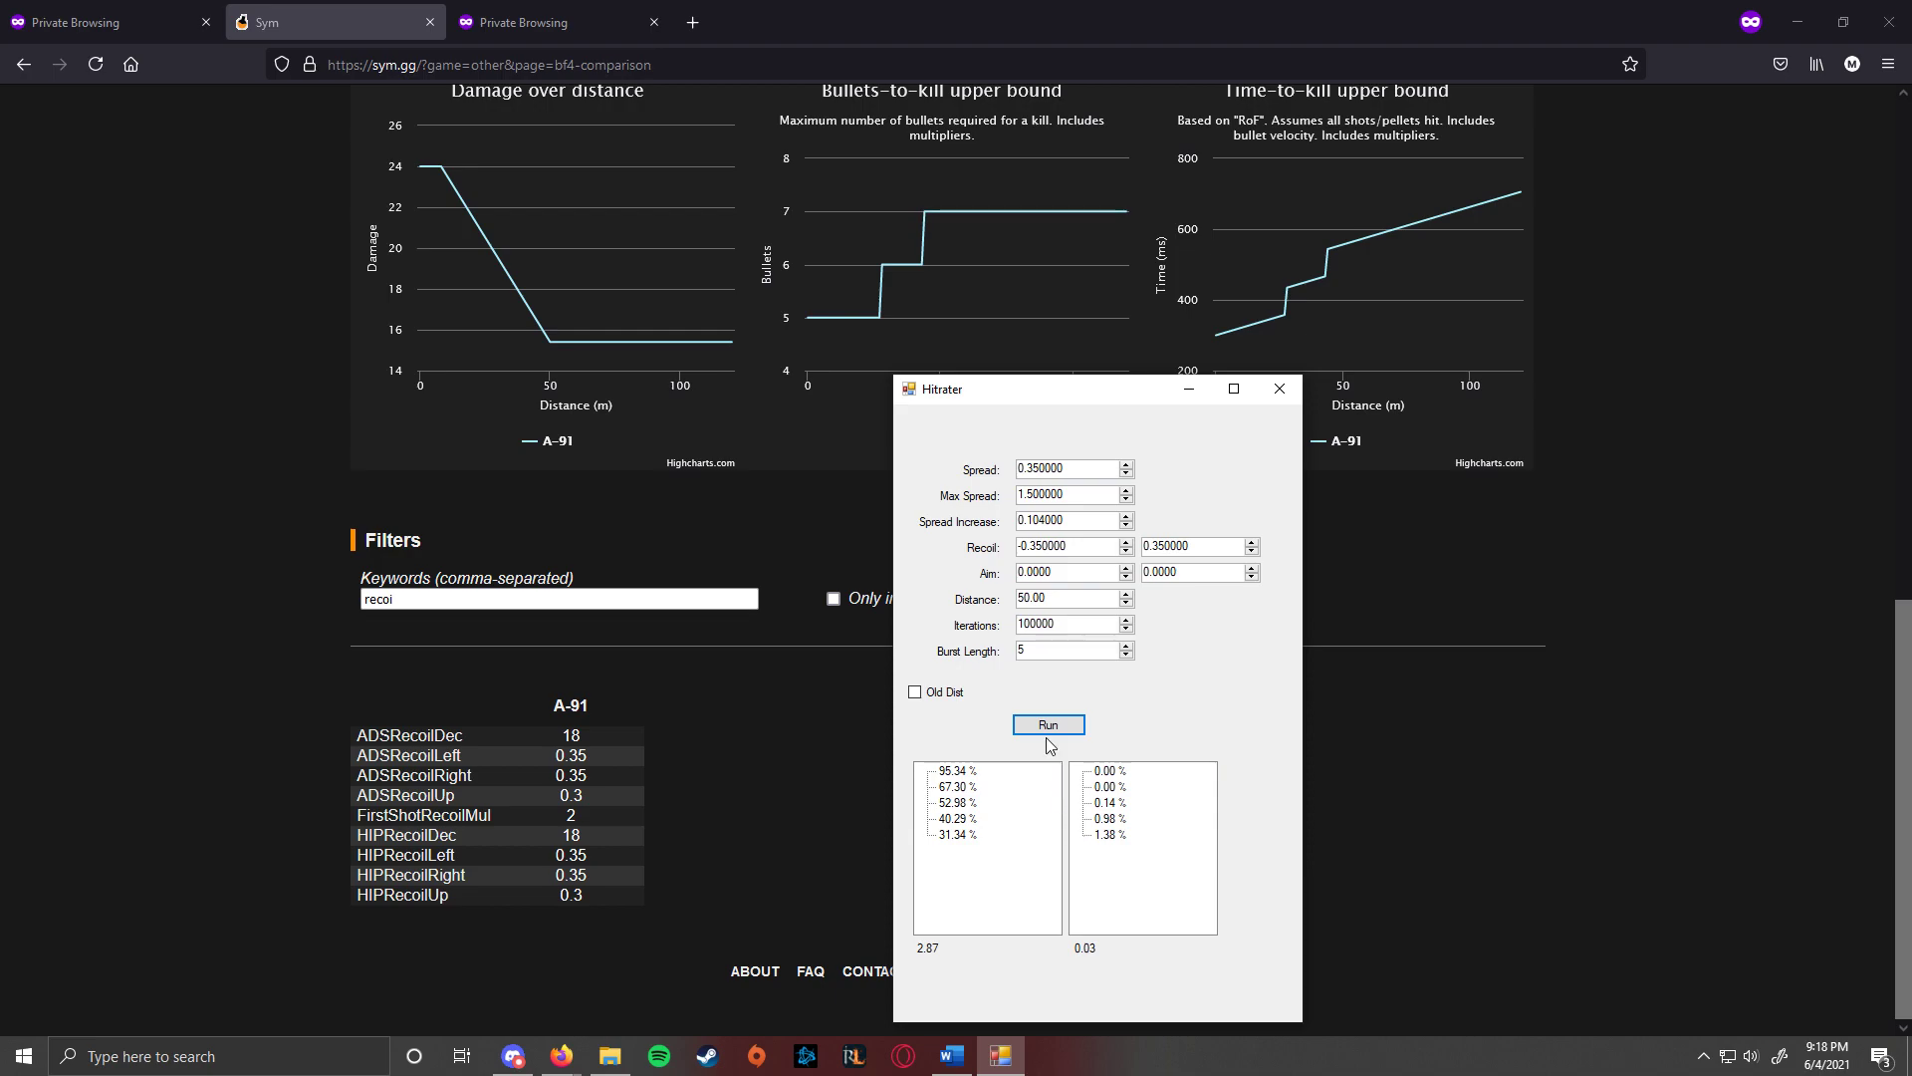
# Set the Distance in Hitrater to 10 and run the simulation with the other A-91 values kept.
pyautogui.moveTo(1026, 599); pyautogui.dragTo(1014, 600)
pyautogui.write('1')
pyautogui.click(1049, 726)
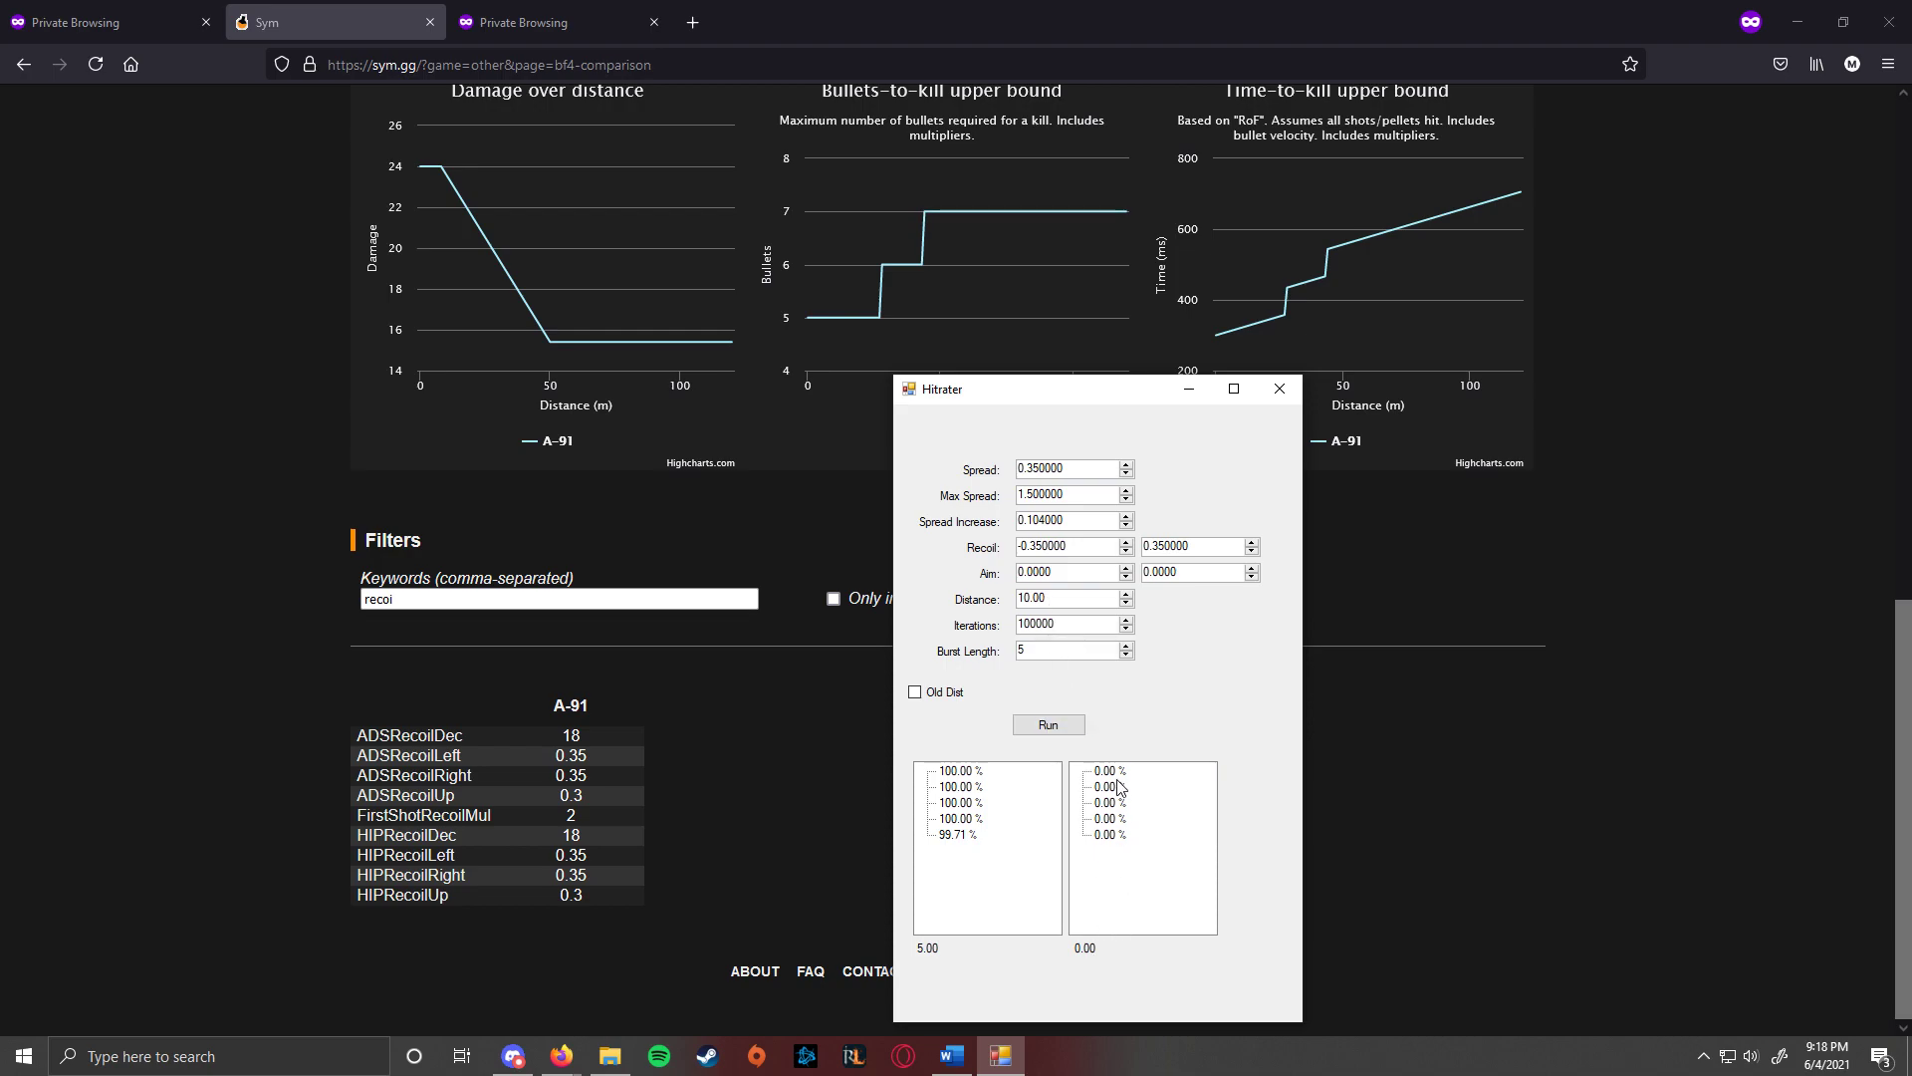
# Examine the hit rate of each shot in the five-round burst at distance 10, from first to last.
pyautogui.click(1112, 836)
pyautogui.click(986, 832)
pyautogui.click(974, 837)
pyautogui.press('Up')
pyautogui.press('Up')
pyautogui.press('Up')
pyautogui.press('Up')
pyautogui.press('End')
pyautogui.click(960, 770)
pyautogui.click(960, 787)
pyautogui.click(958, 803)
pyautogui.click(956, 818)
pyautogui.click(955, 836)
# Set the Distance to 50, rerun the simulation, and check the hit rate of the first shot.
pyautogui.moveTo(1036, 606); pyautogui.dragTo(958, 622)
pyautogui.write('50')
pyautogui.click(1039, 732)
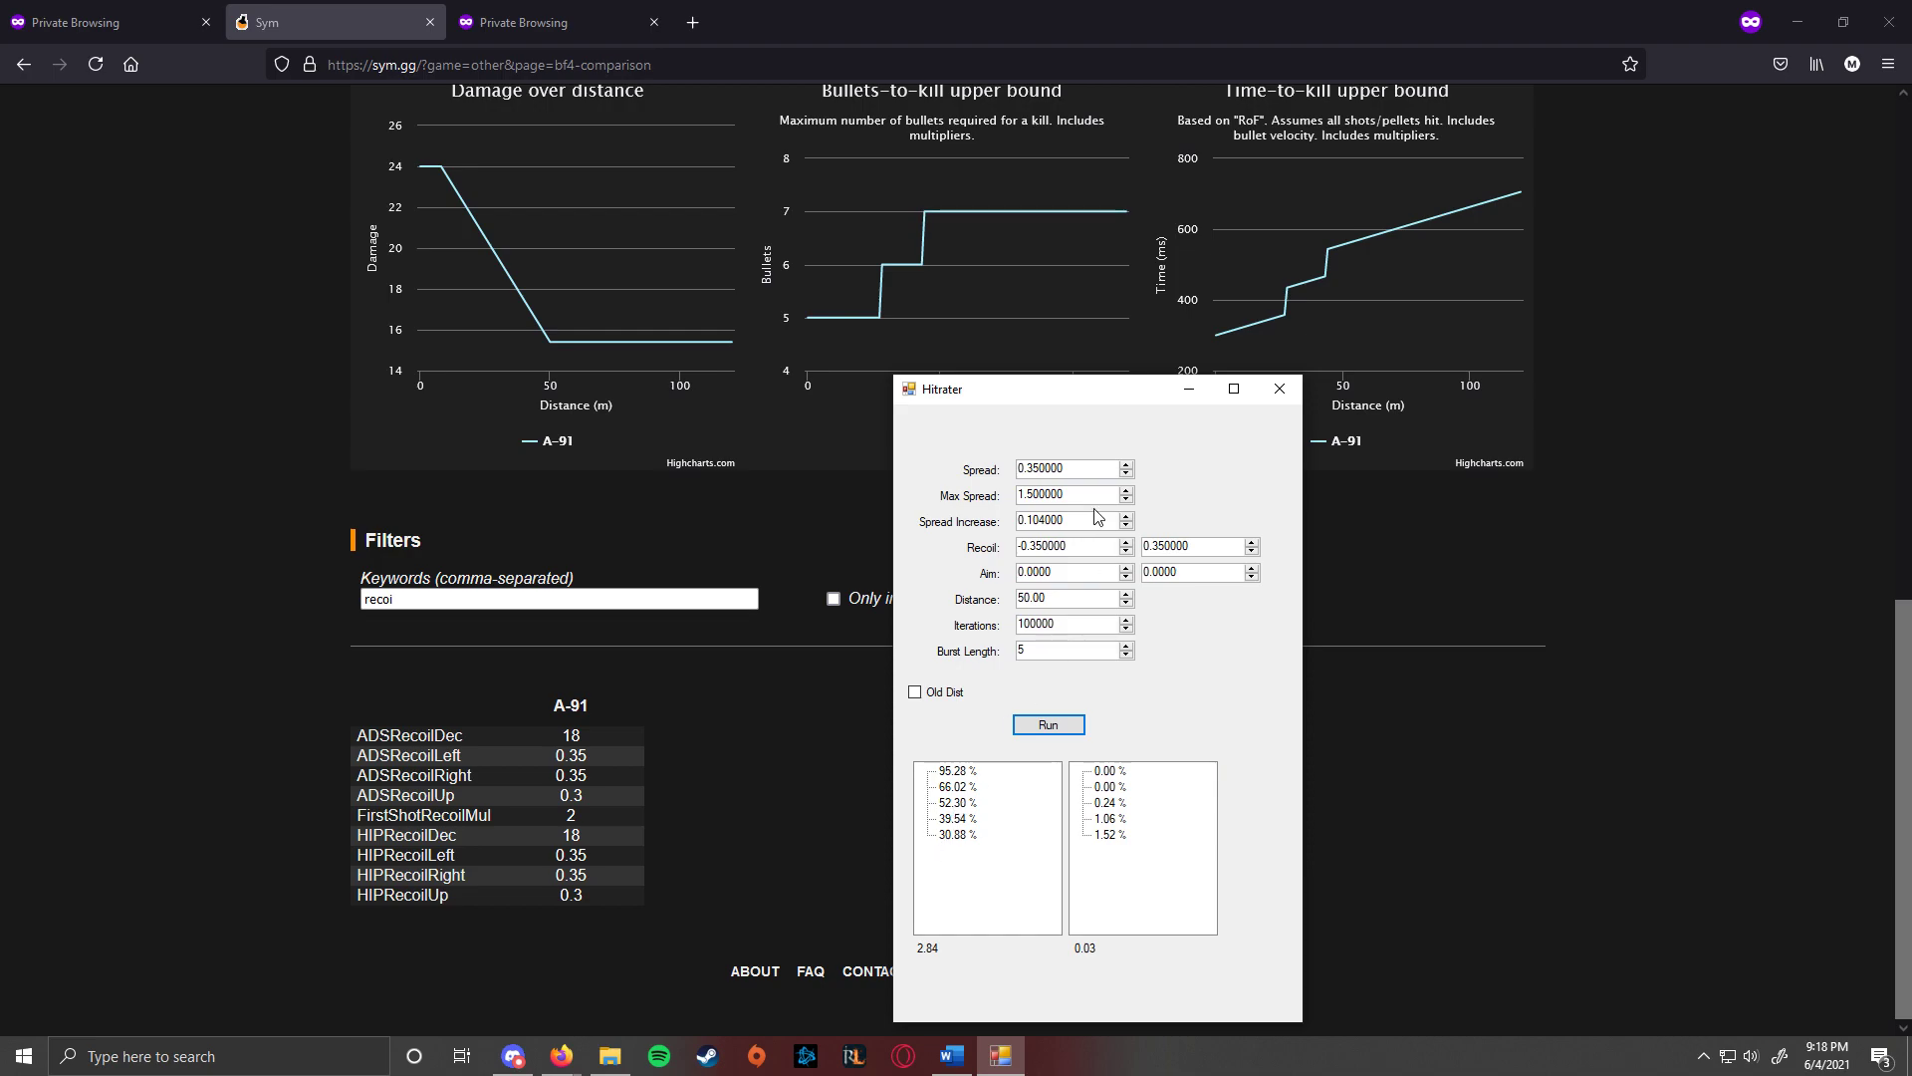
pyautogui.click(954, 777)
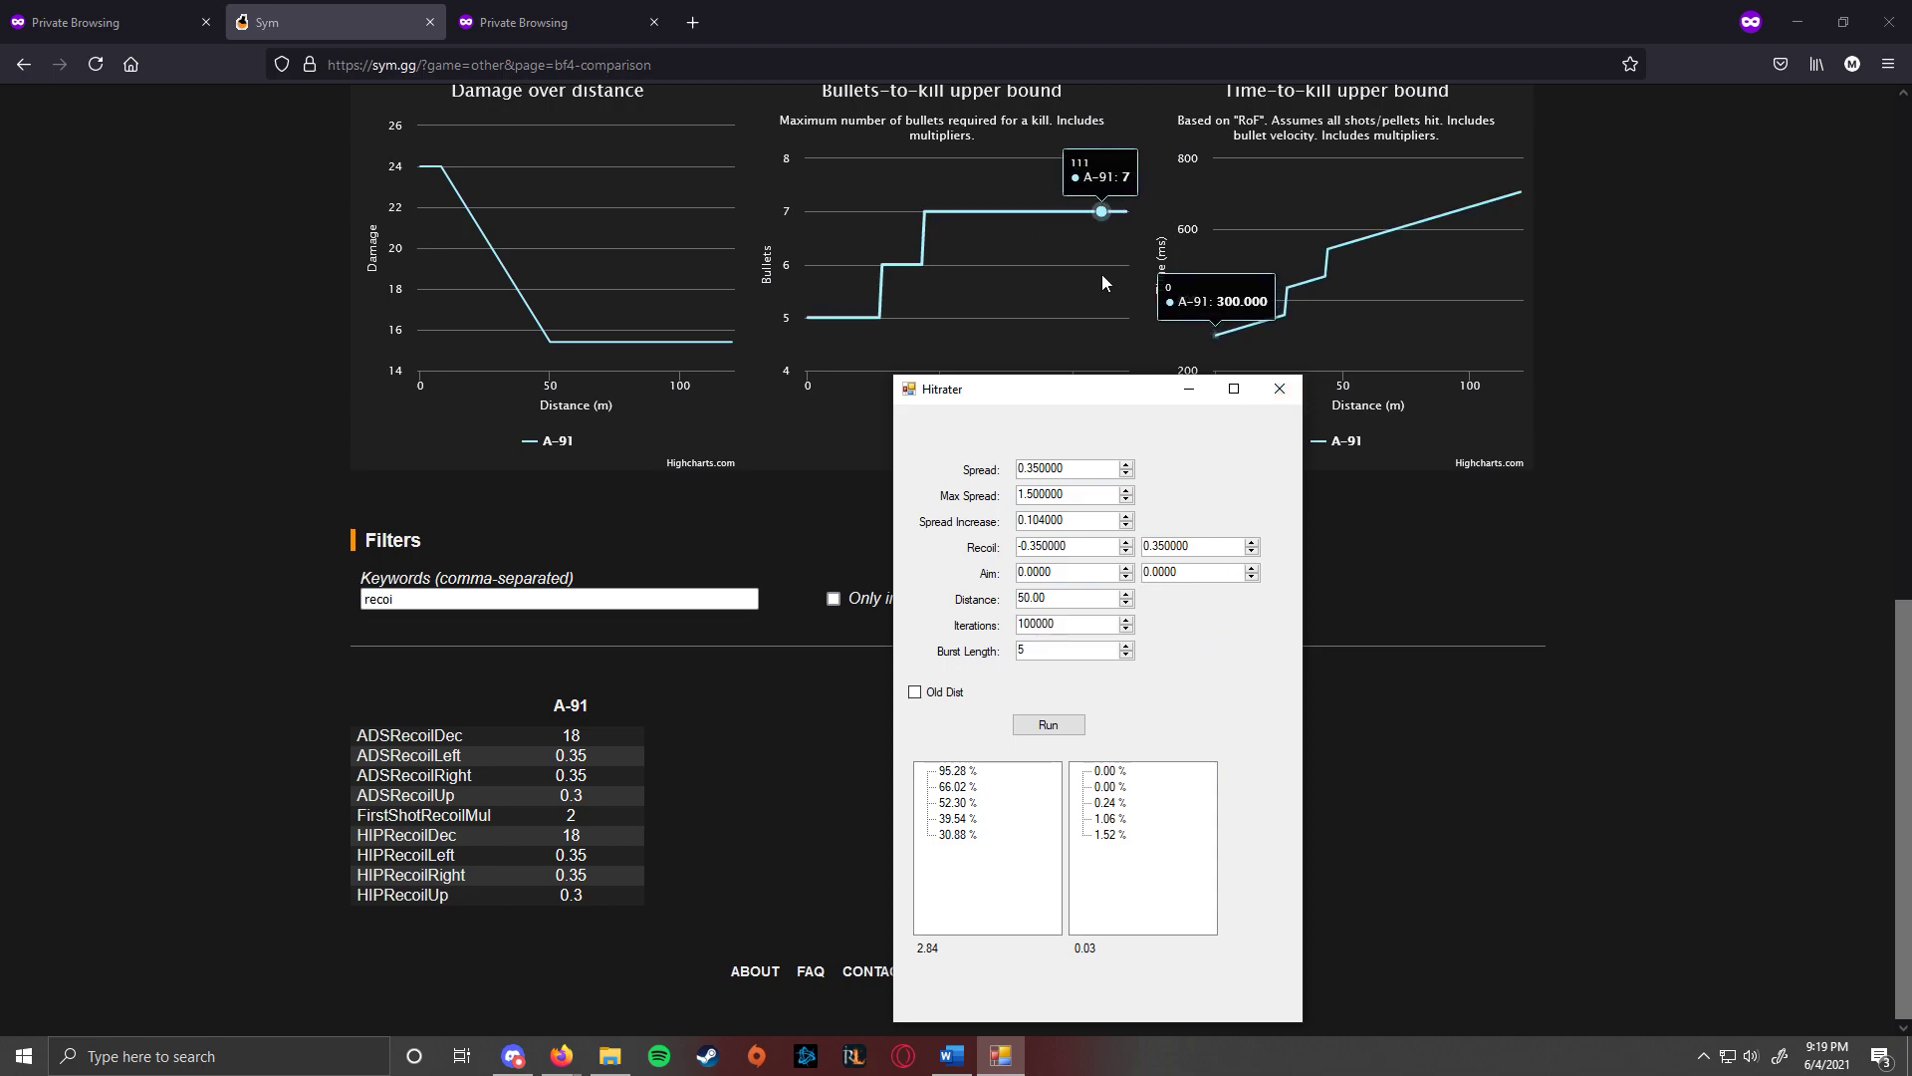
pyautogui.moveTo(1024, 393); pyautogui.dragTo(754, 270)
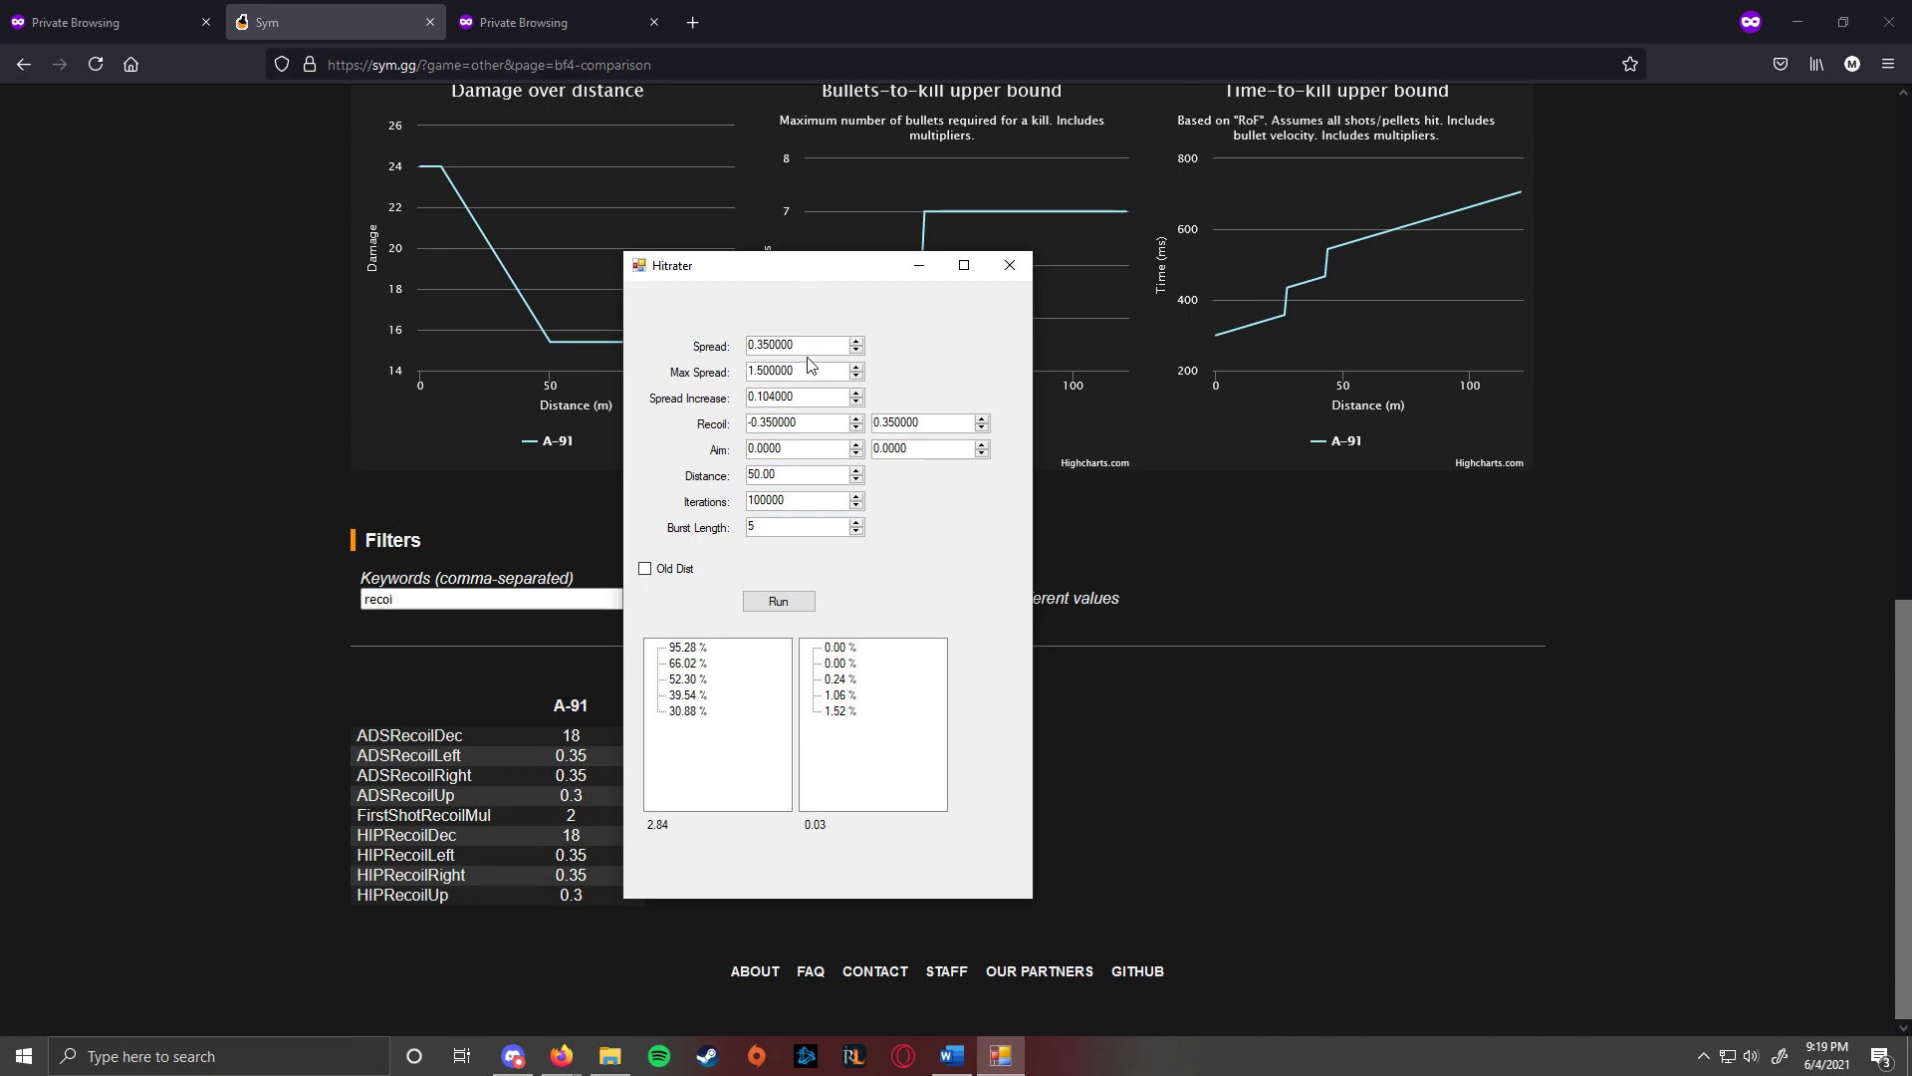
pyautogui.moveTo(774, 278); pyautogui.dragTo(762, 260)
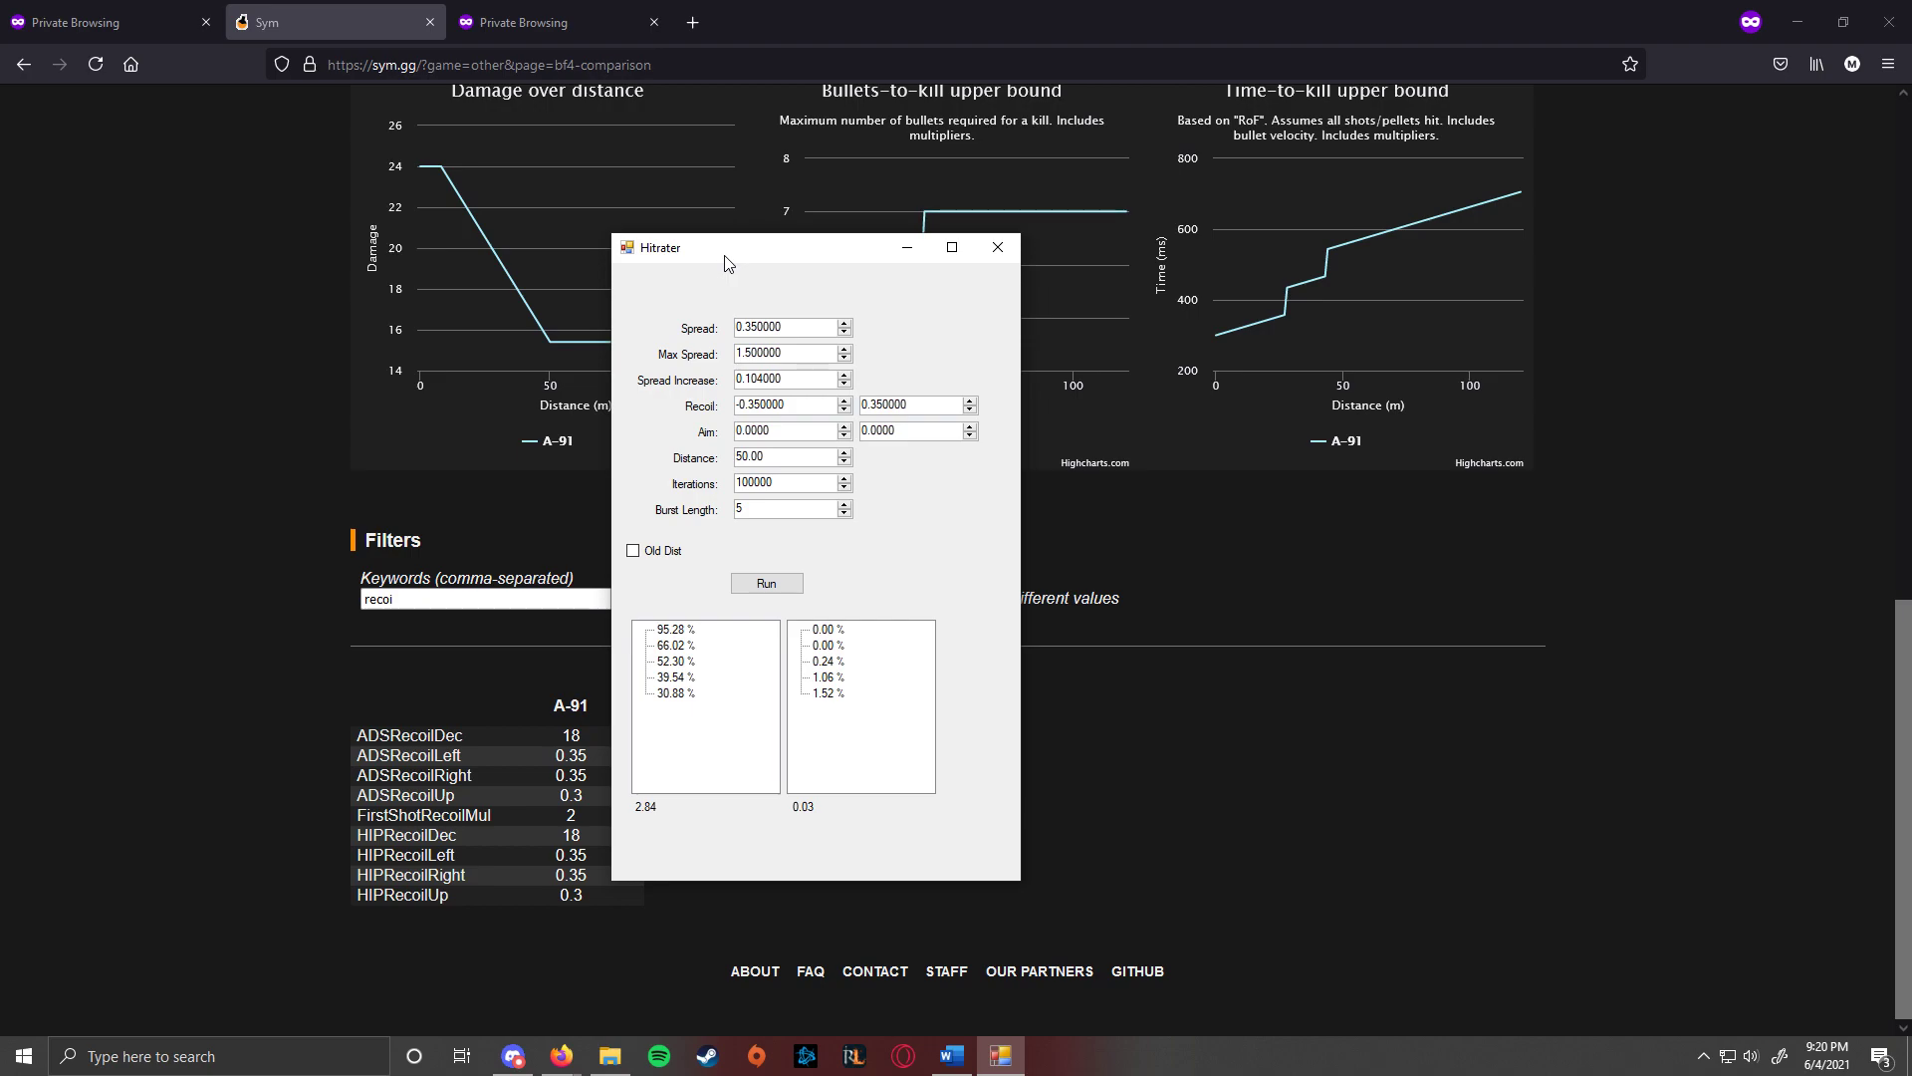
pyautogui.moveTo(724, 256); pyautogui.dragTo(806, 263)
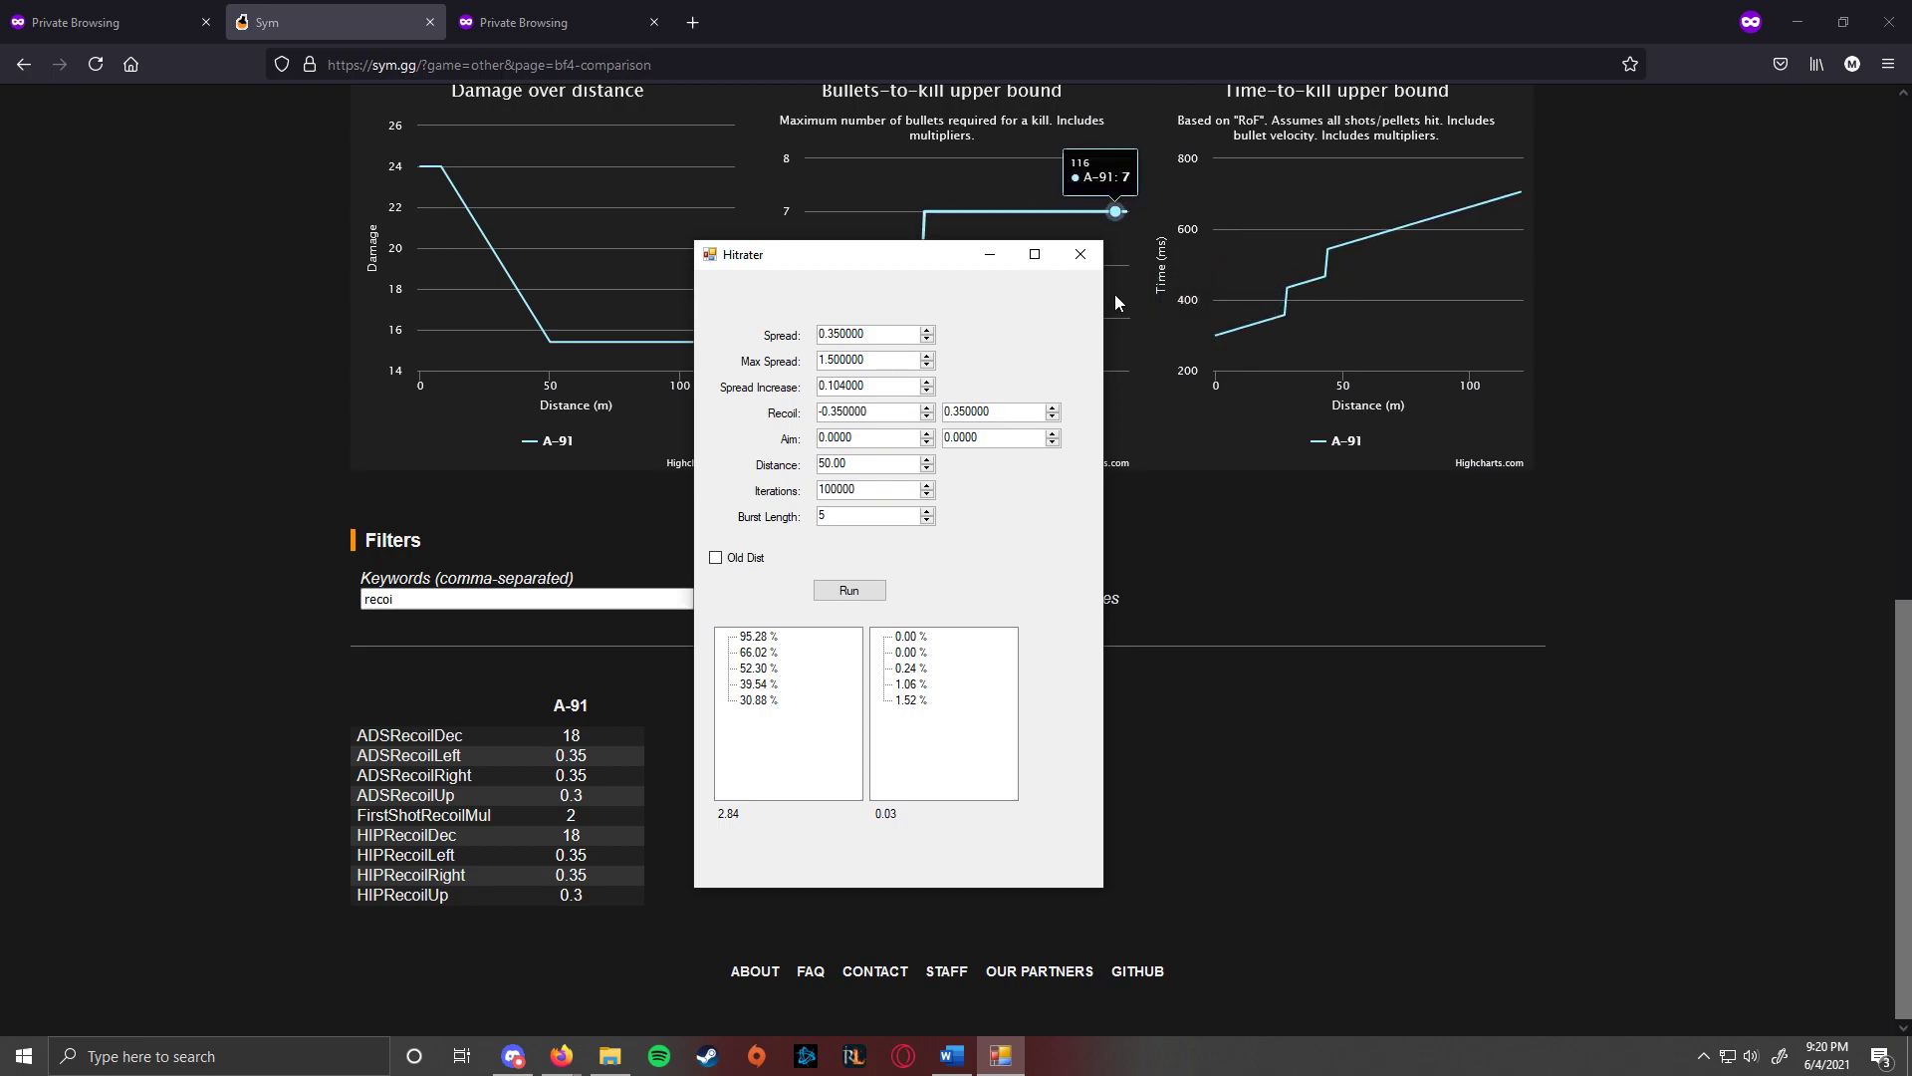
pyautogui.moveTo(887, 258); pyautogui.dragTo(969, 354)
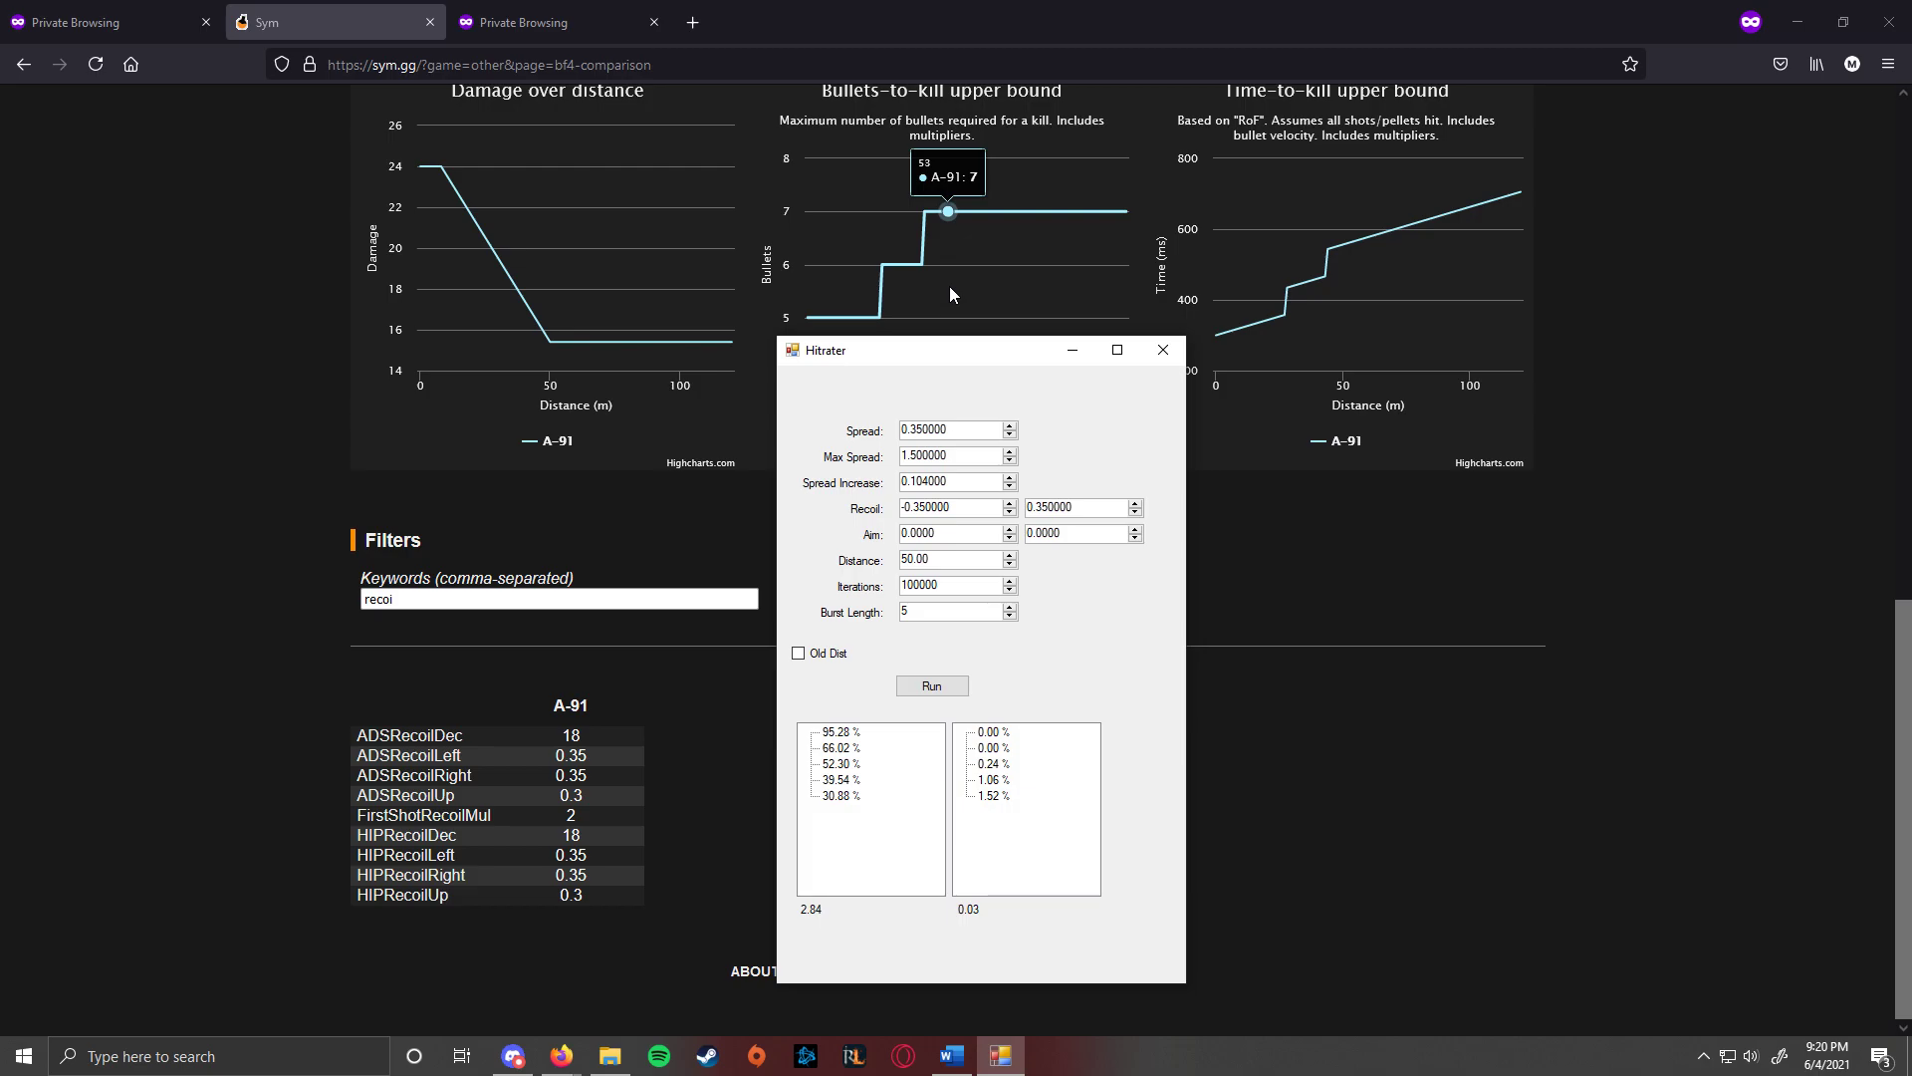
# Show the HitRater-V3.7z download page in the browser, cancel its save prompt, and reposition the Hitrater window.
pyautogui.click(66, 26)
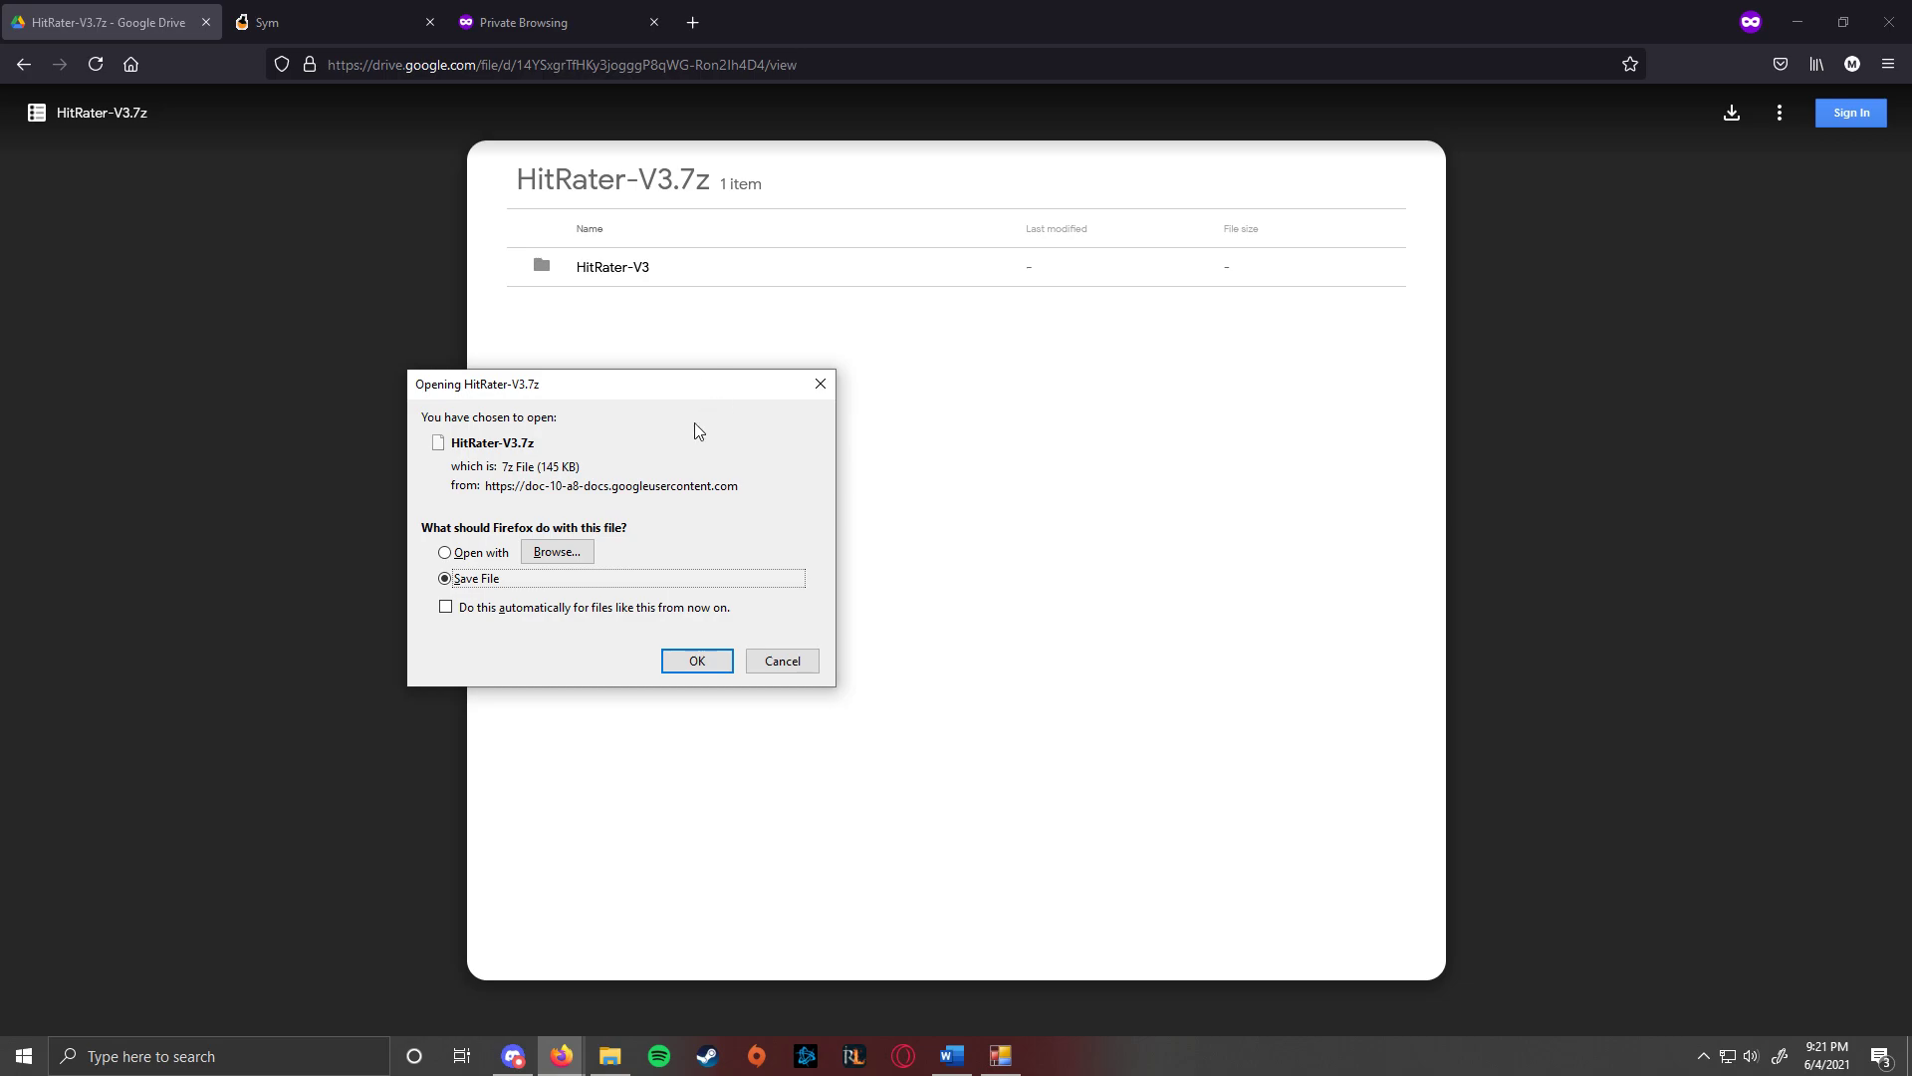
pyautogui.click(782, 661)
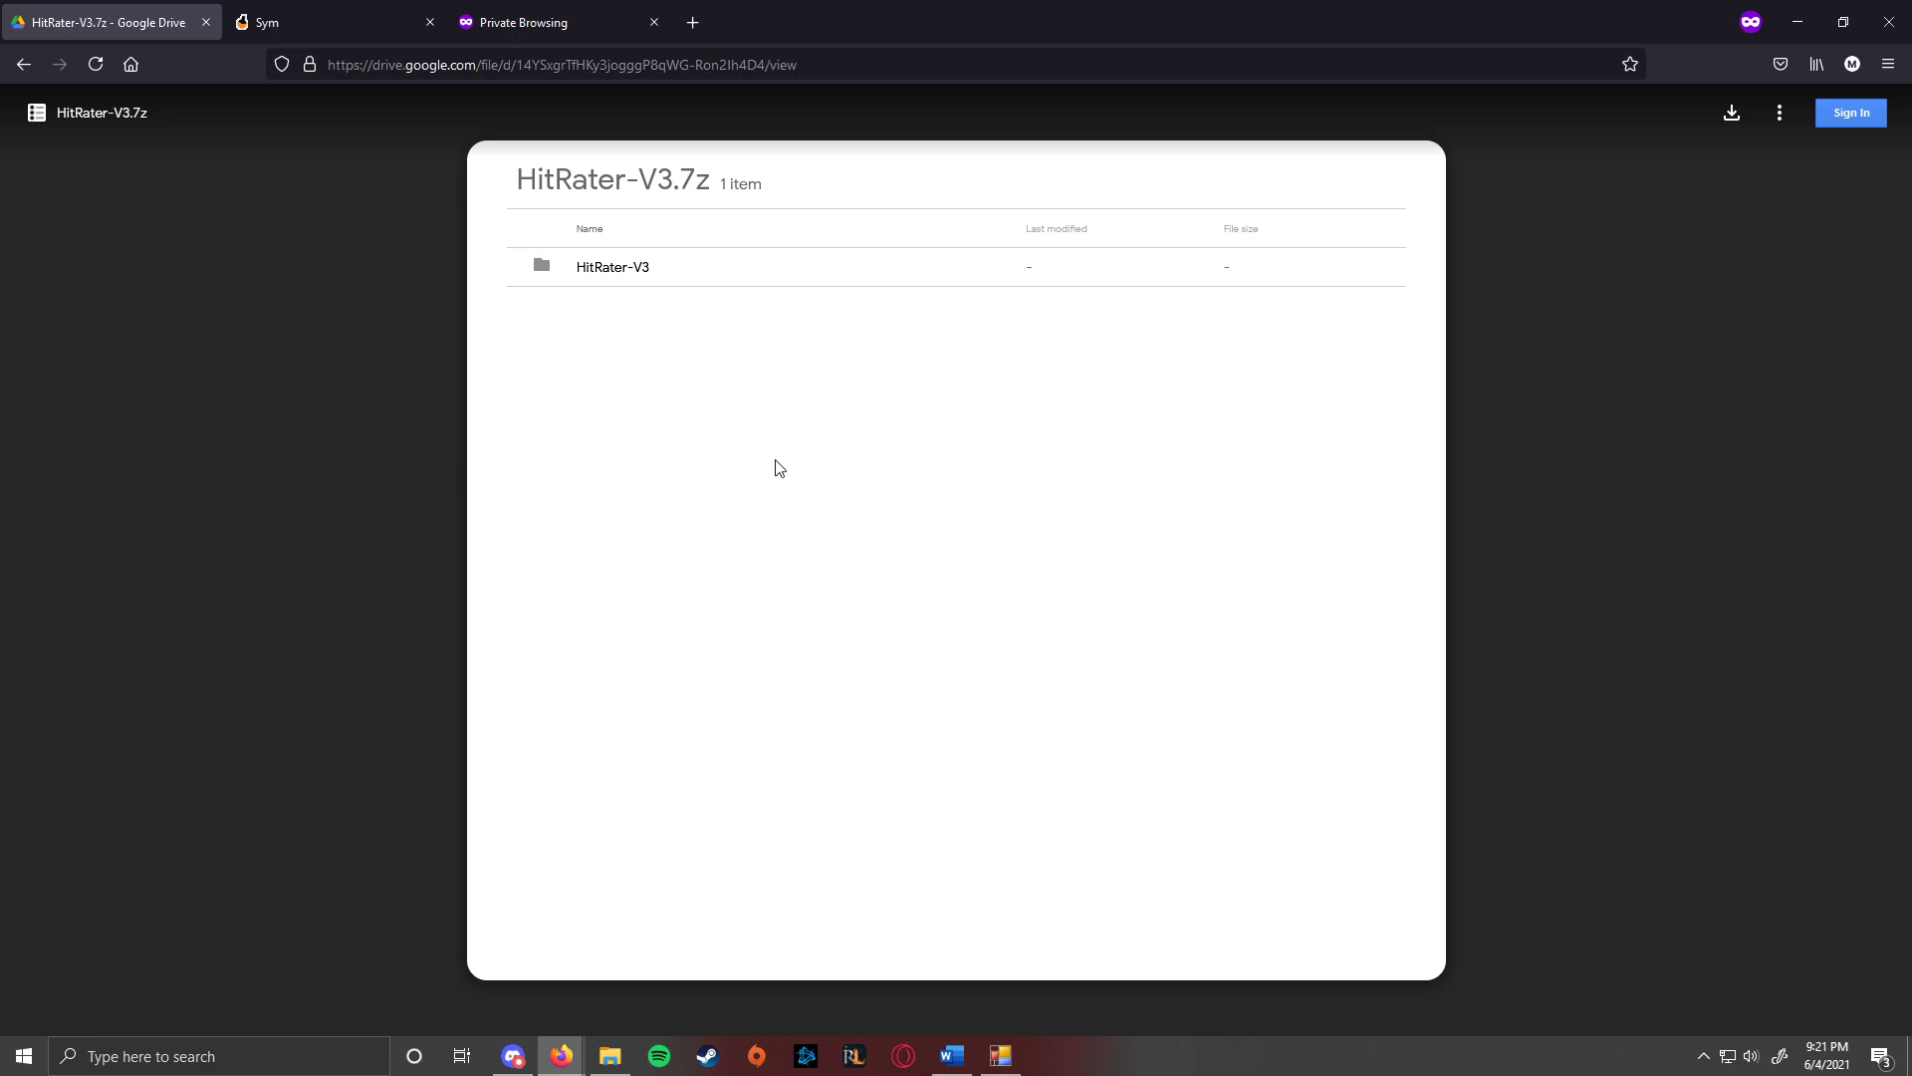
pyautogui.moveTo(897, 360); pyautogui.dragTo(824, 282)
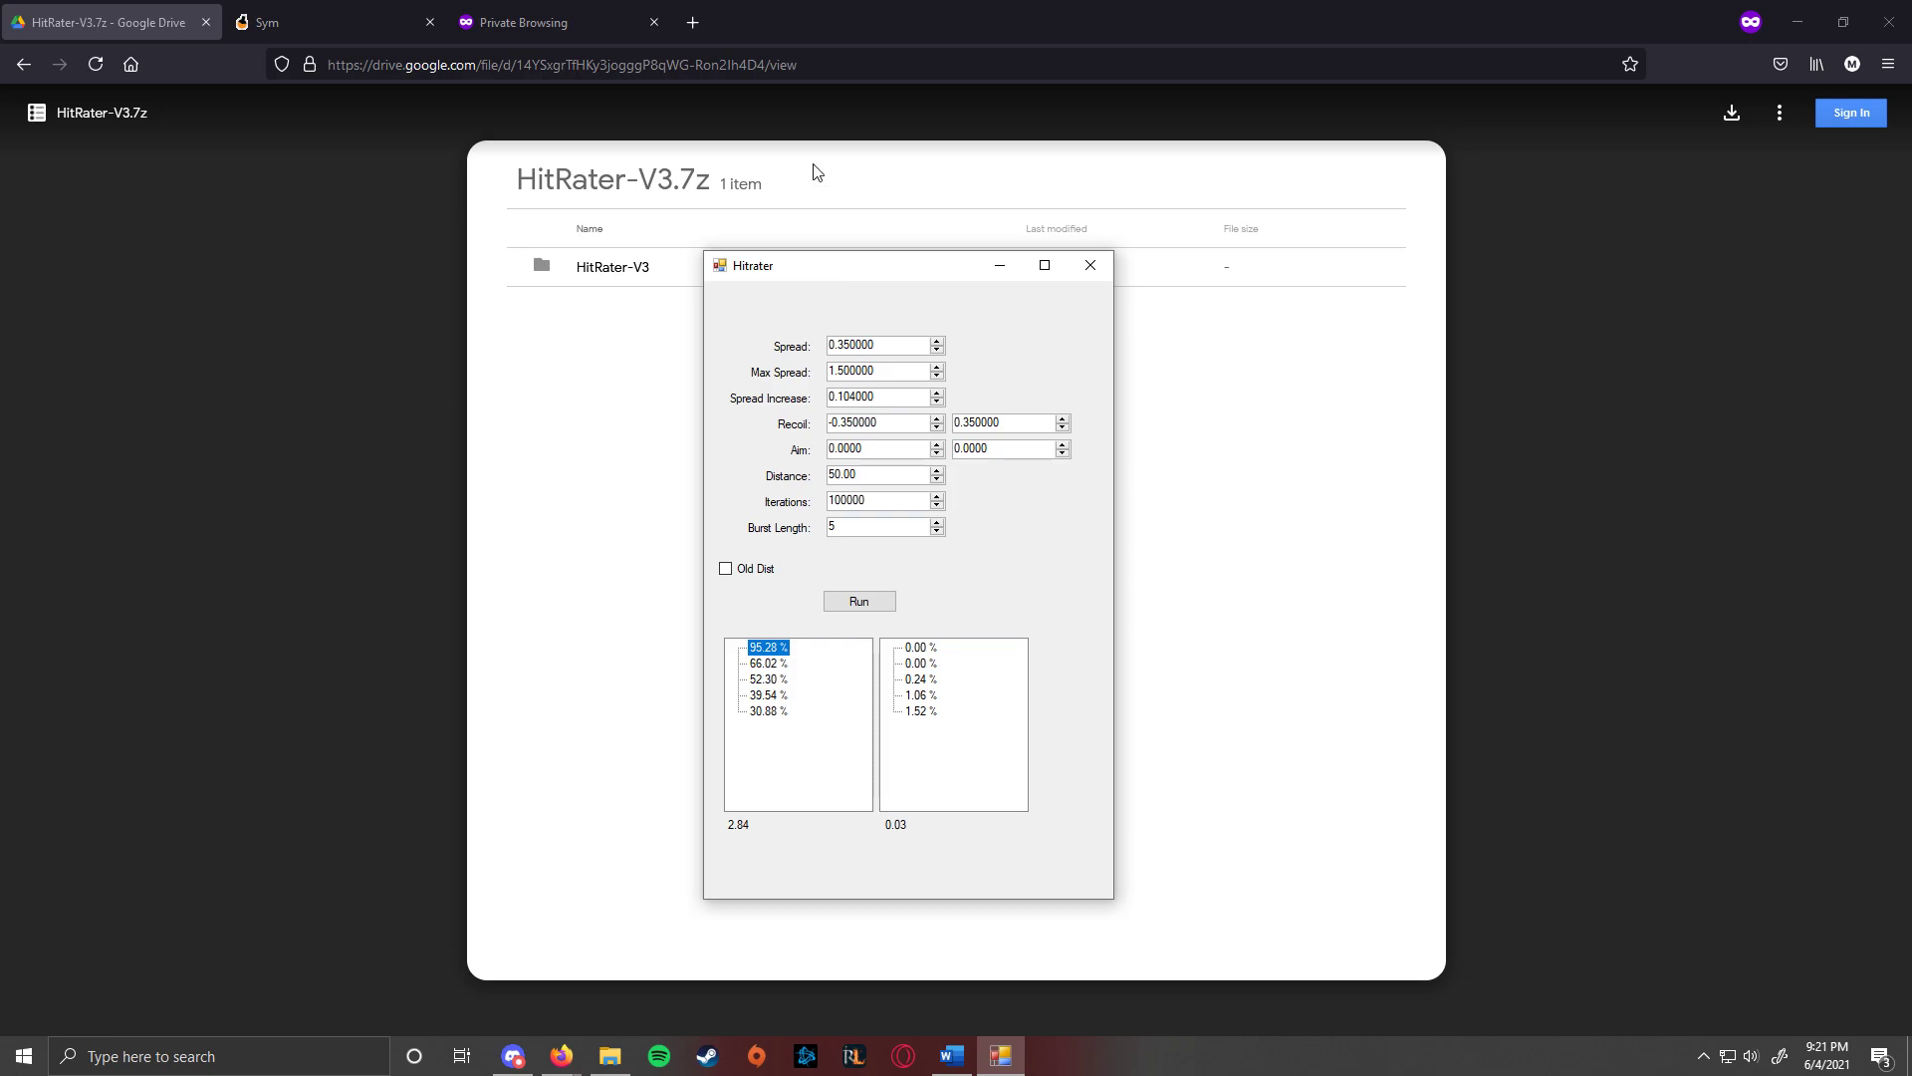
# Go to the HitraterV2-Cpp-VS2017-002.zip download page in the browser and save the file.
pyautogui.click(538, 22)
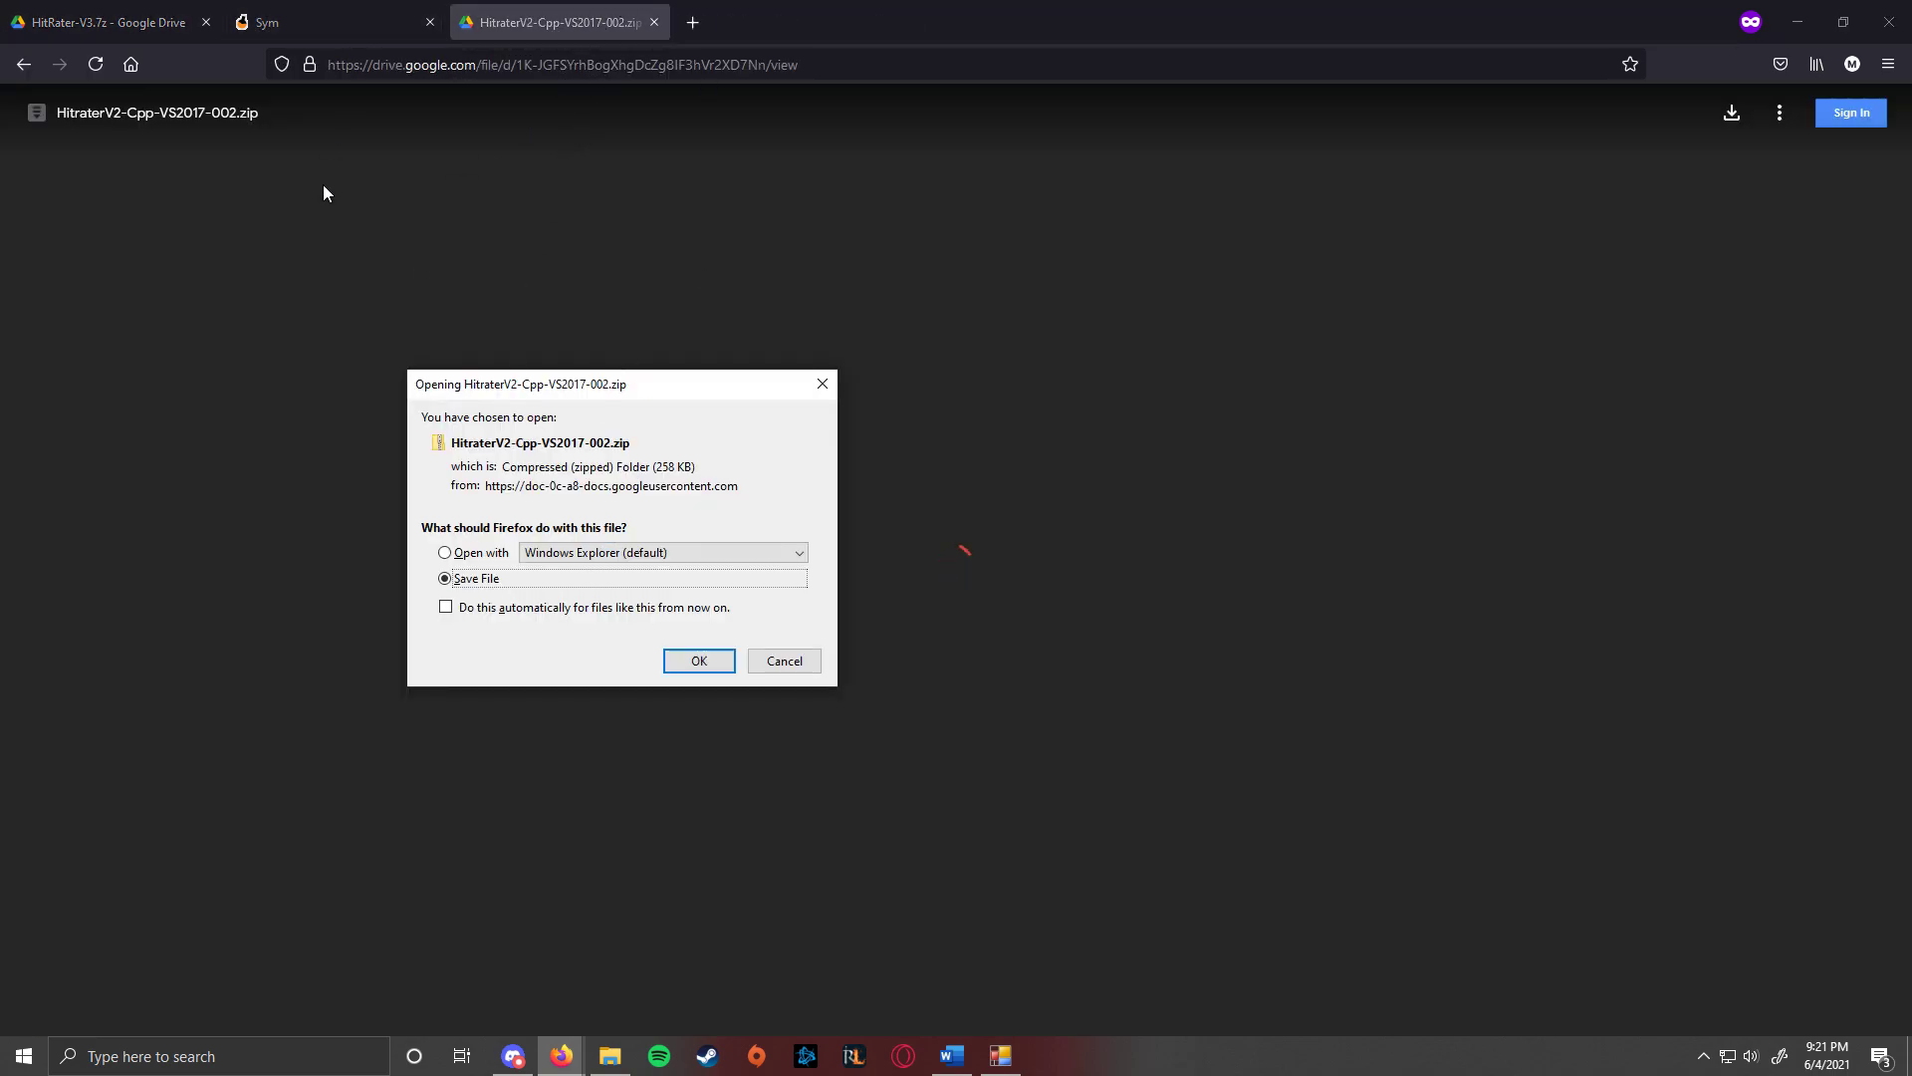
pyautogui.click(683, 673)
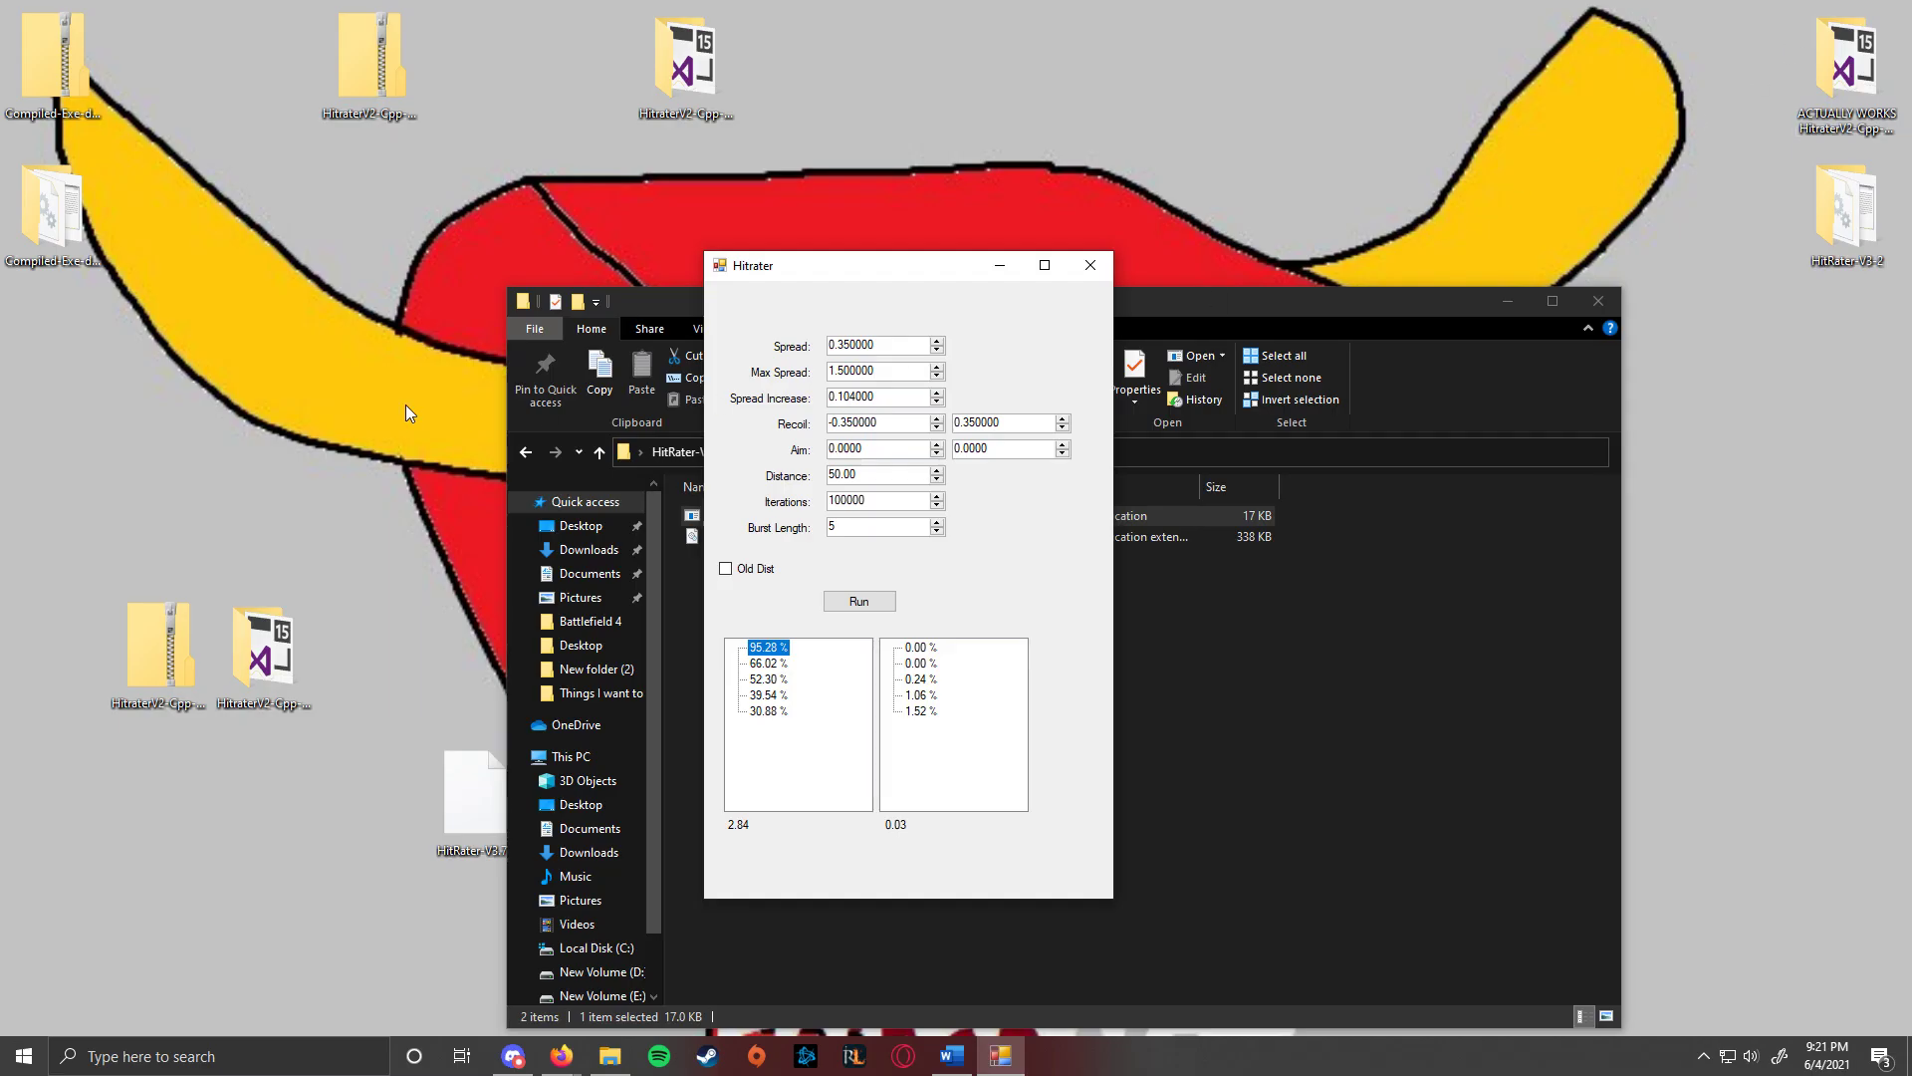
# Close Hitrater and the file browser window, and move the HitraterV2-Cpp-VS2017-002.zip archive to a clear spot on the desktop.
pyautogui.click(1102, 266)
pyautogui.click(1598, 301)
pyautogui.moveTo(344, 650); pyautogui.dragTo(897, 592)
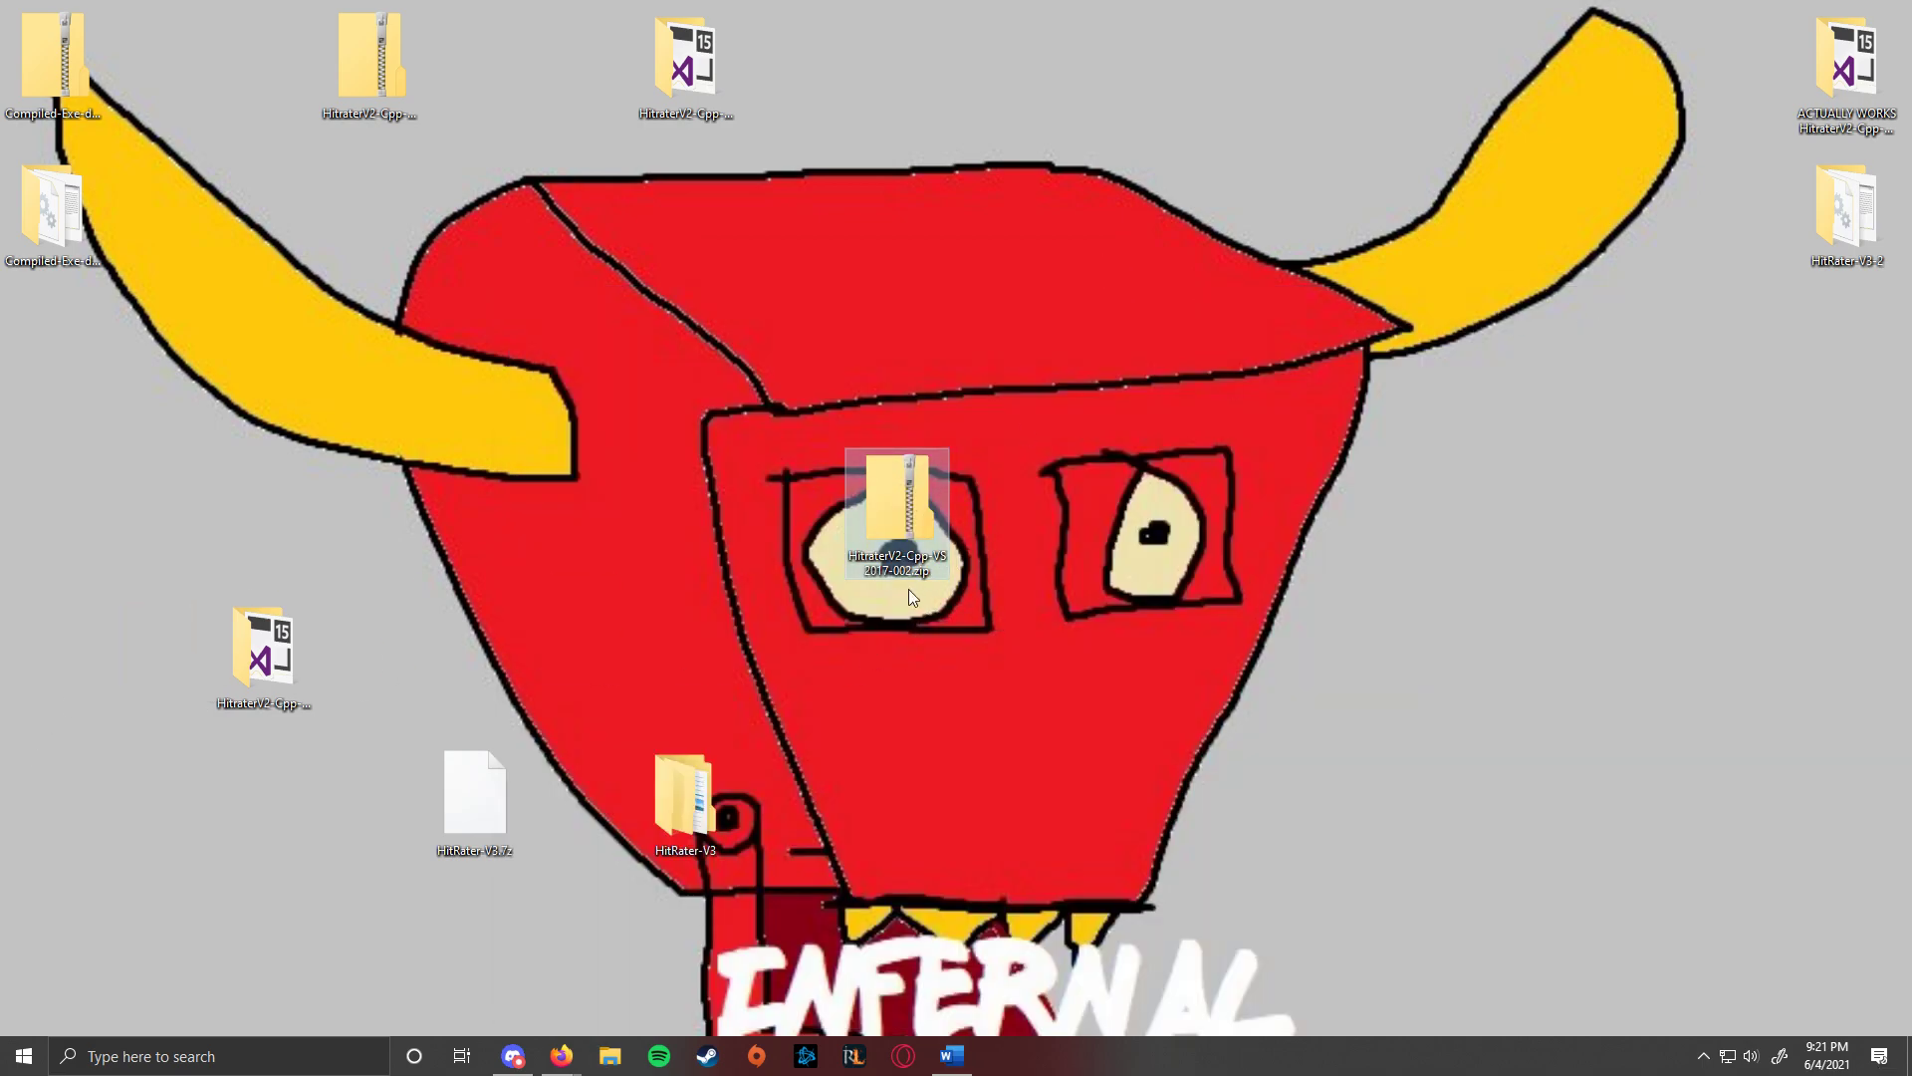
pyautogui.moveTo(906, 507); pyautogui.dragTo(685, 525)
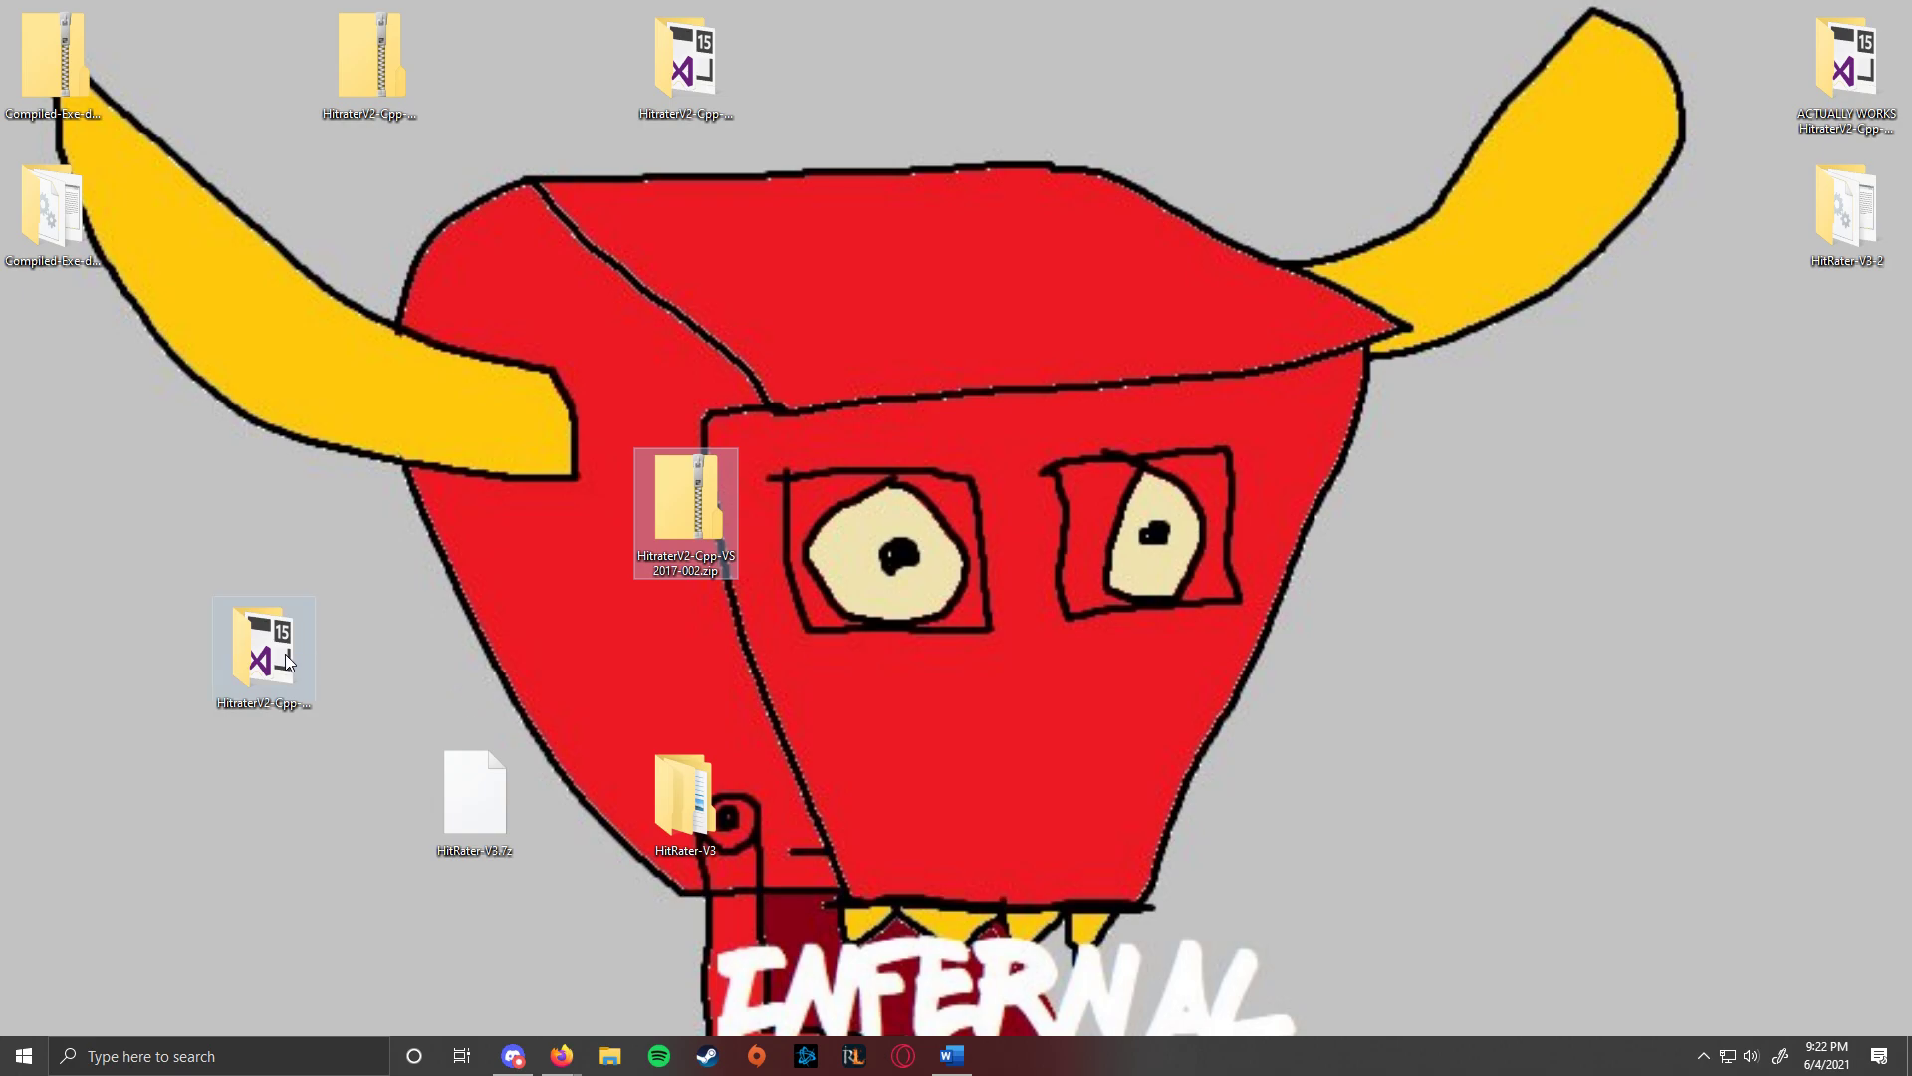
# Look through the previously extracted HitraterV2-Cpp-VS2017-002 folder, close it, and remove the folder from the desktop.
pyautogui.moveTo(285, 655); pyautogui.dragTo(1004, 664)
pyautogui.doubleClick(1003, 662)
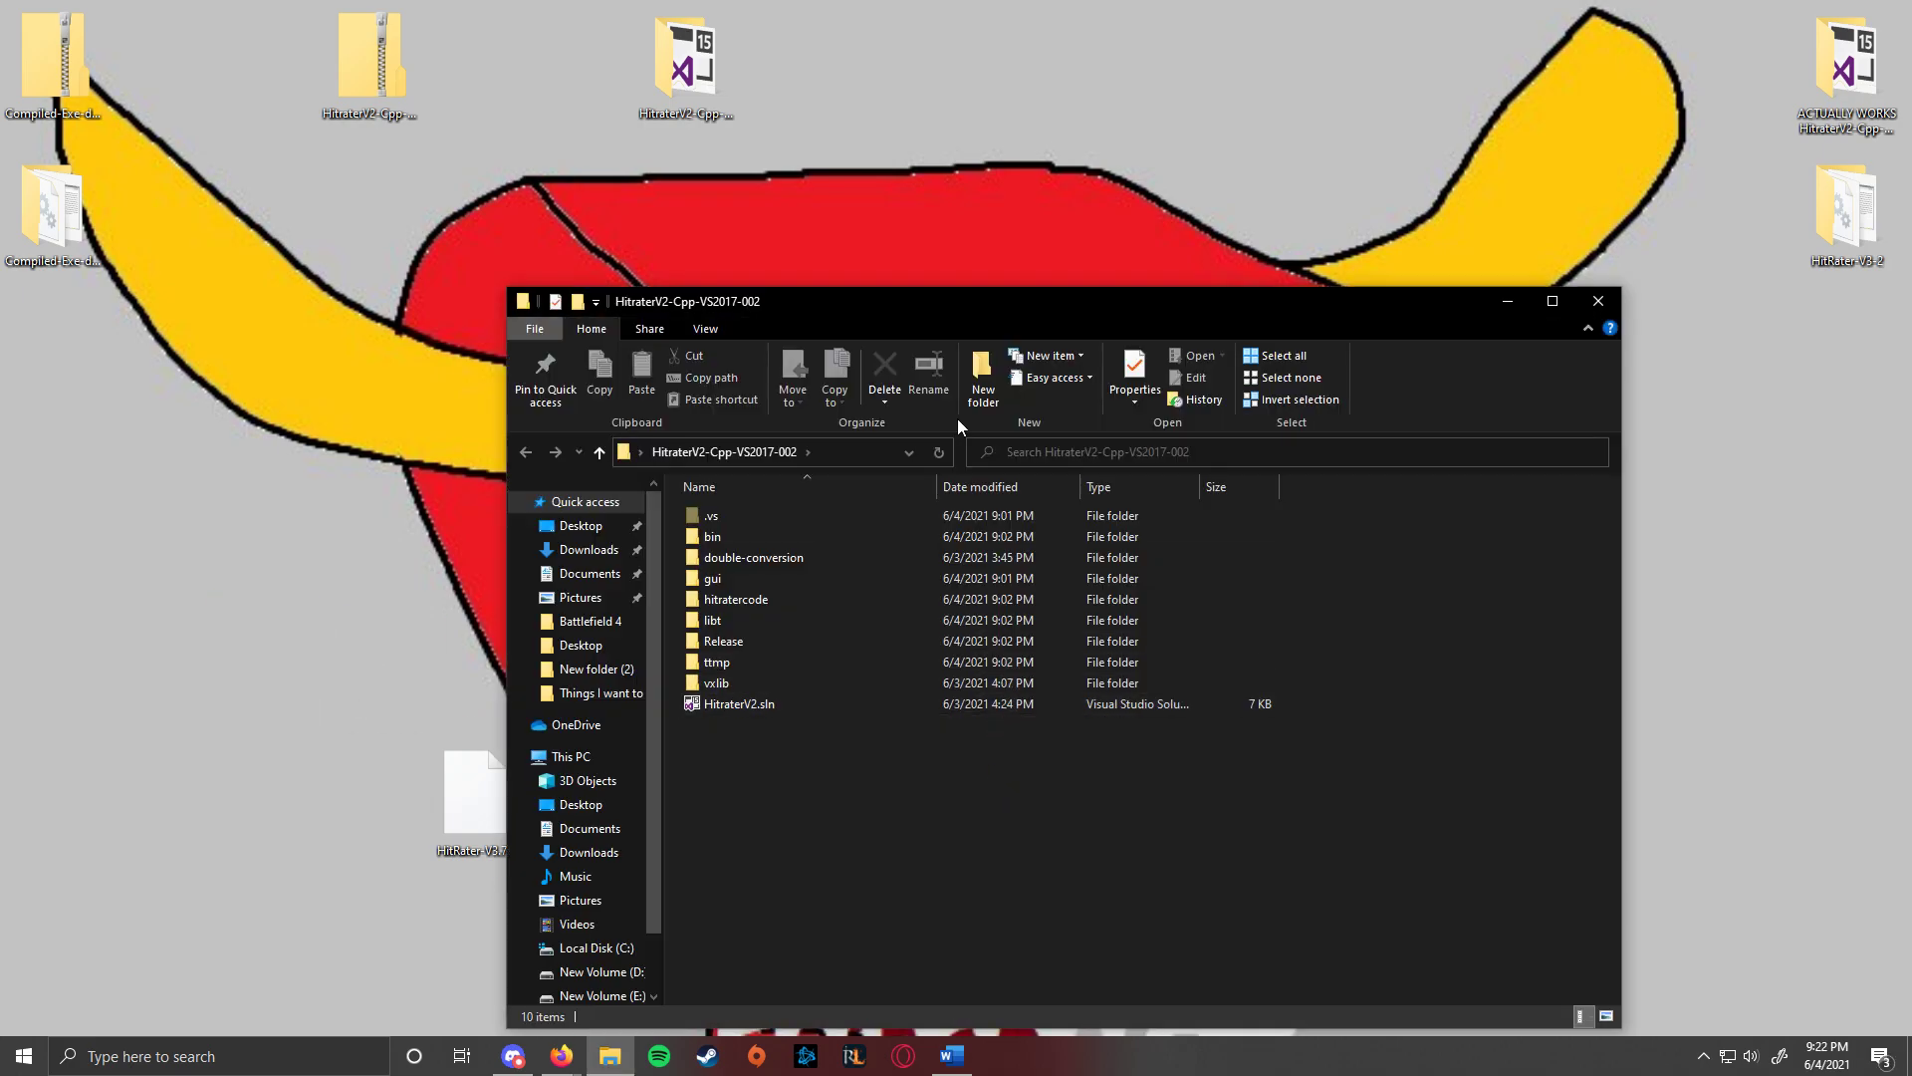
pyautogui.moveTo(888, 332); pyautogui.dragTo(707, 220)
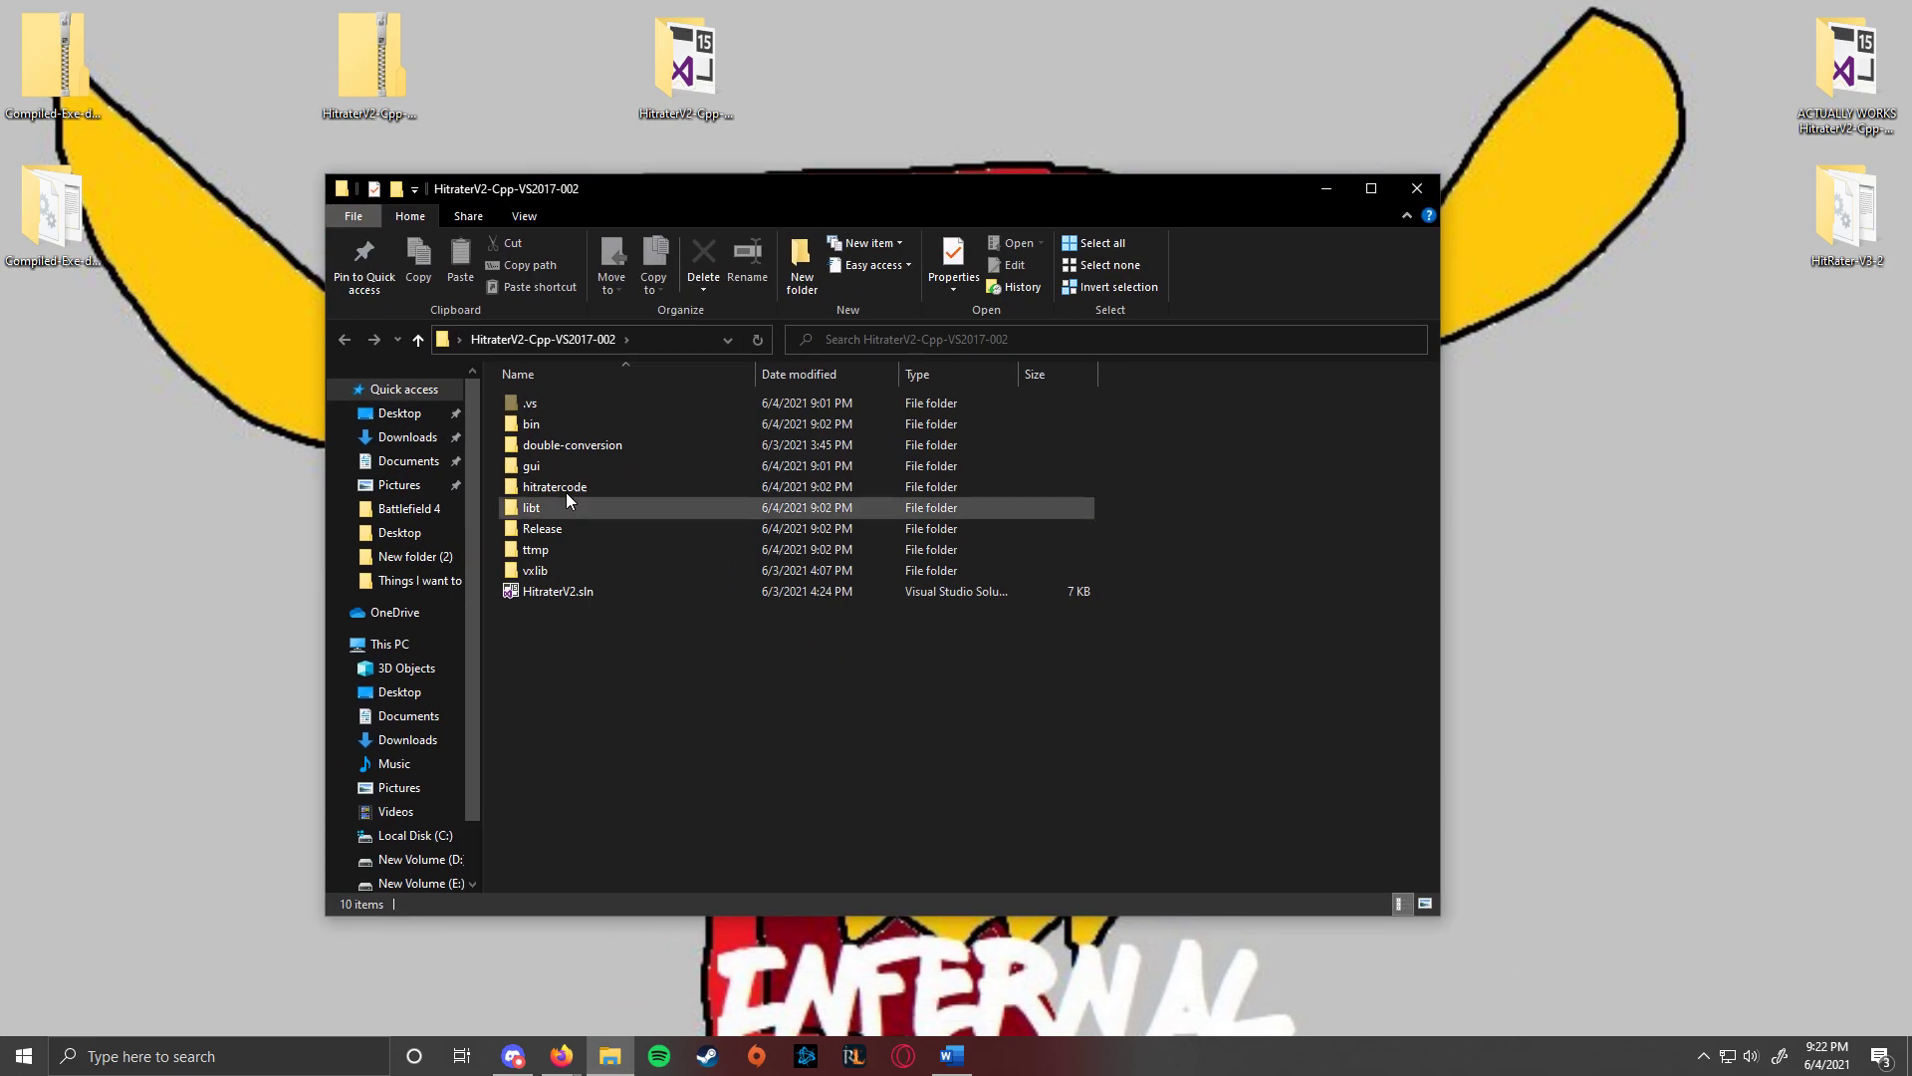
pyautogui.click(1416, 188)
# Extract the HitraterV2-Cpp-VS2017-002.zip archive to the desktop with 7-Zip.
pyautogui.click(689, 496)
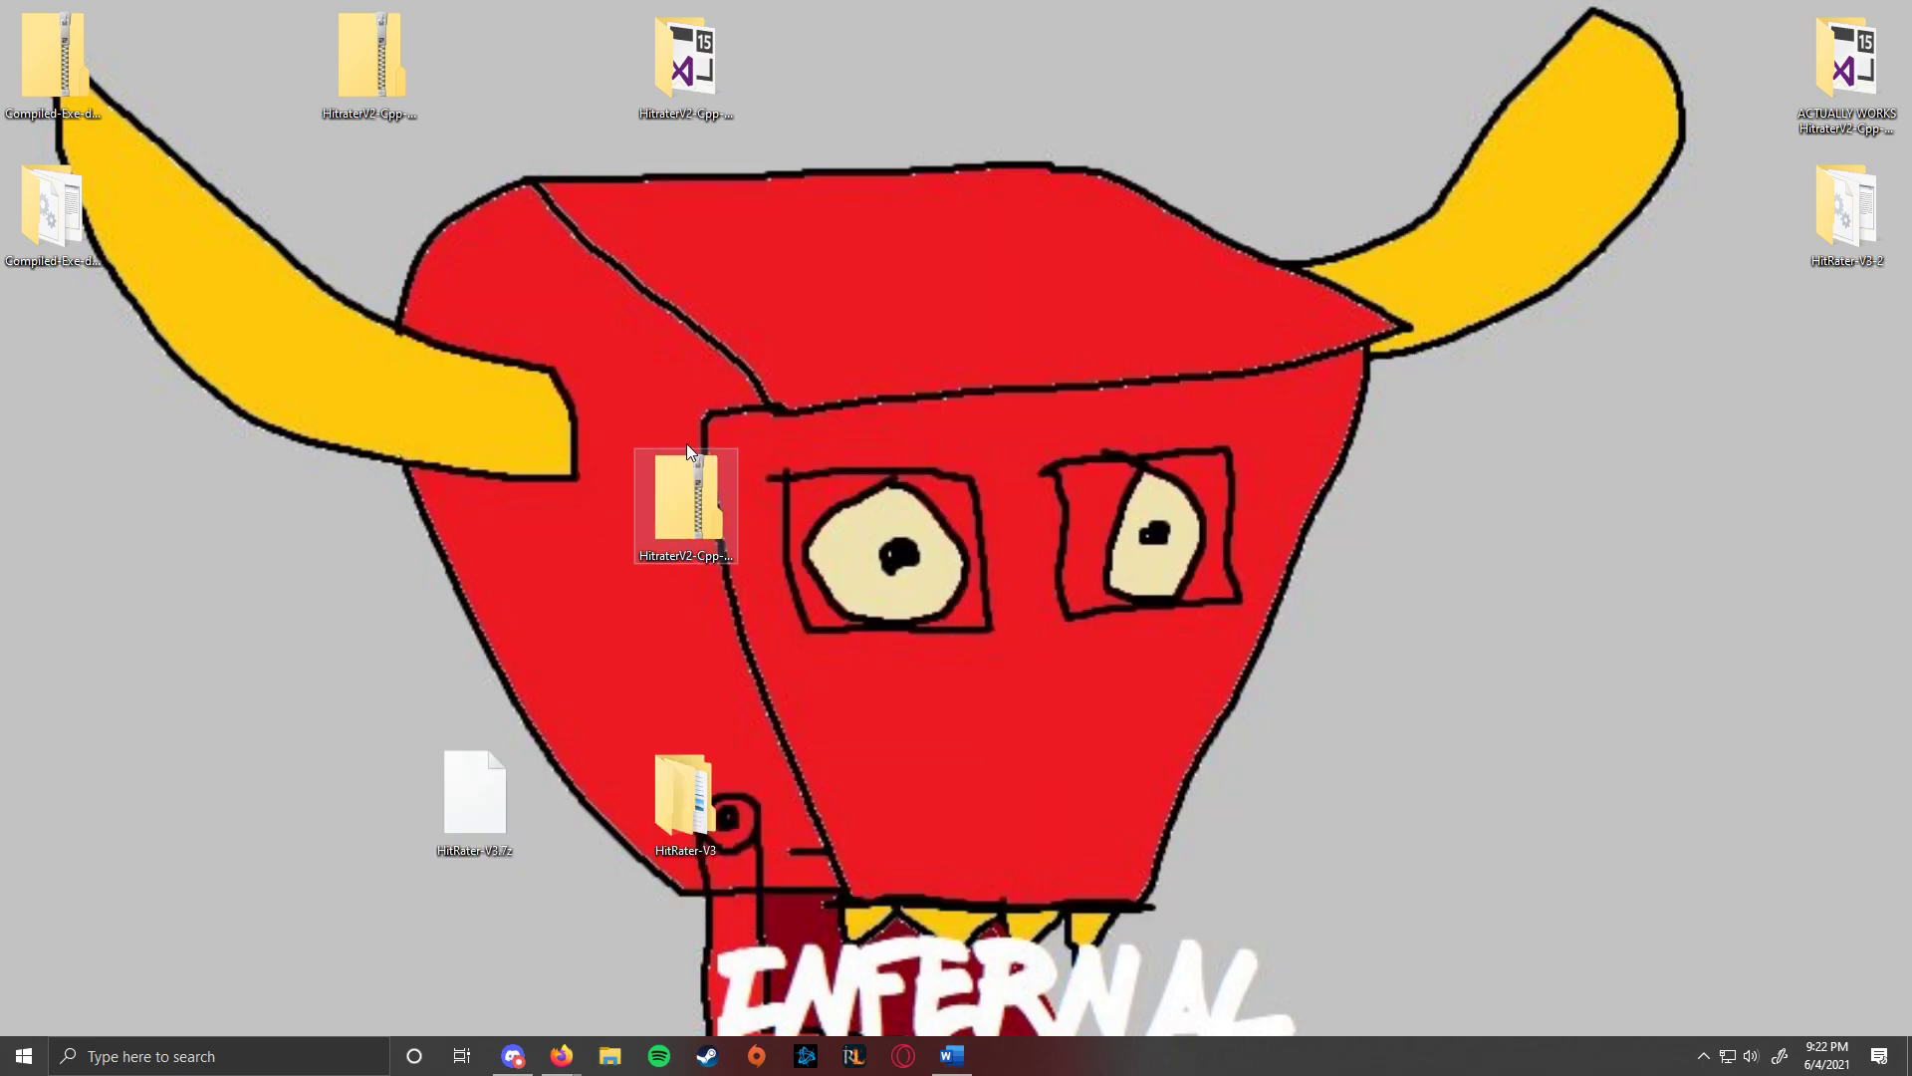
pyautogui.rightClick(691, 496)
pyautogui.moveTo(807, 566)
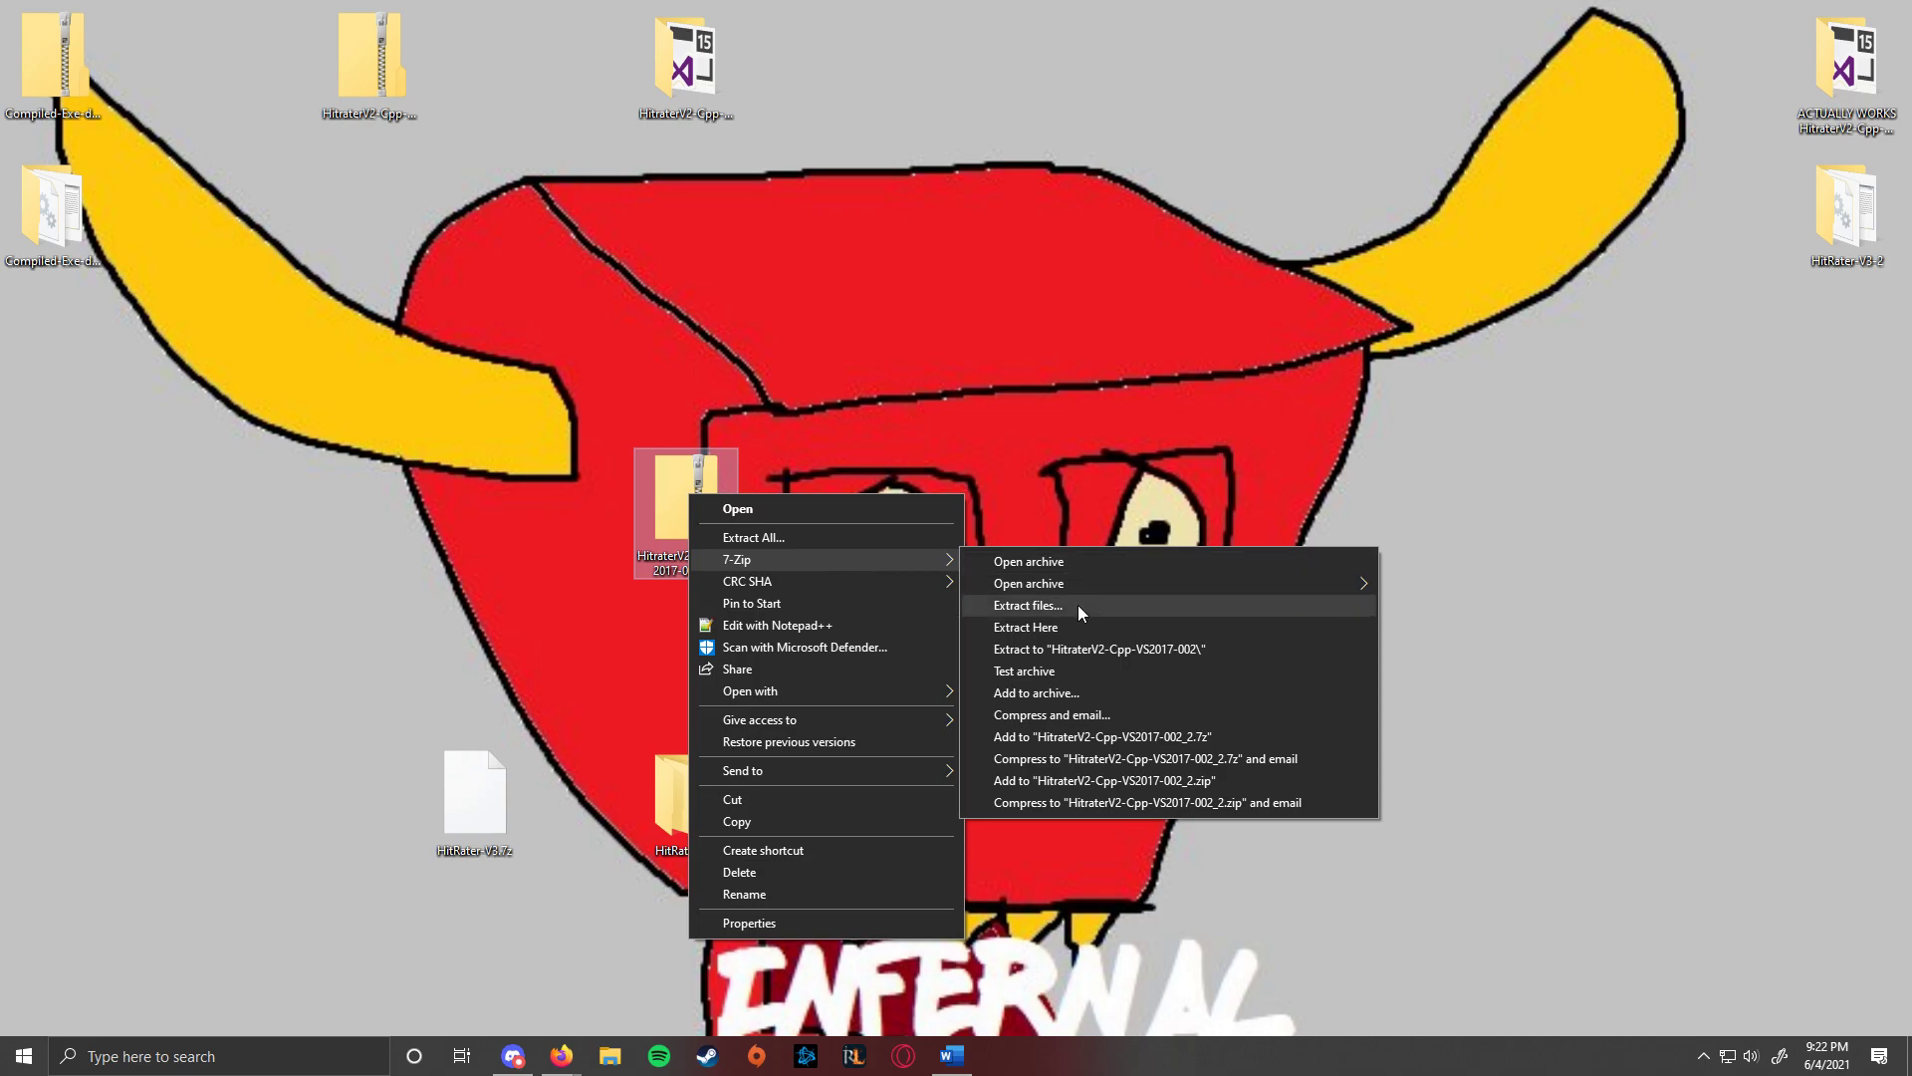
pyautogui.click(1078, 606)
pyautogui.click(914, 649)
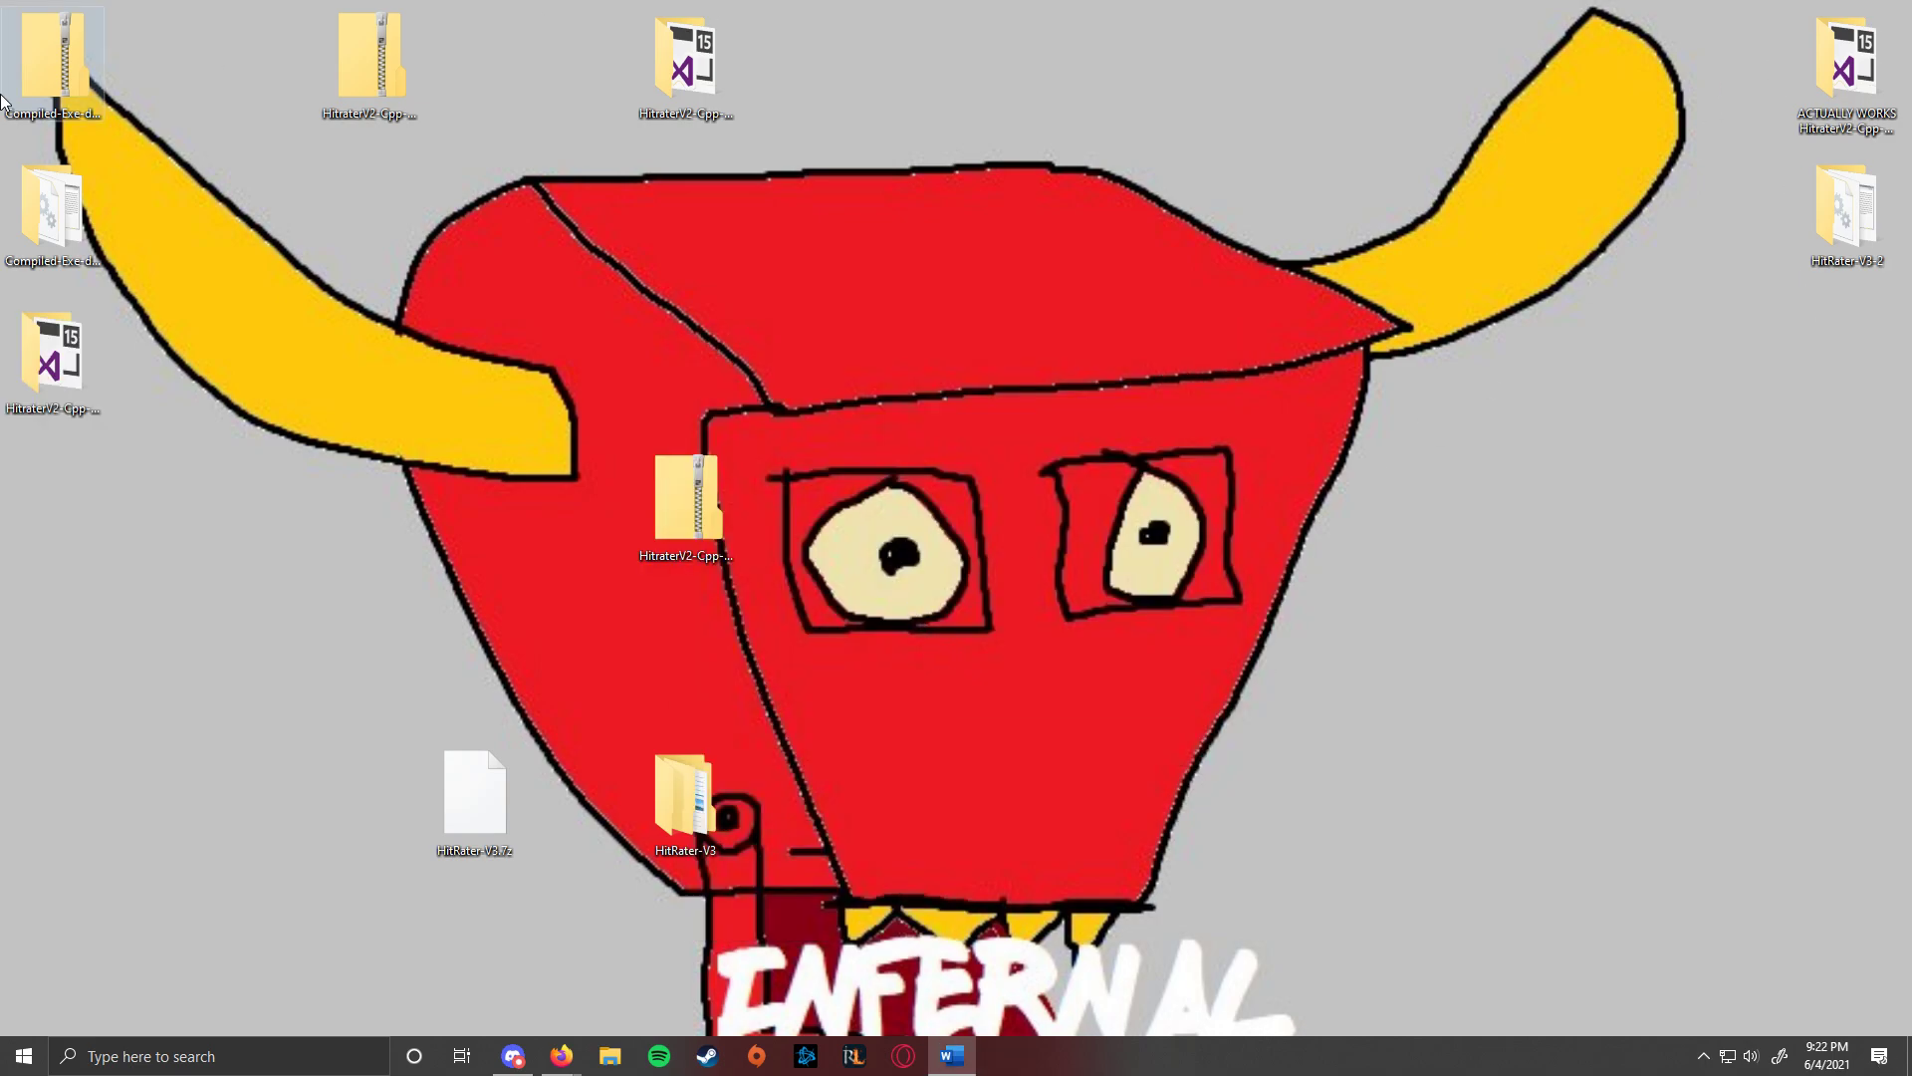
# Open the freshly extracted HitraterV2-Cpp-VS2017-002 folder and load HitraterV2.sln in Visual Studio.
pyautogui.moveTo(26, 361); pyautogui.dragTo(801, 518)
pyautogui.doubleClick(796, 510)
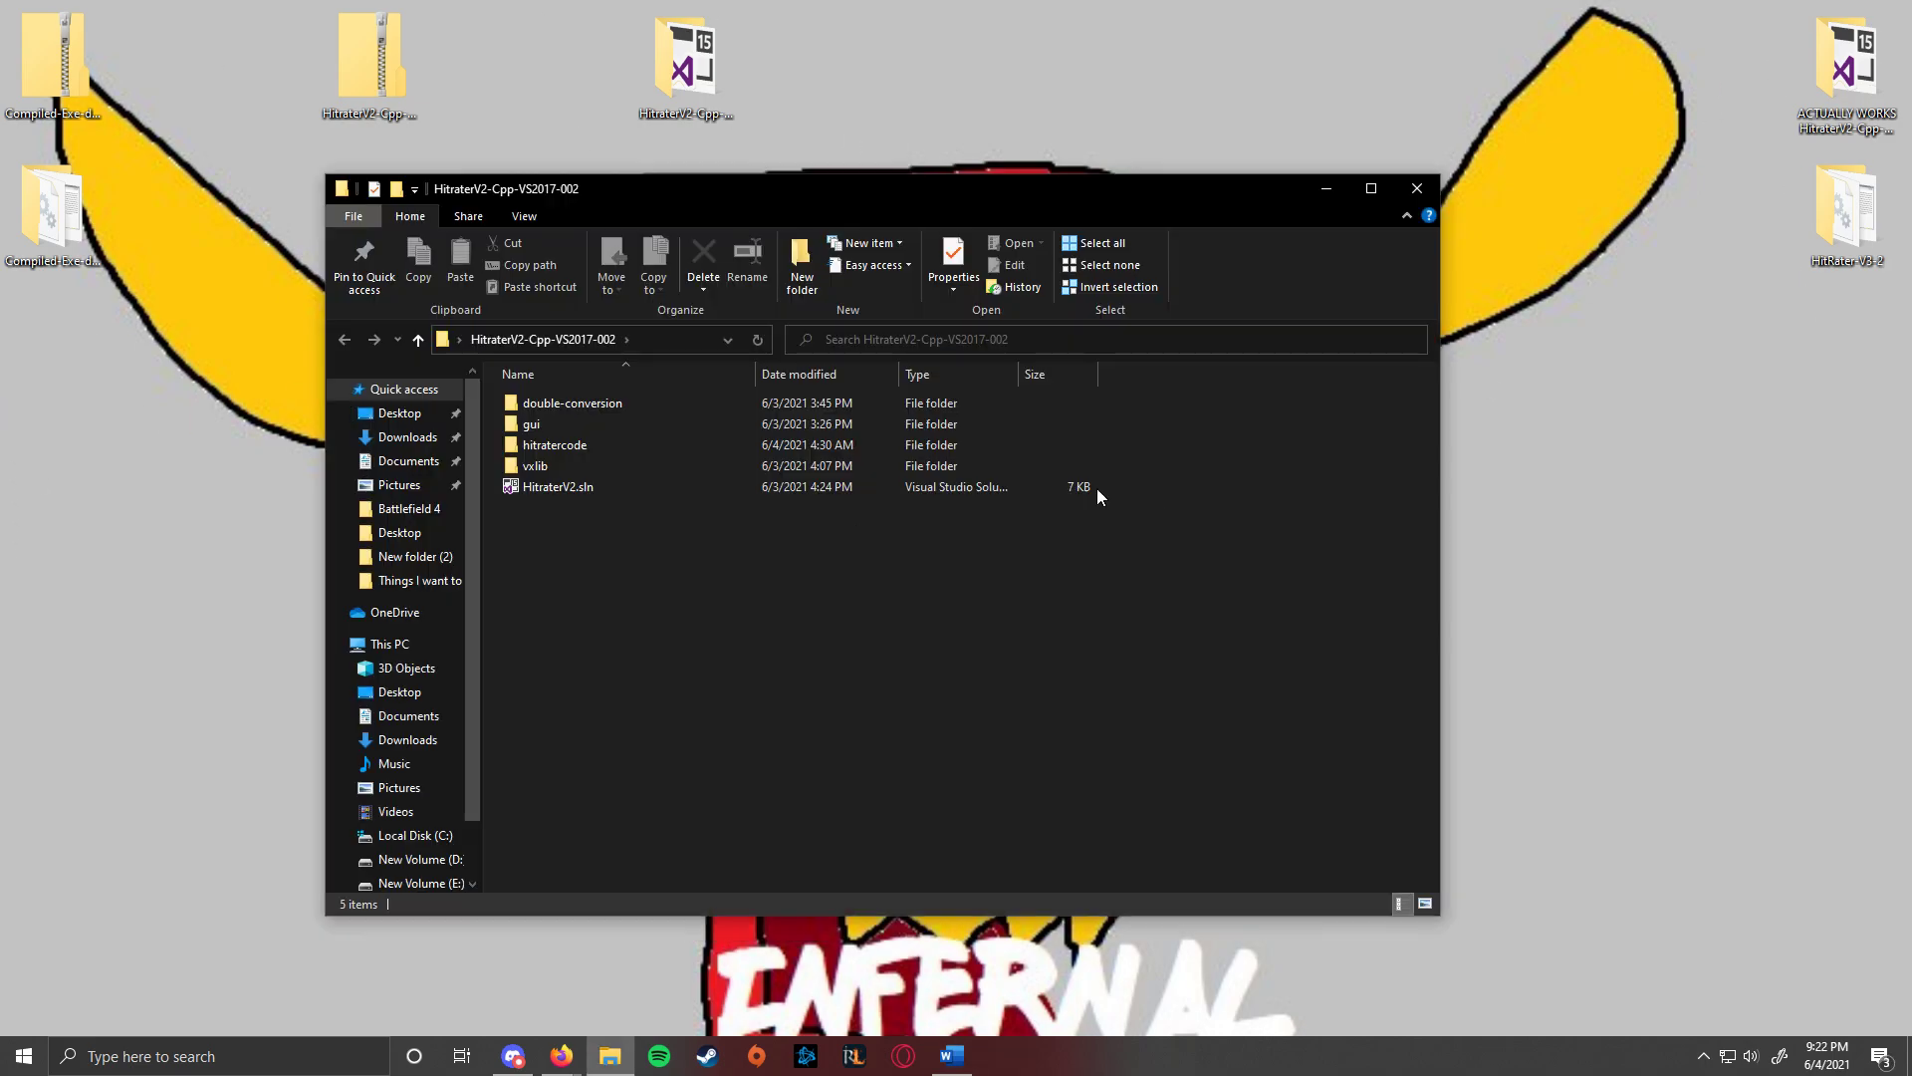
pyautogui.doubleClick(566, 488)
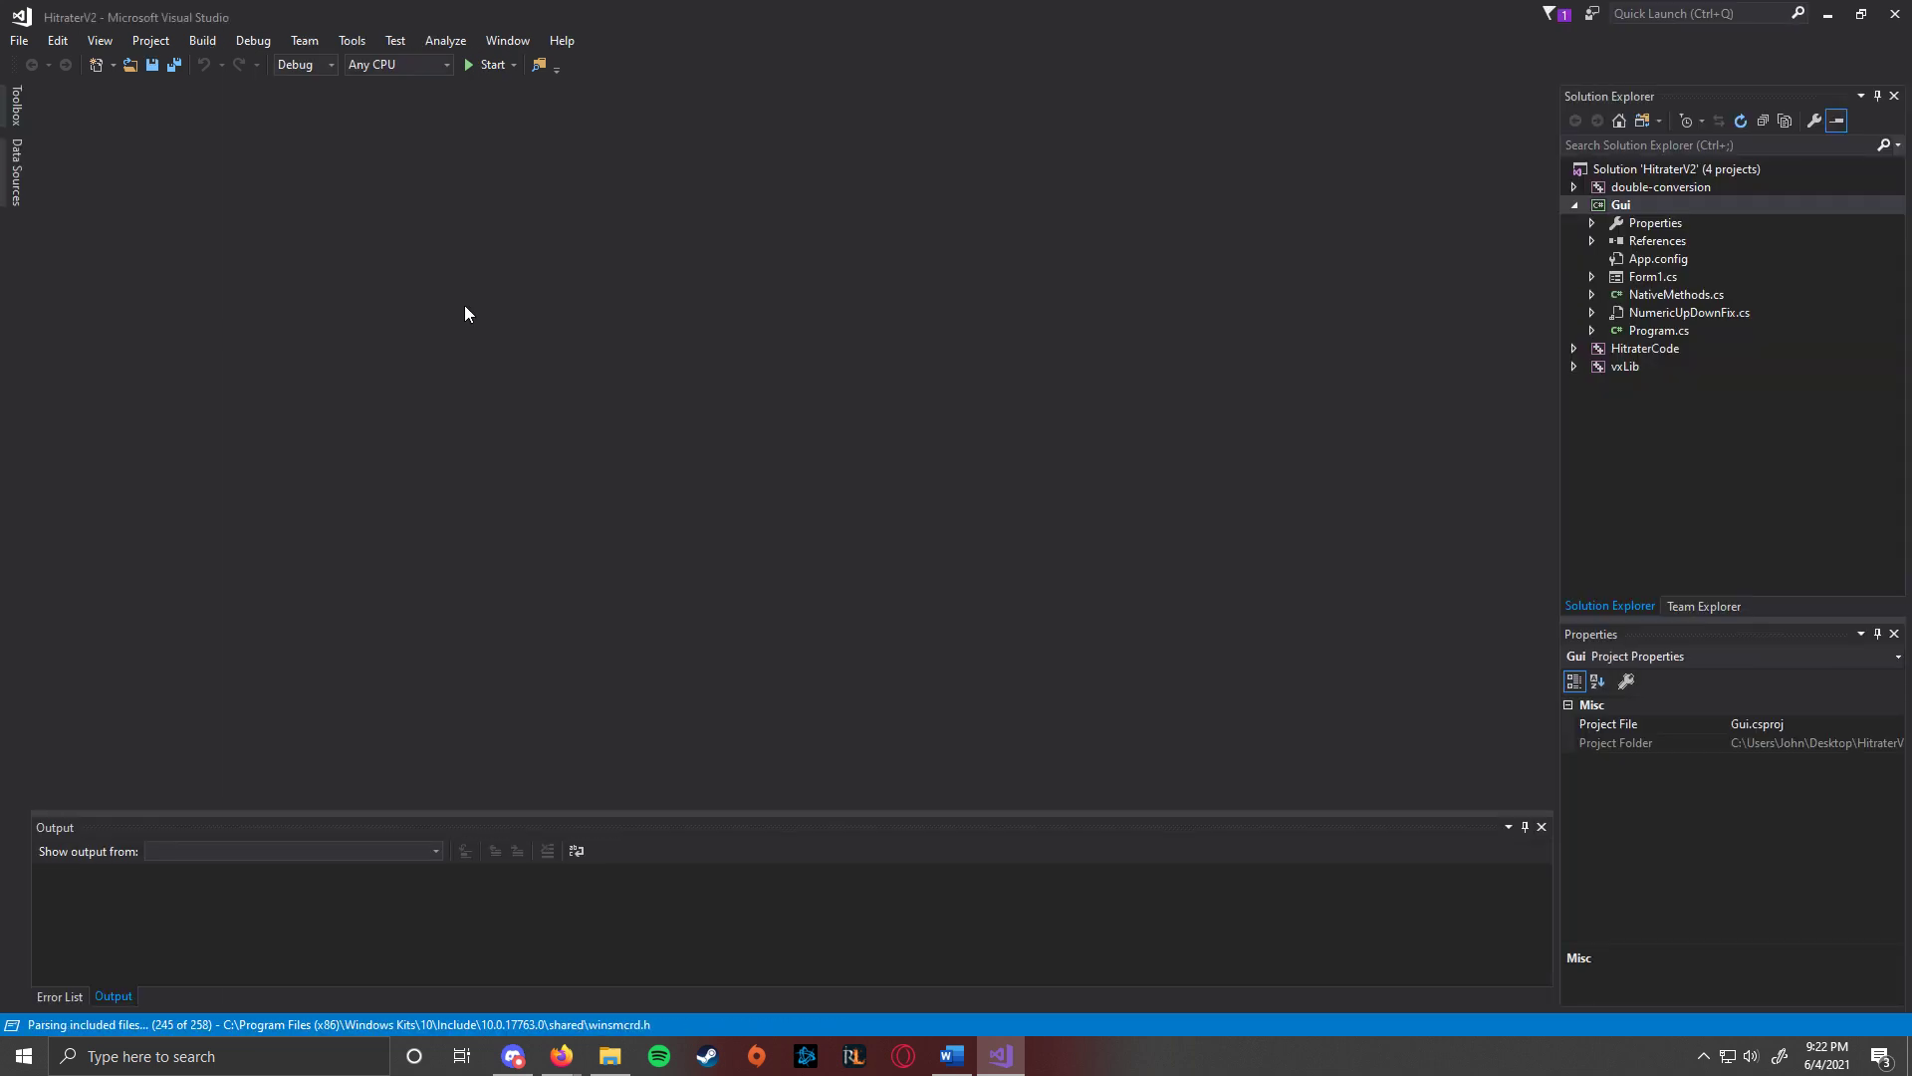
# Set the solution platform to x64 and, after trying Release, choose the Debug configuration.
pyautogui.click(447, 63)
pyautogui.click(413, 103)
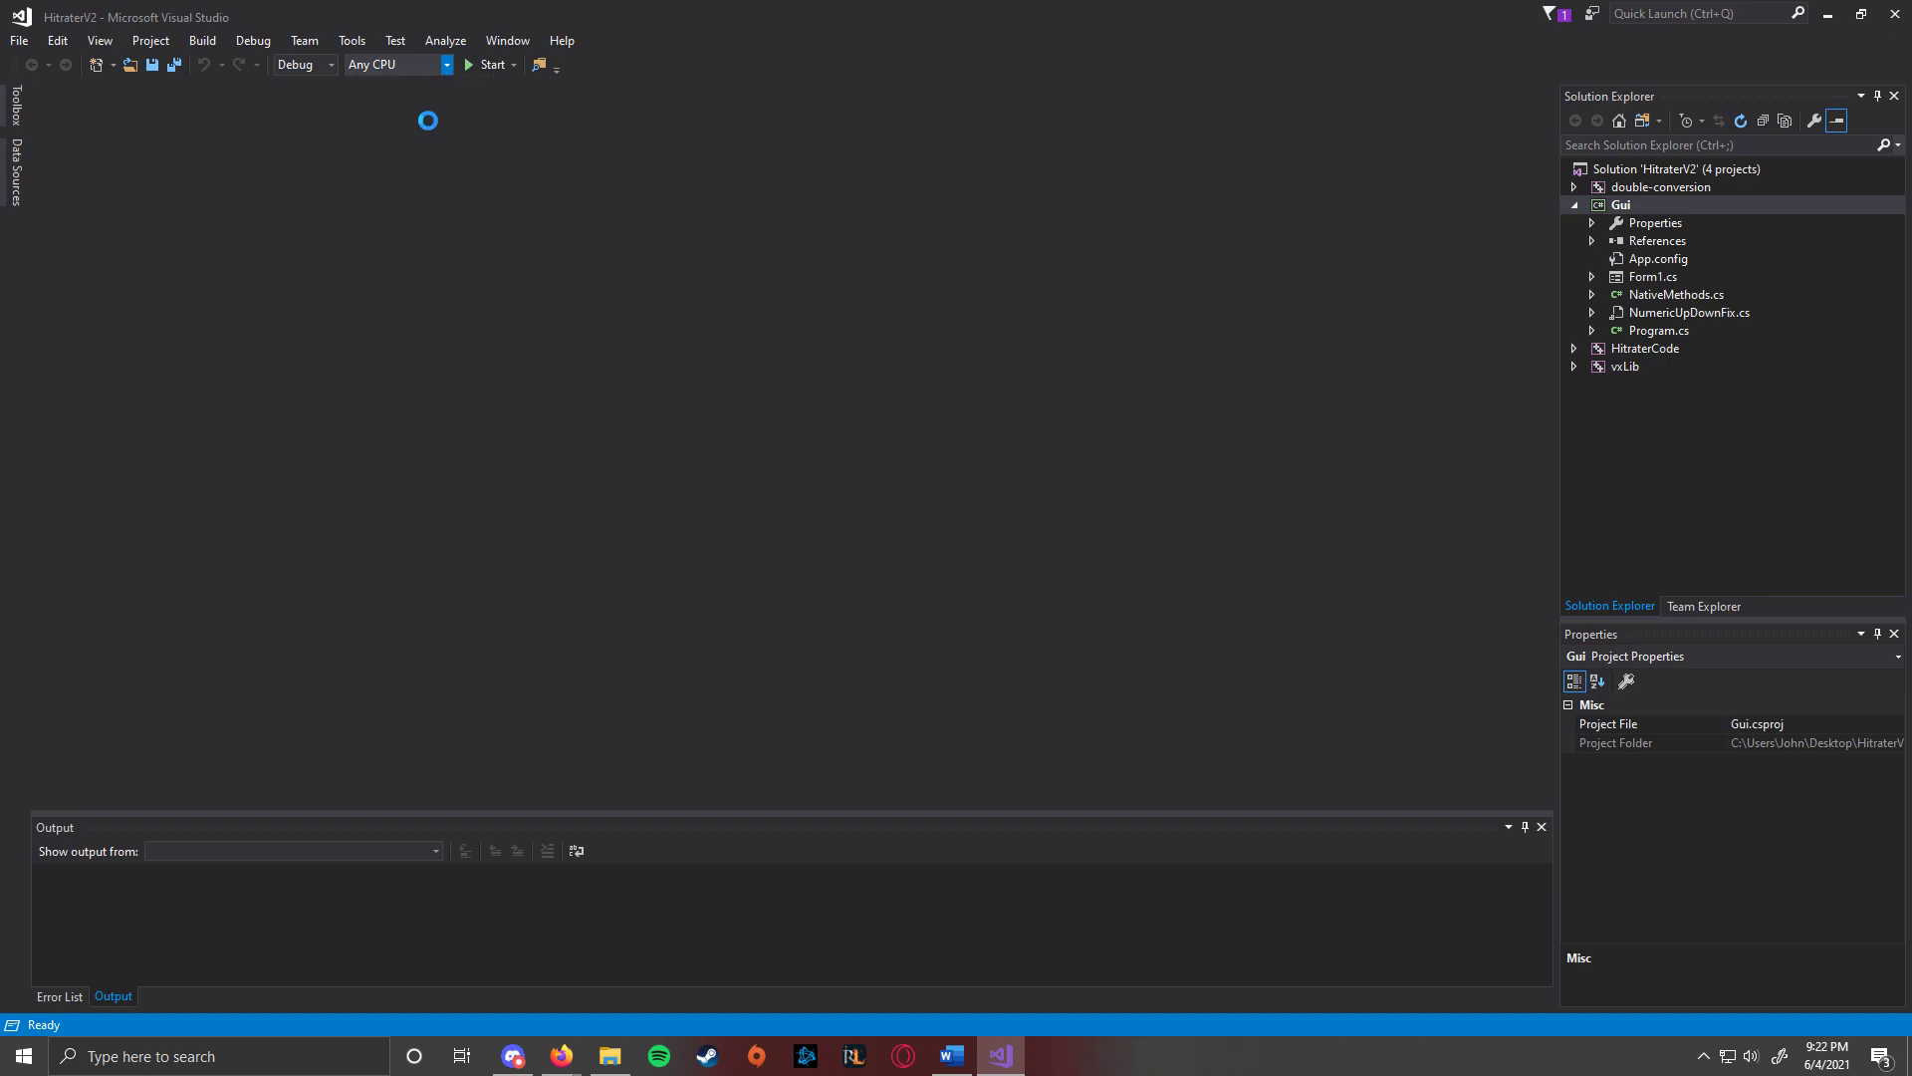
pyautogui.click(331, 63)
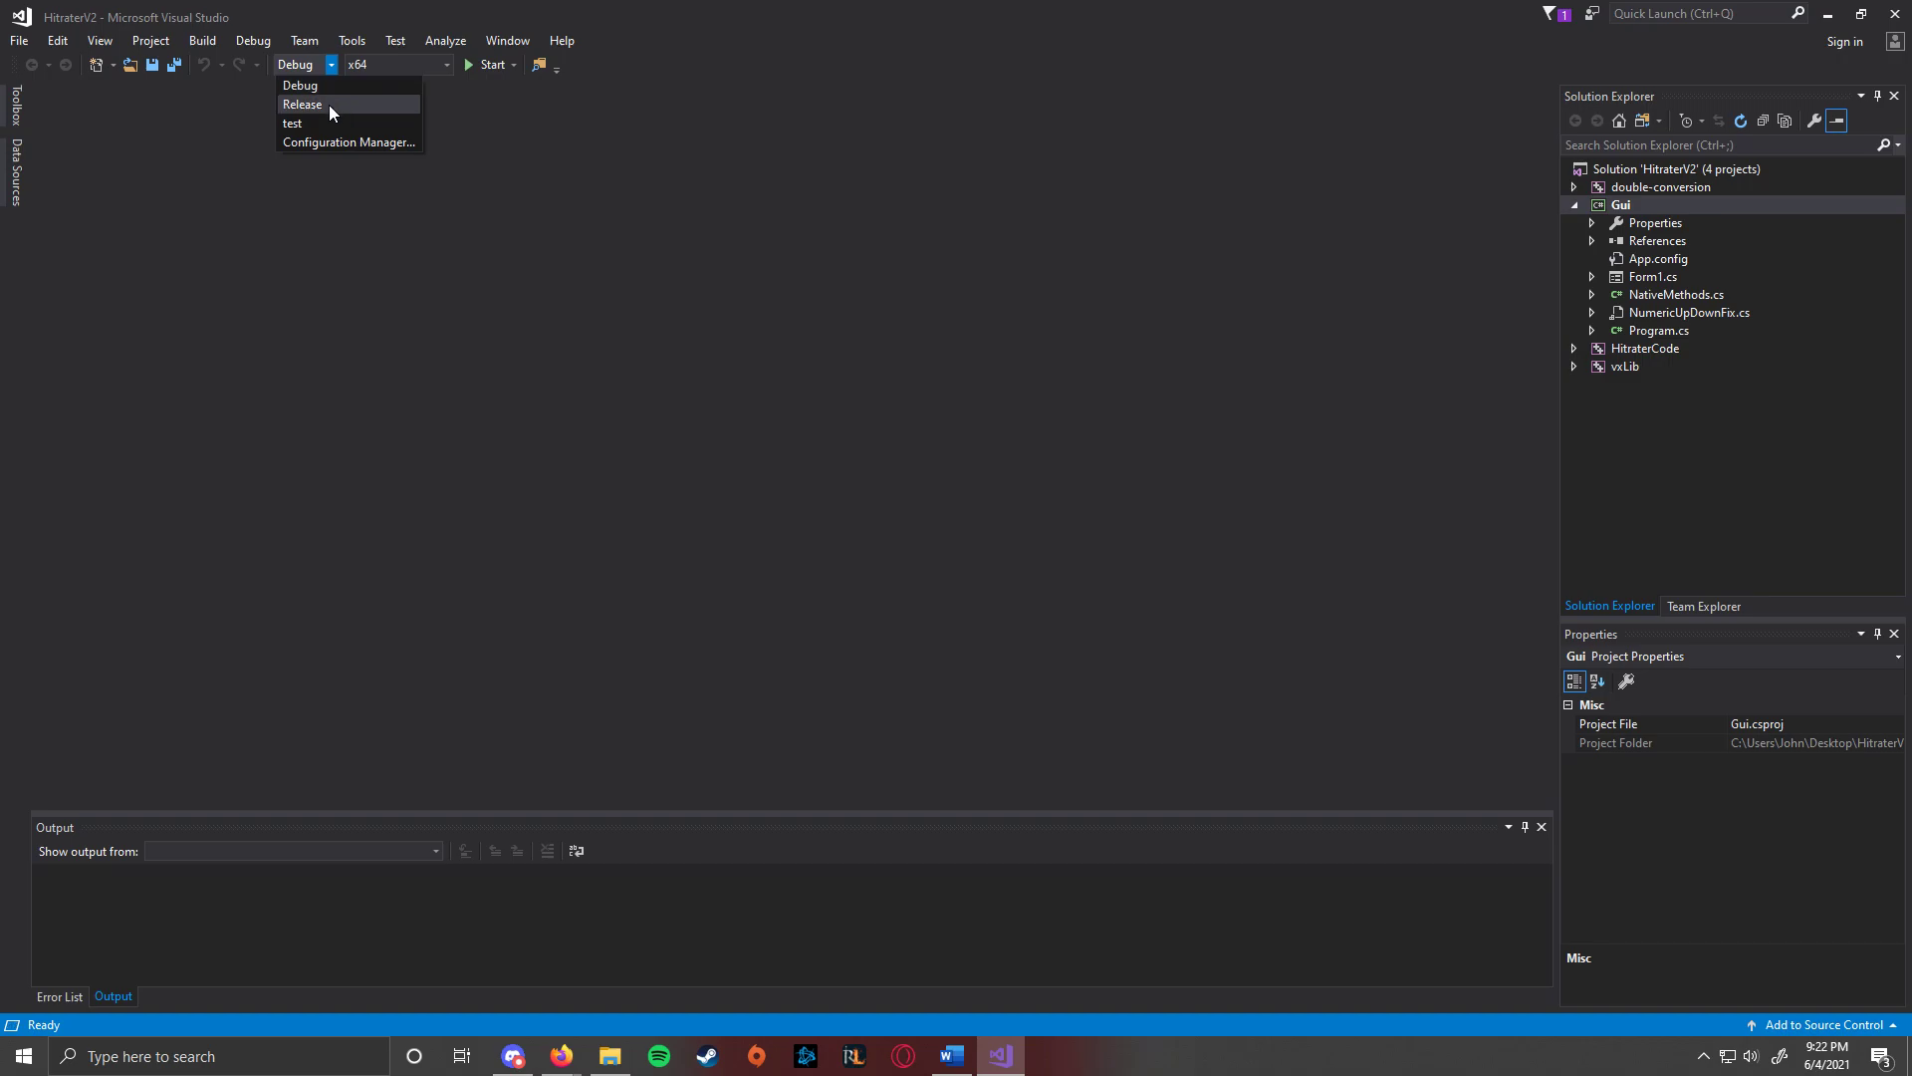
pyautogui.click(328, 105)
pyautogui.click(332, 63)
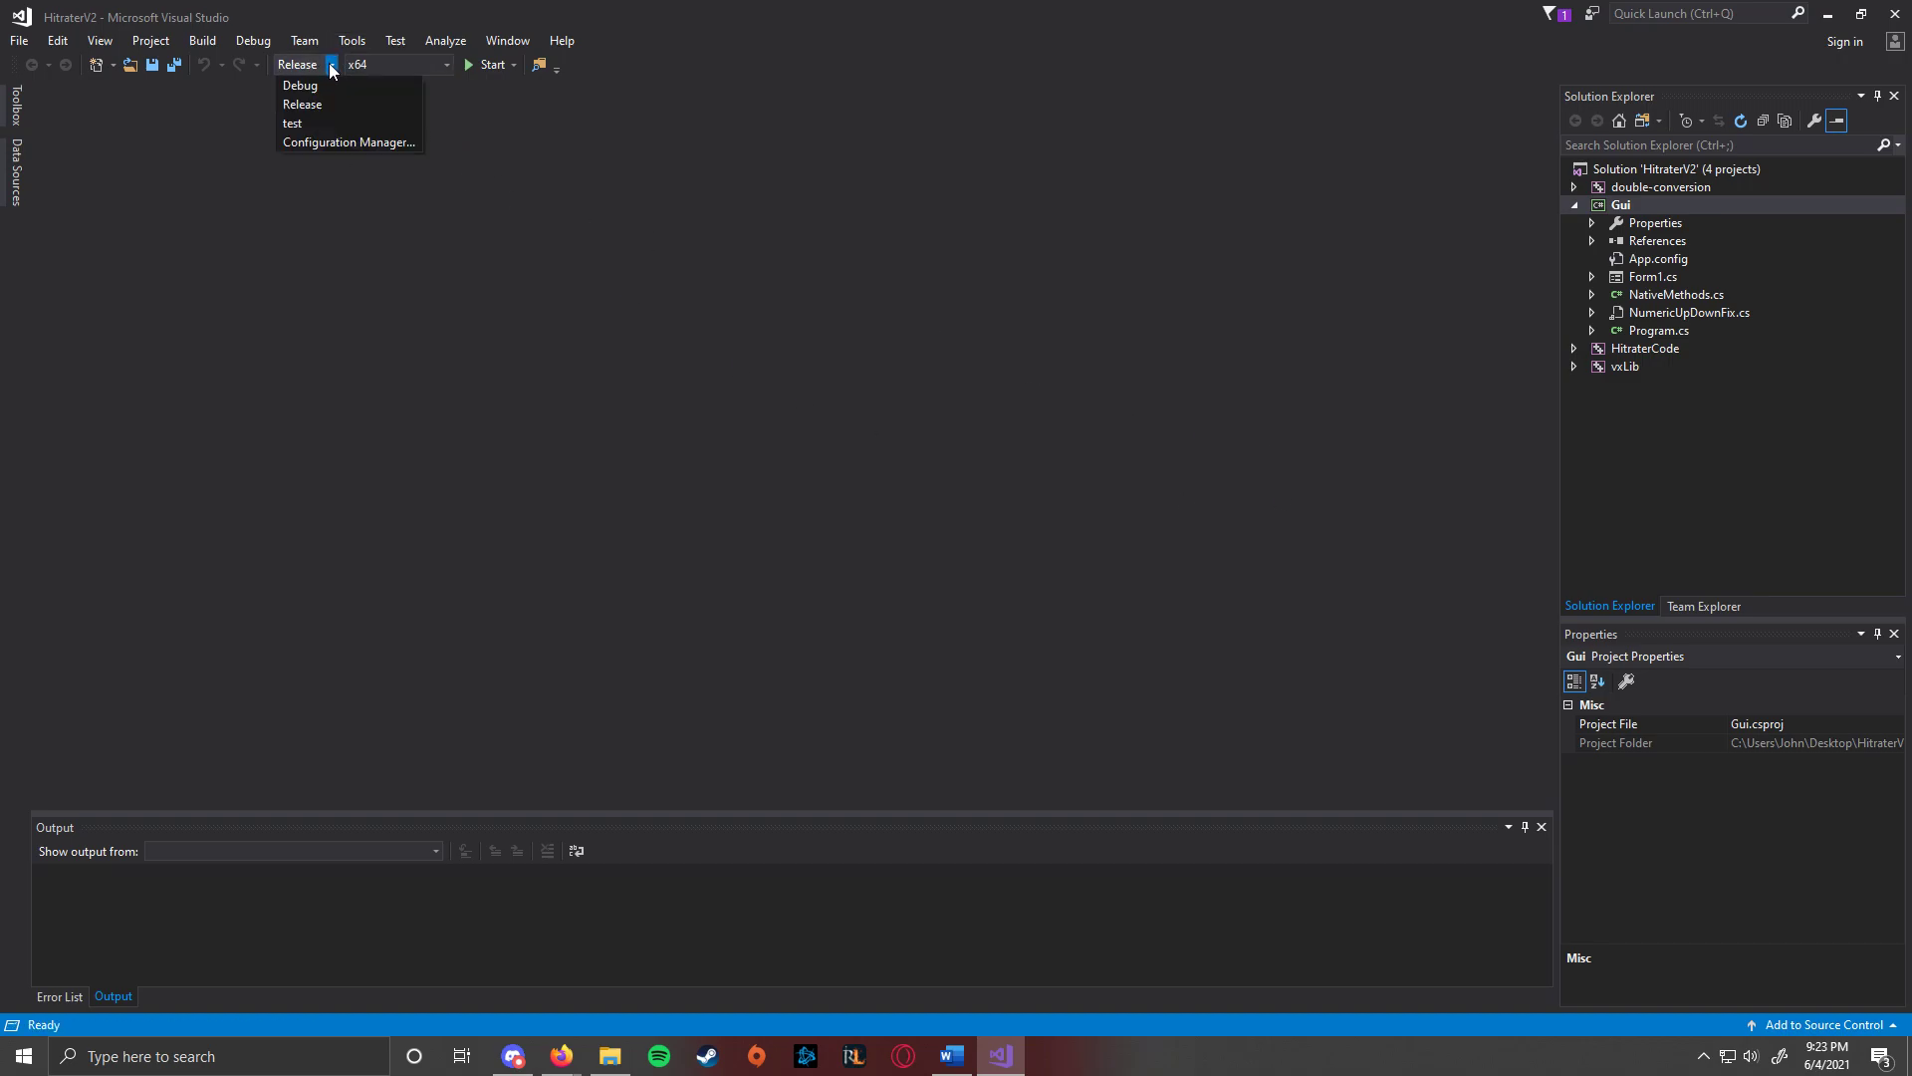
pyautogui.click(309, 88)
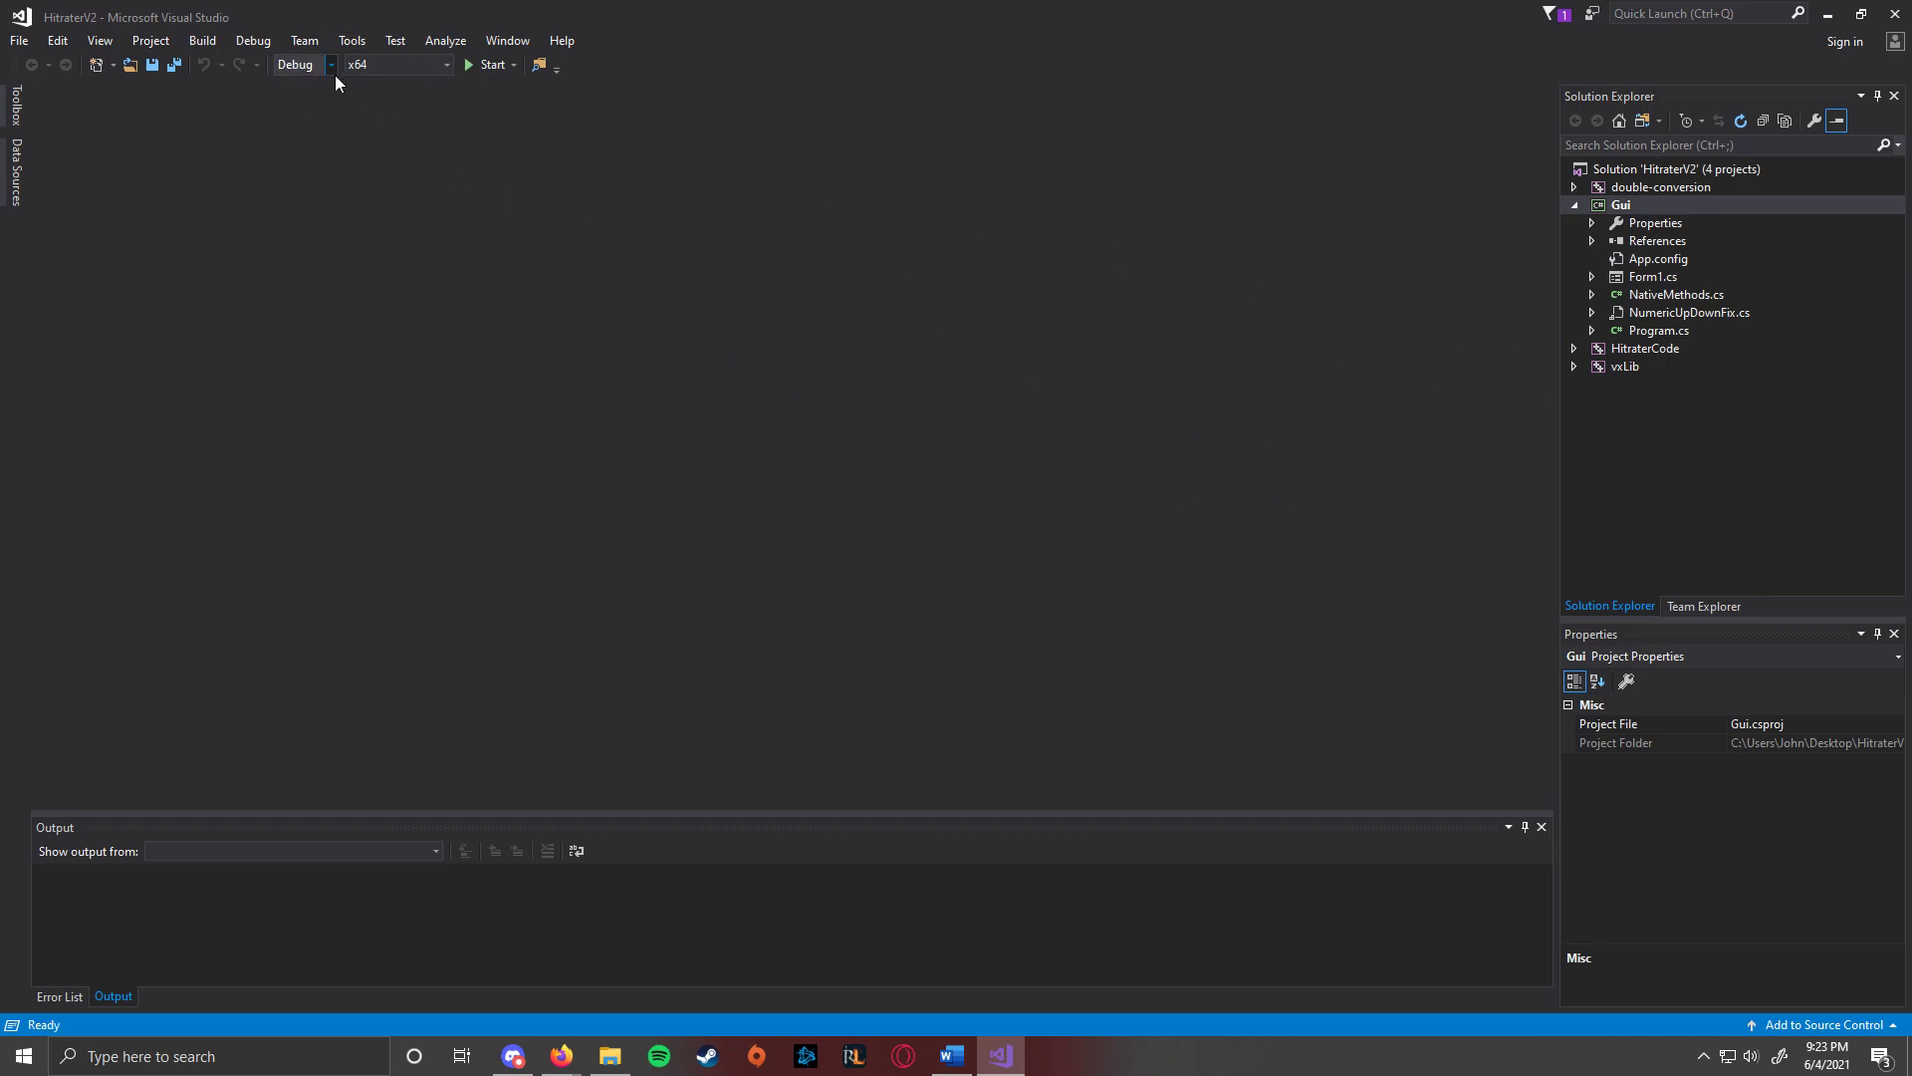
# Open the HitraterCode project properties and bring up the C/C++ Additional Include Directories for editing.
pyautogui.rightClick(1609, 352)
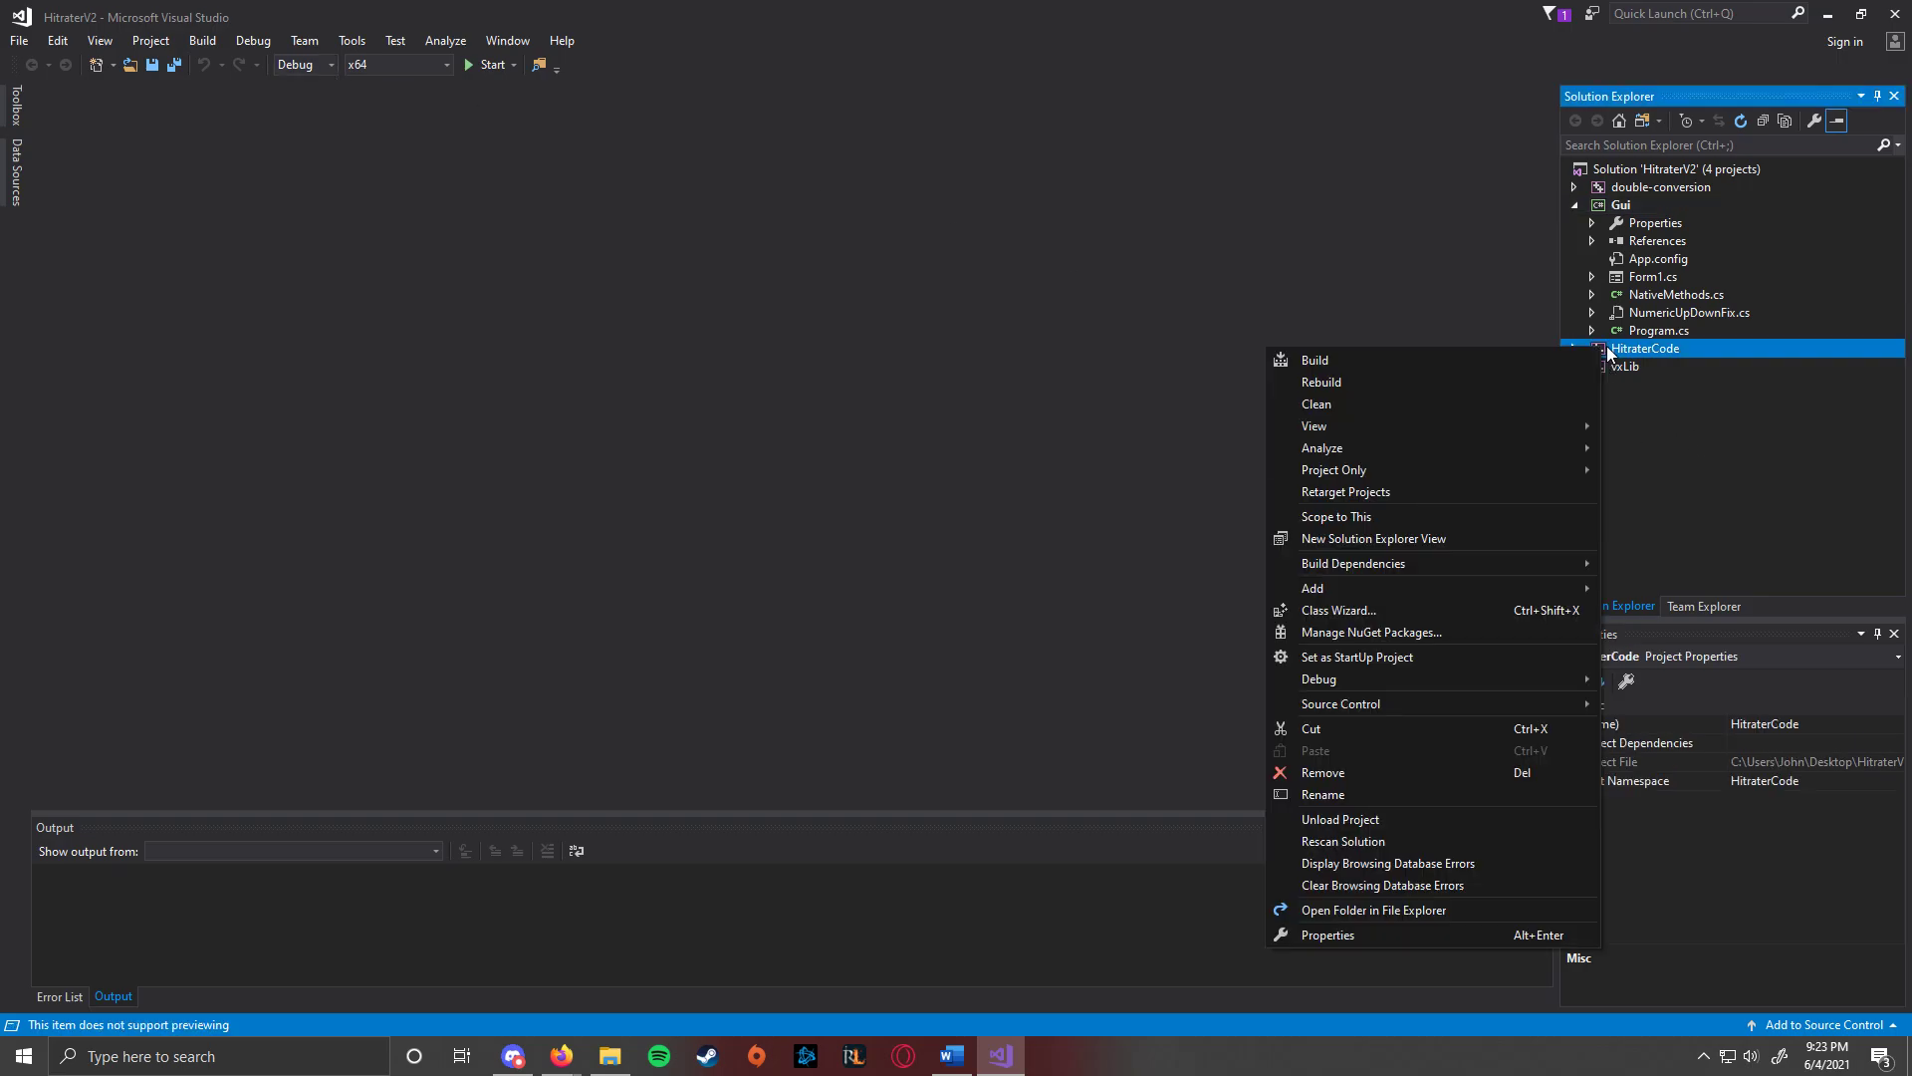
pyautogui.click(1426, 936)
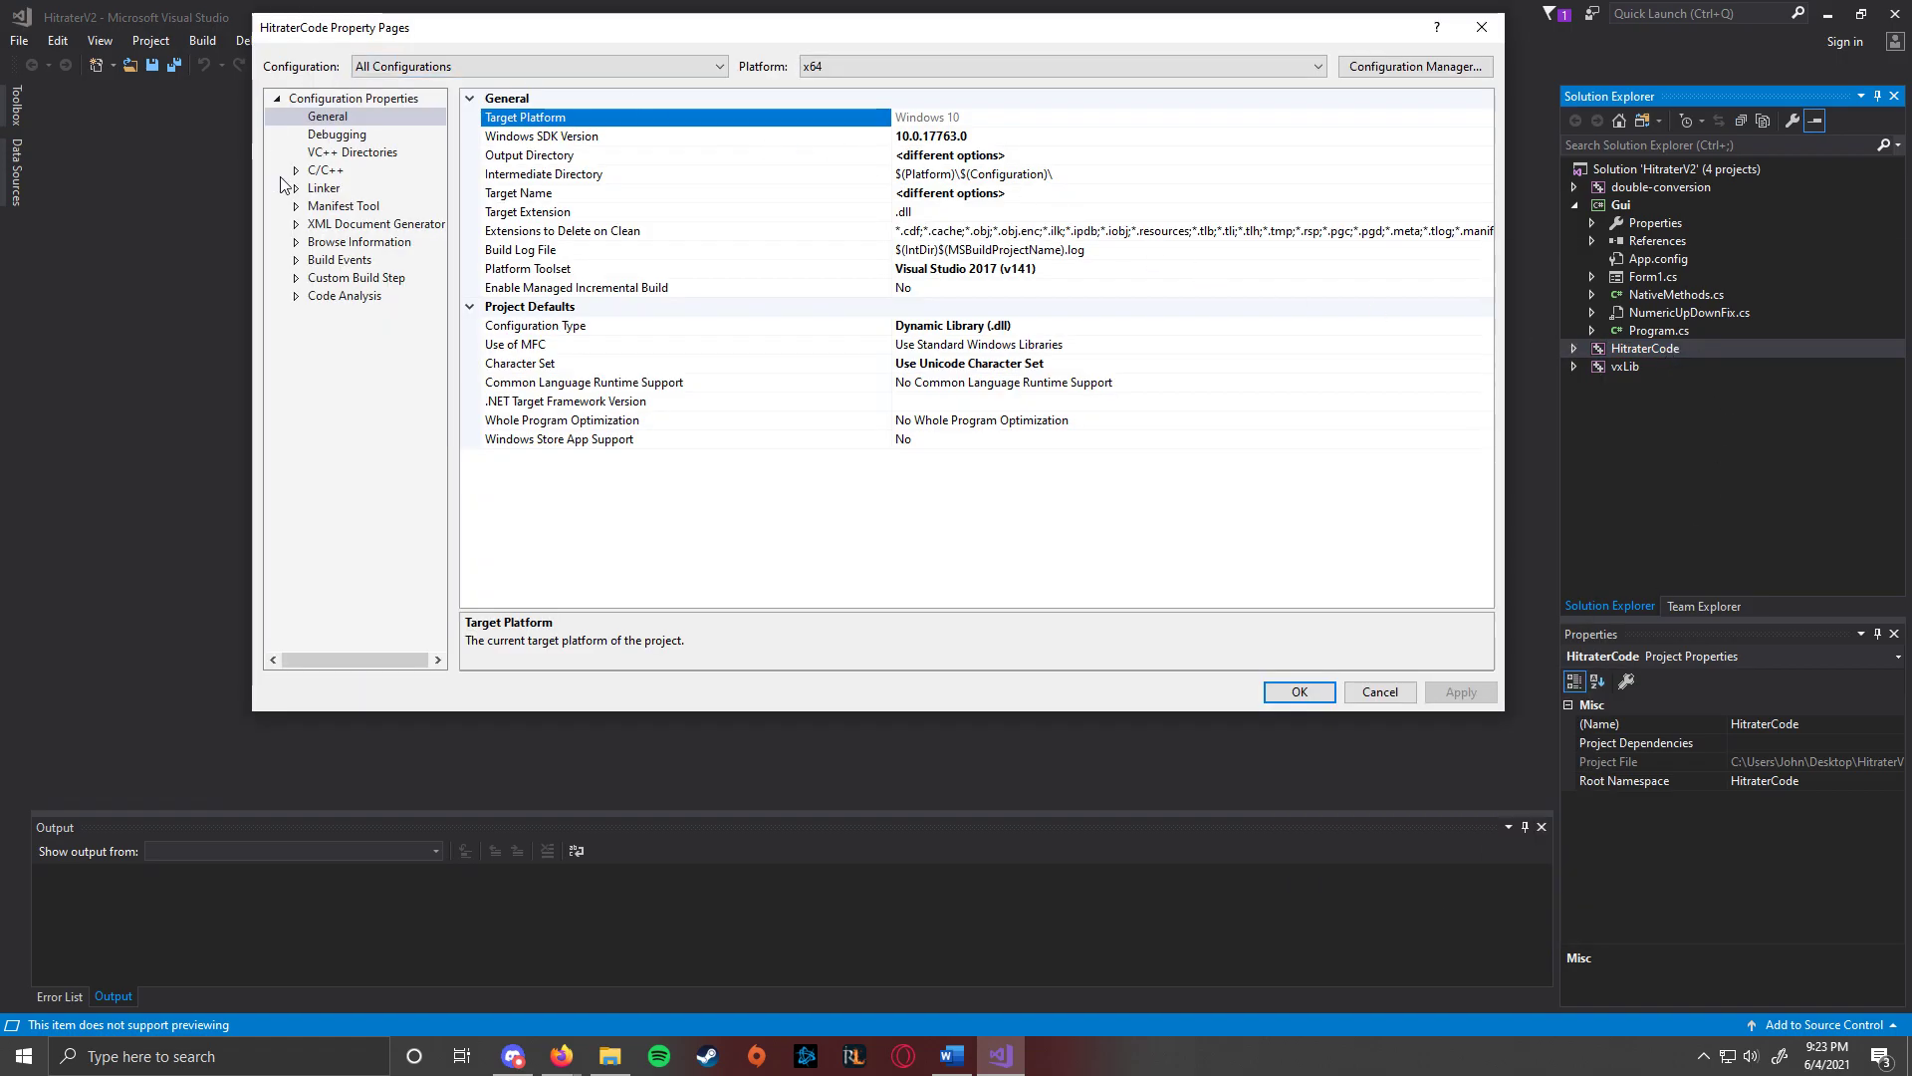
pyautogui.click(295, 171)
pyautogui.click(356, 189)
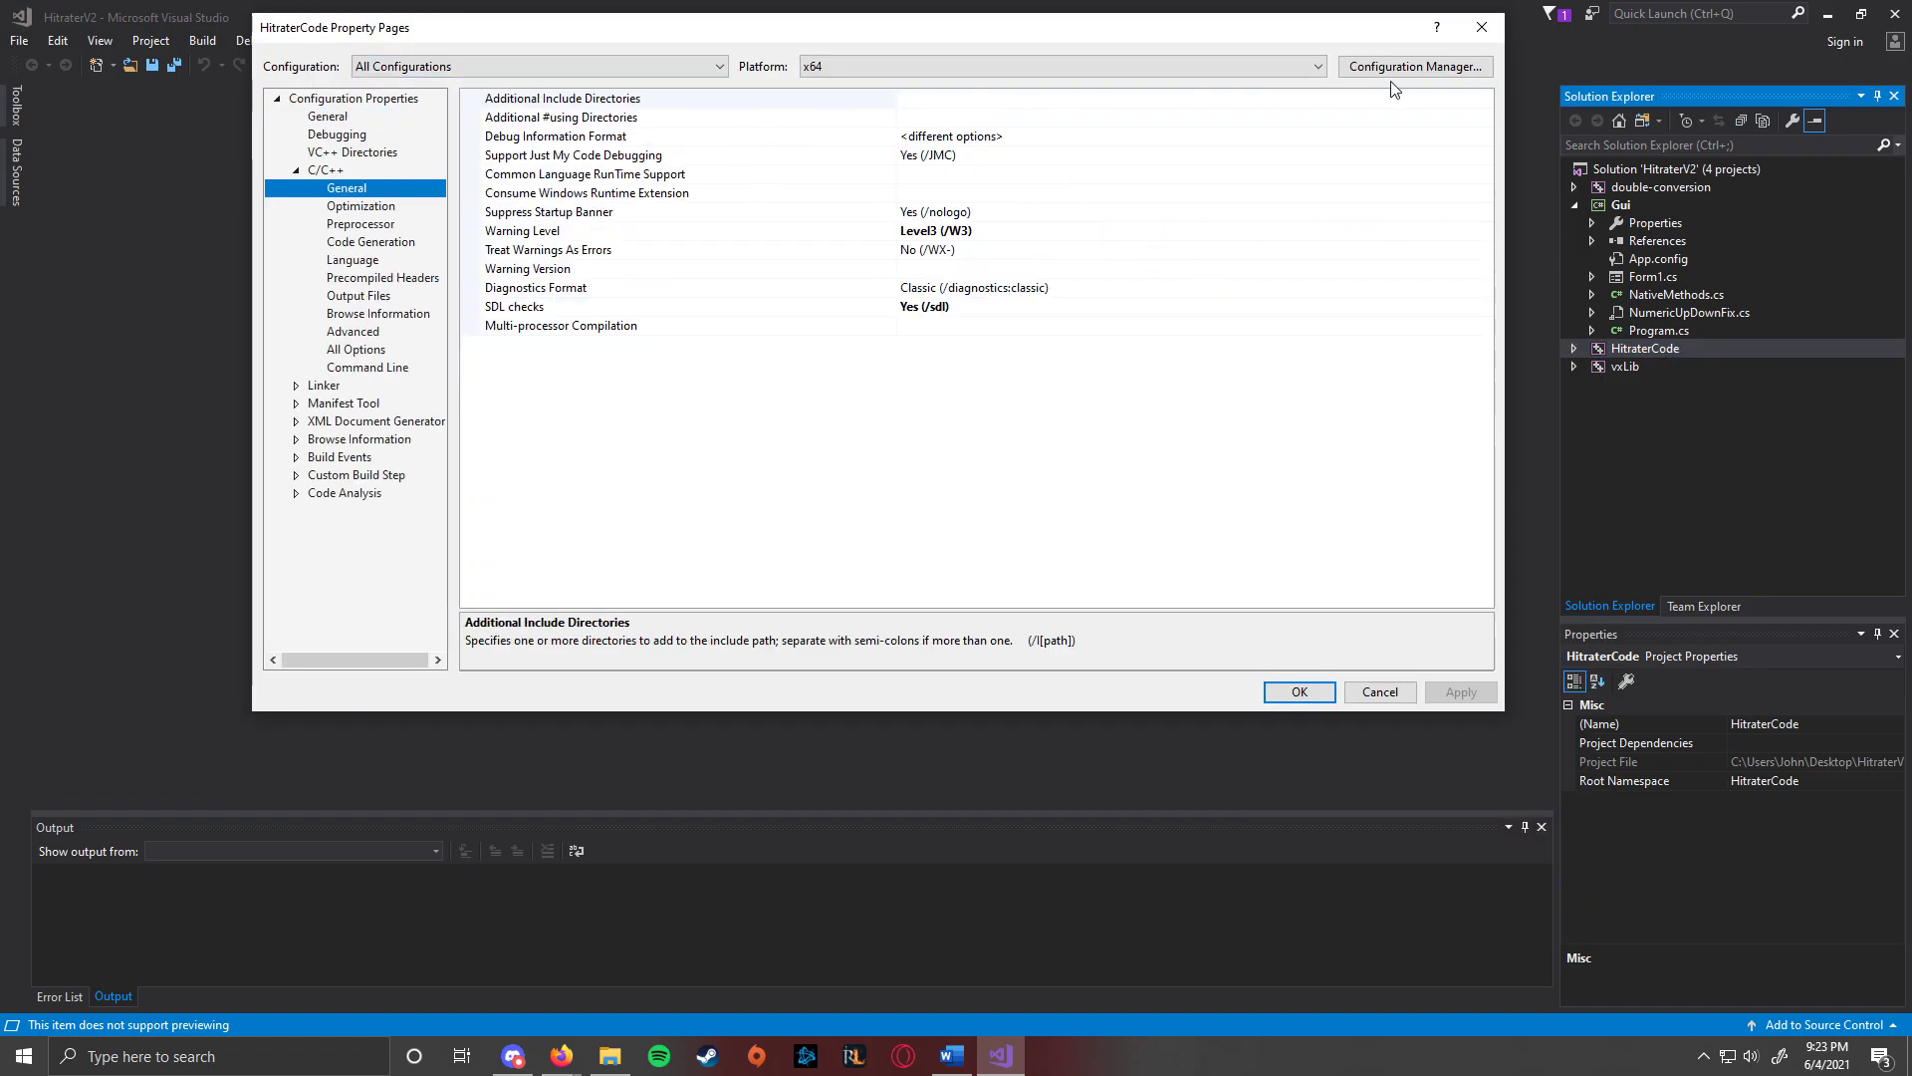
pyautogui.click(1354, 101)
pyautogui.click(1344, 101)
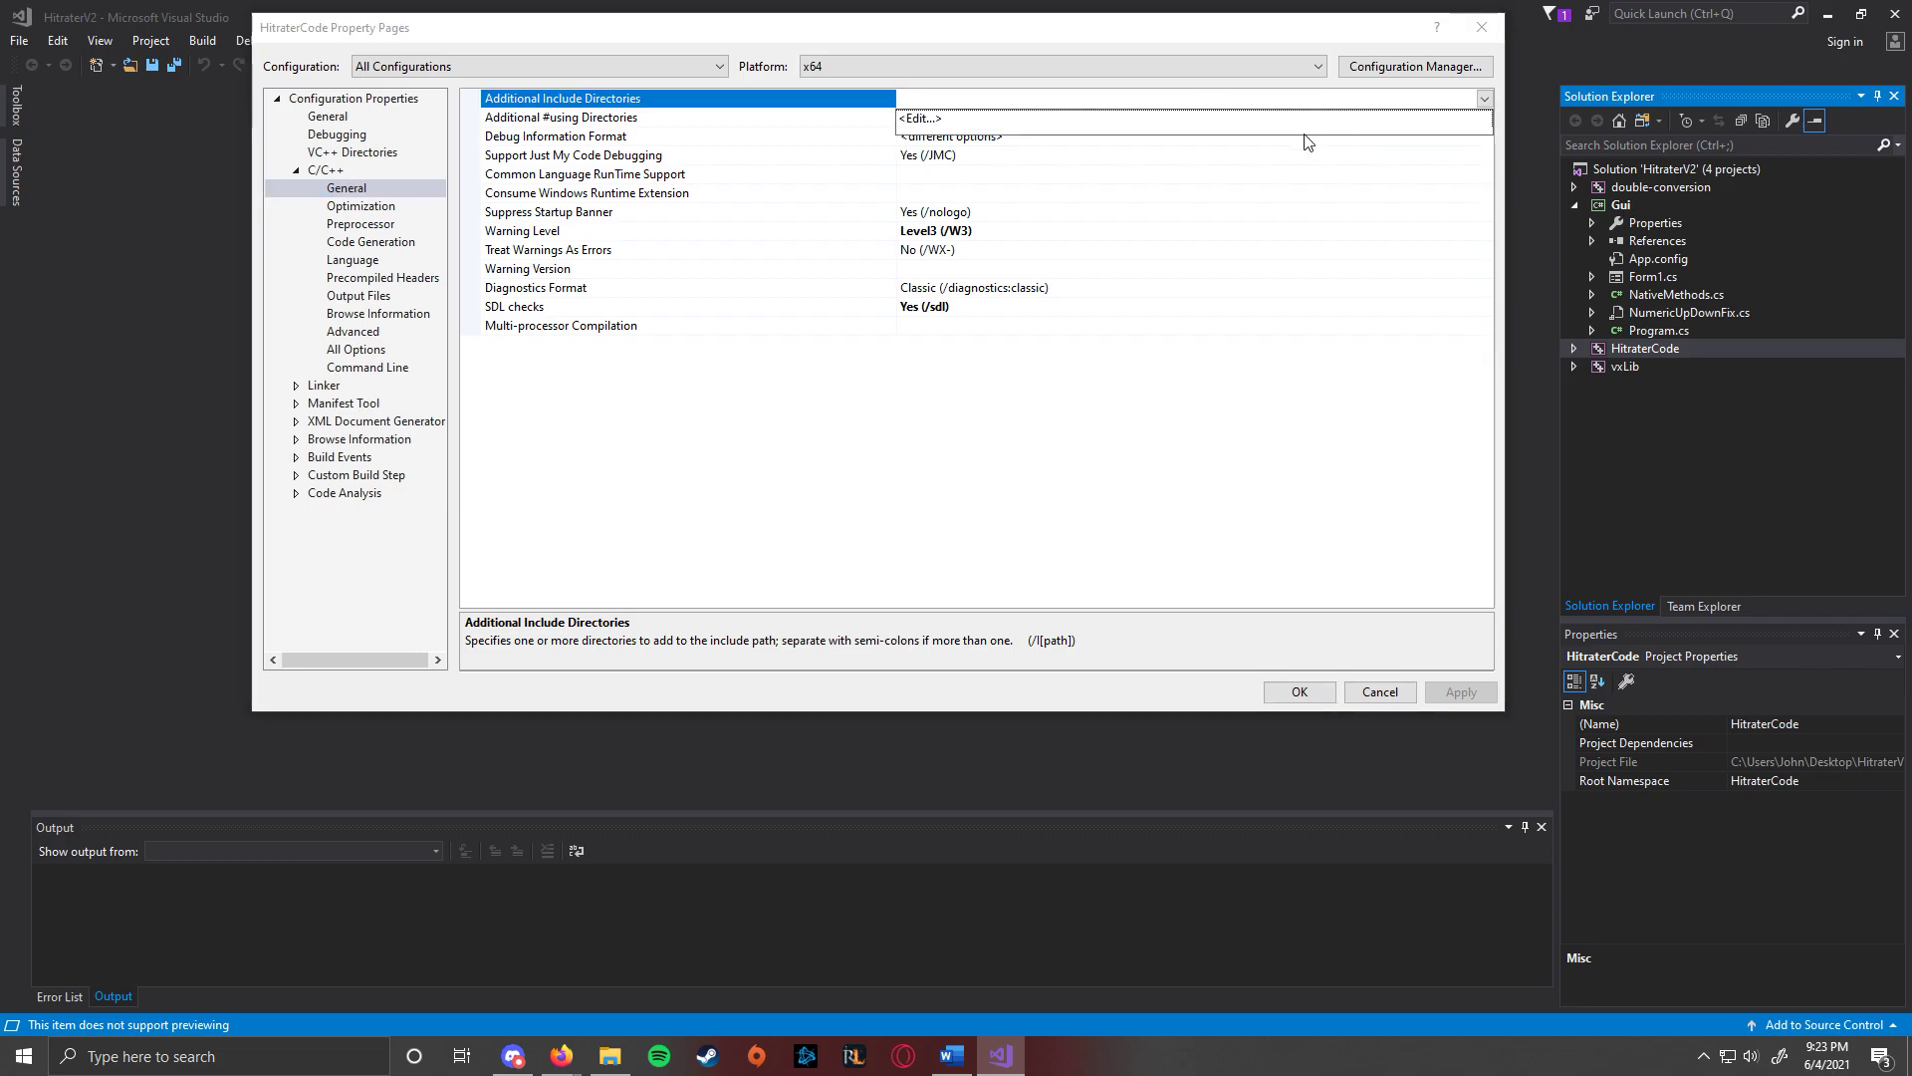
pyautogui.click(926, 119)
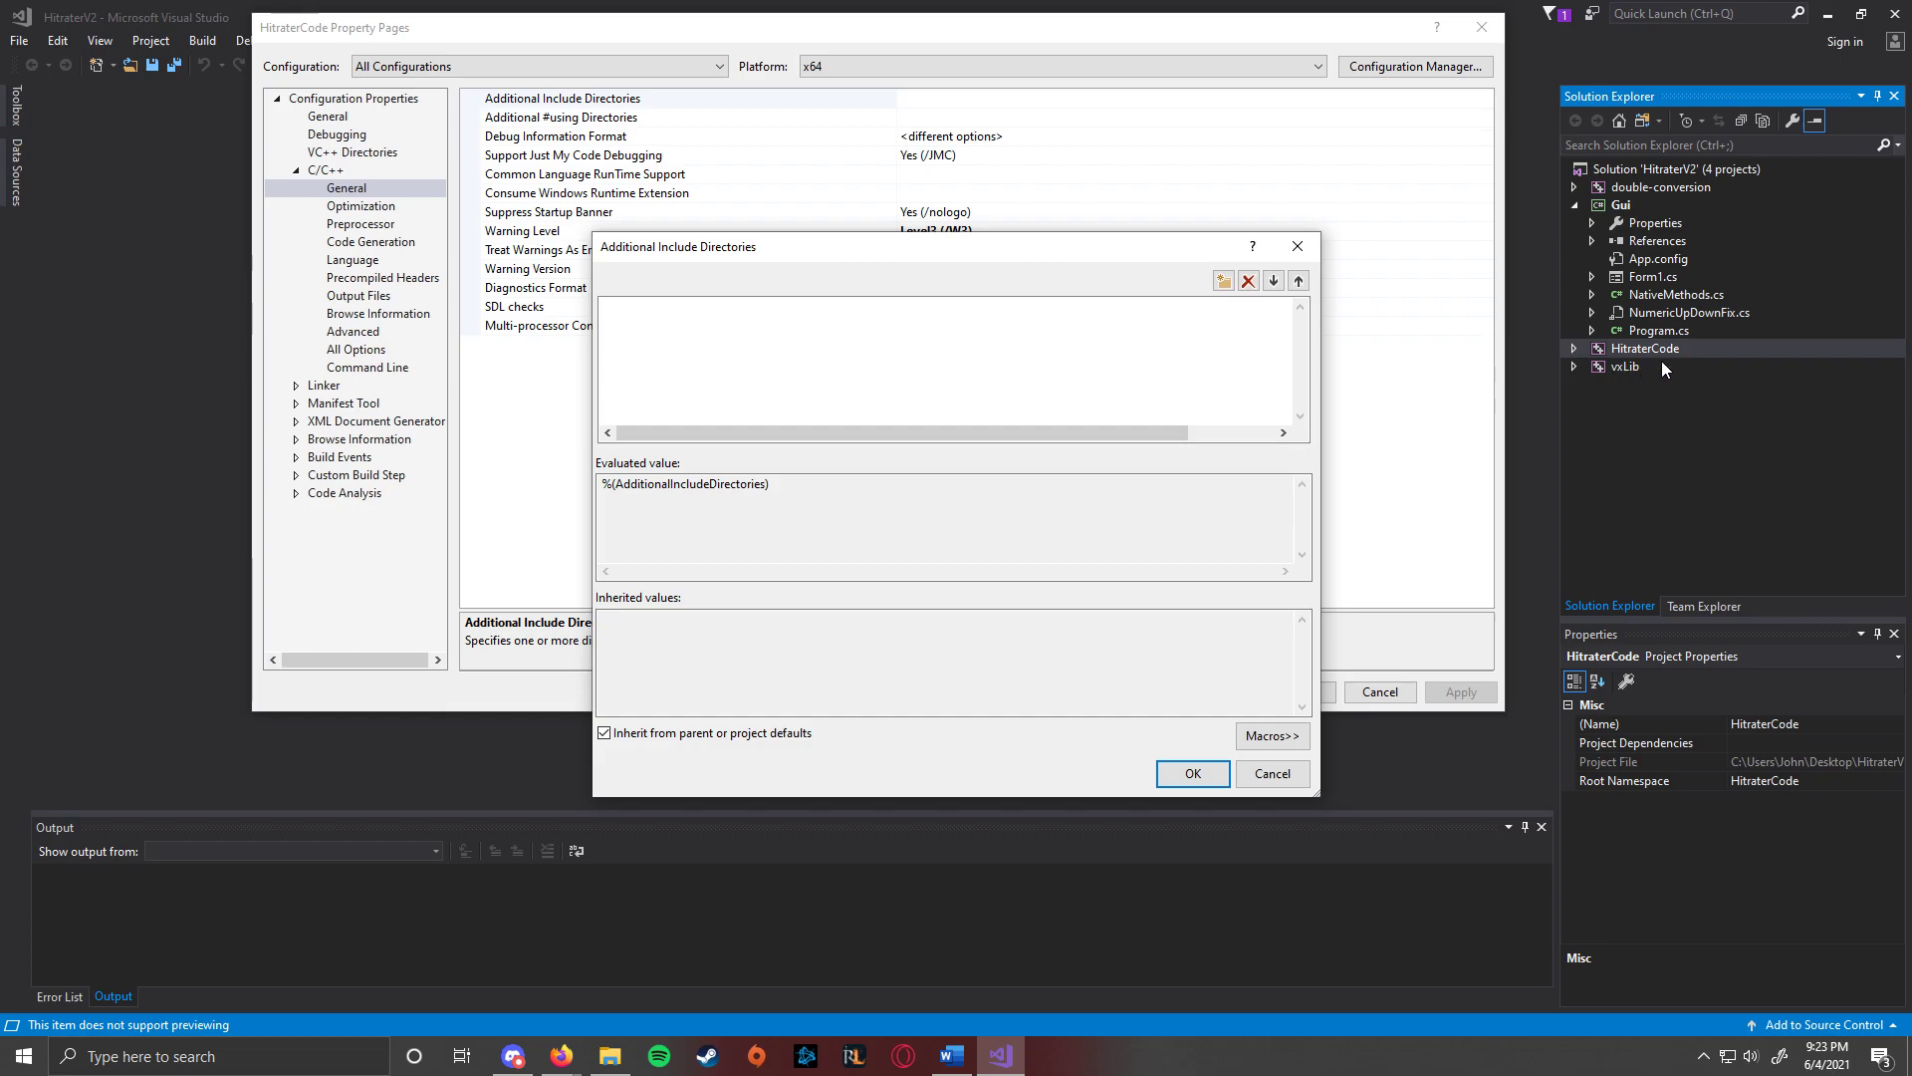
# Add the vxlib\include folder of HitraterV2-Cpp-VS2017-002 to HitraterCode's Additional Include Directories and apply the project properties.
pyautogui.click(1223, 280)
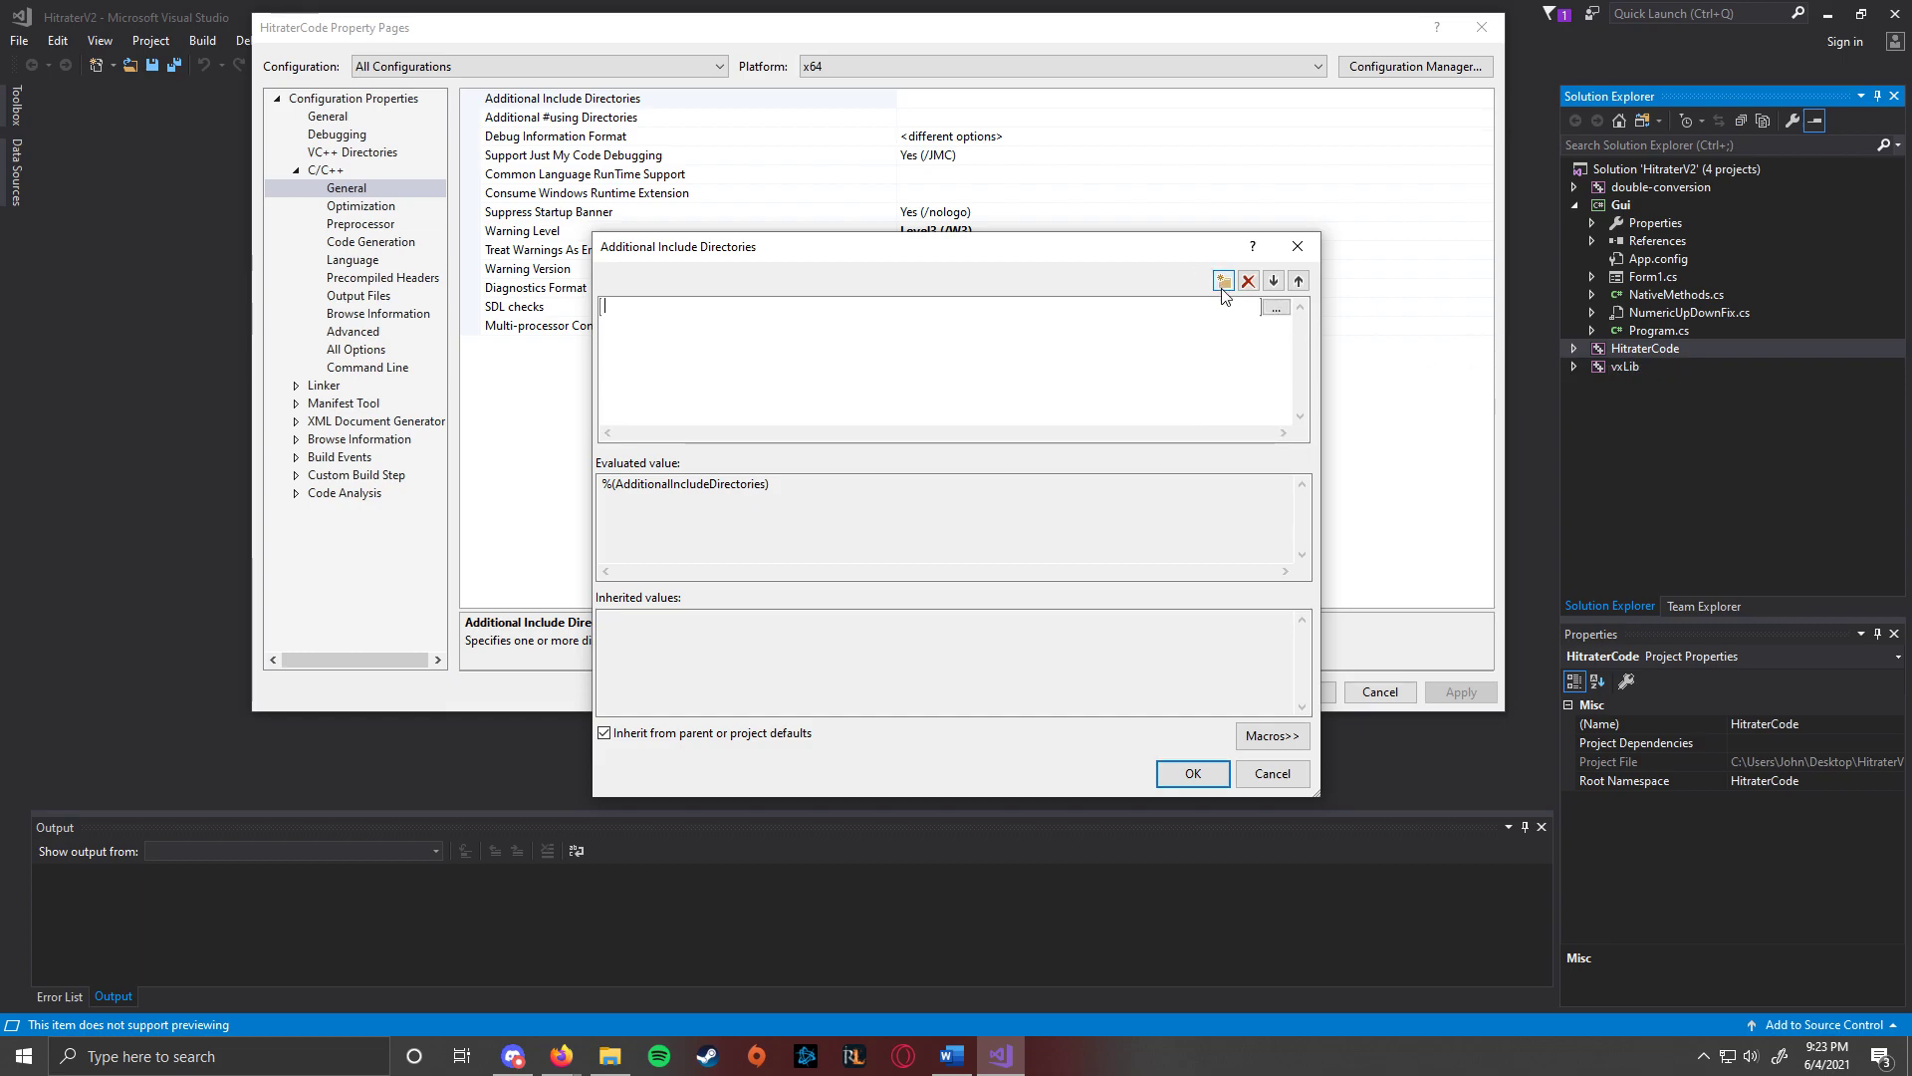
pyautogui.click(1280, 308)
pyautogui.click(673, 464)
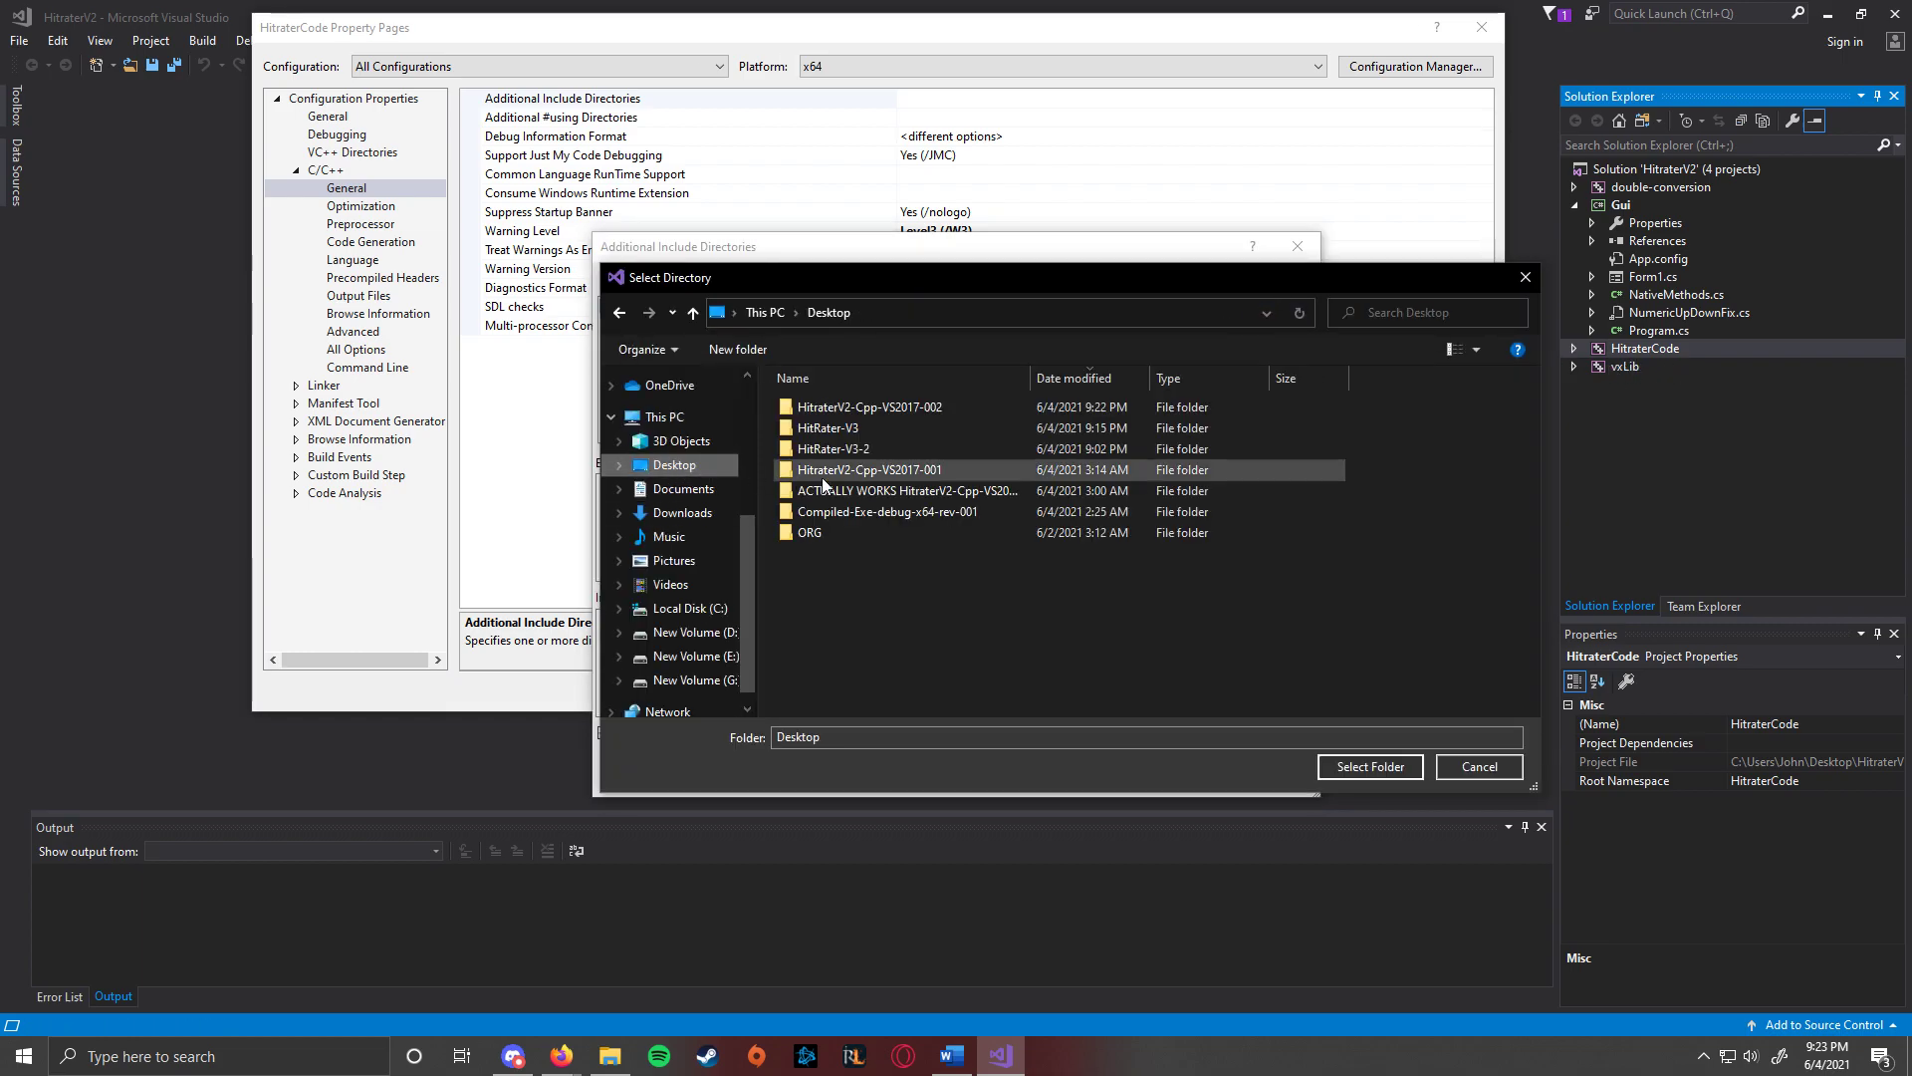
pyautogui.doubleClick(936, 406)
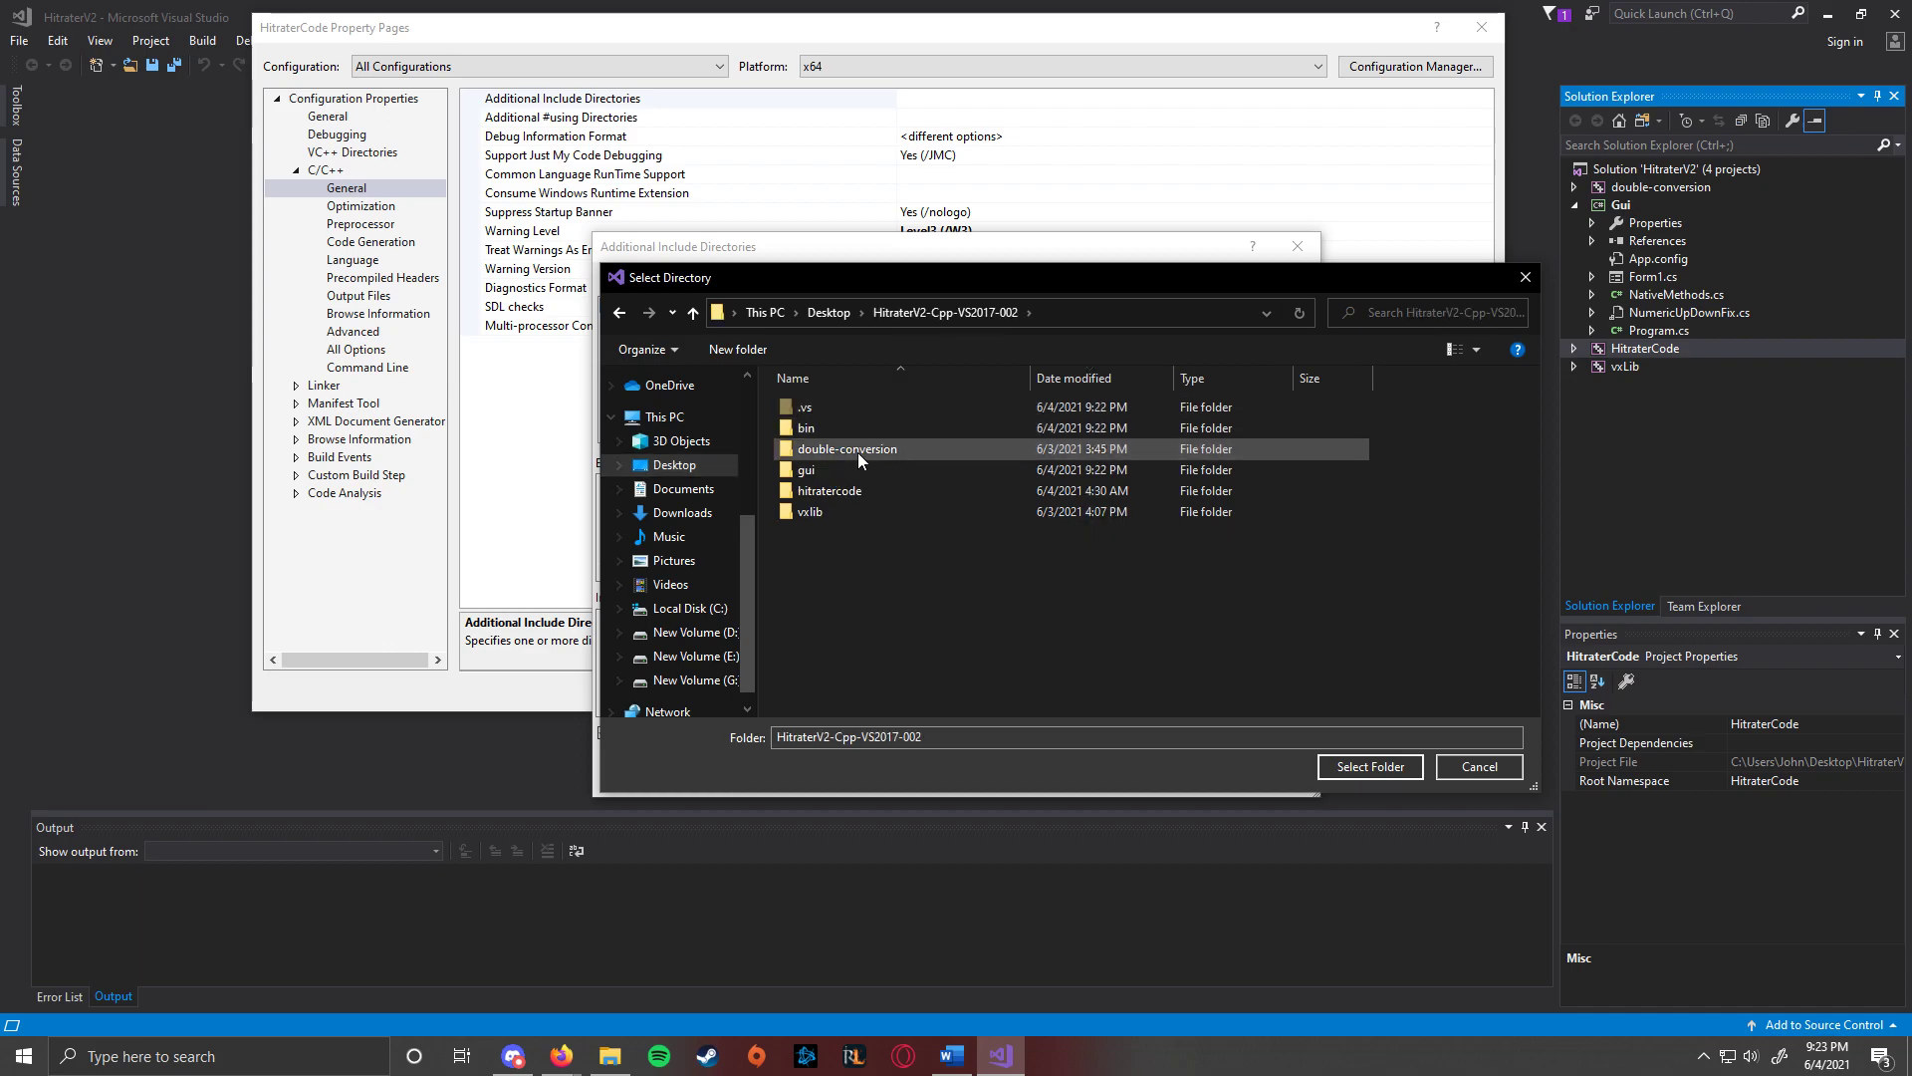
pyautogui.click(830, 512)
pyautogui.doubleClick(831, 512)
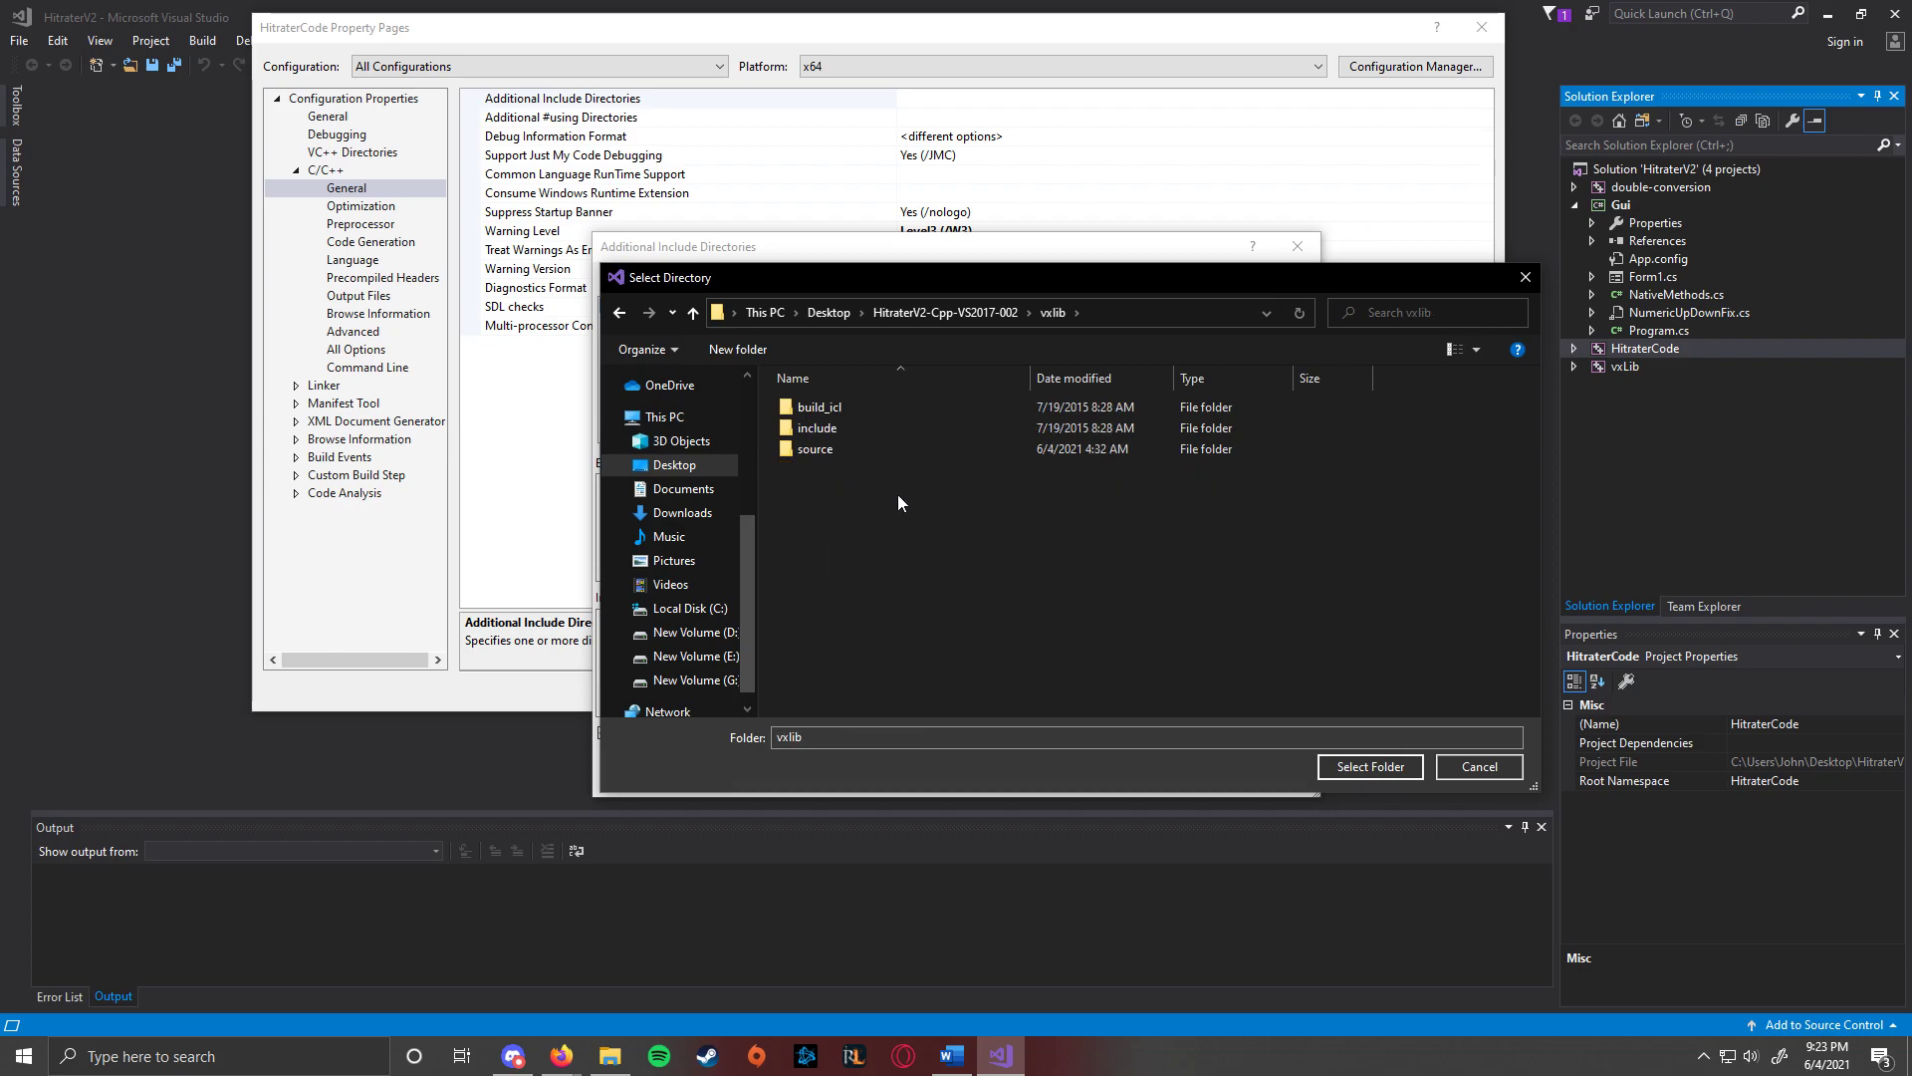
pyautogui.click(848, 426)
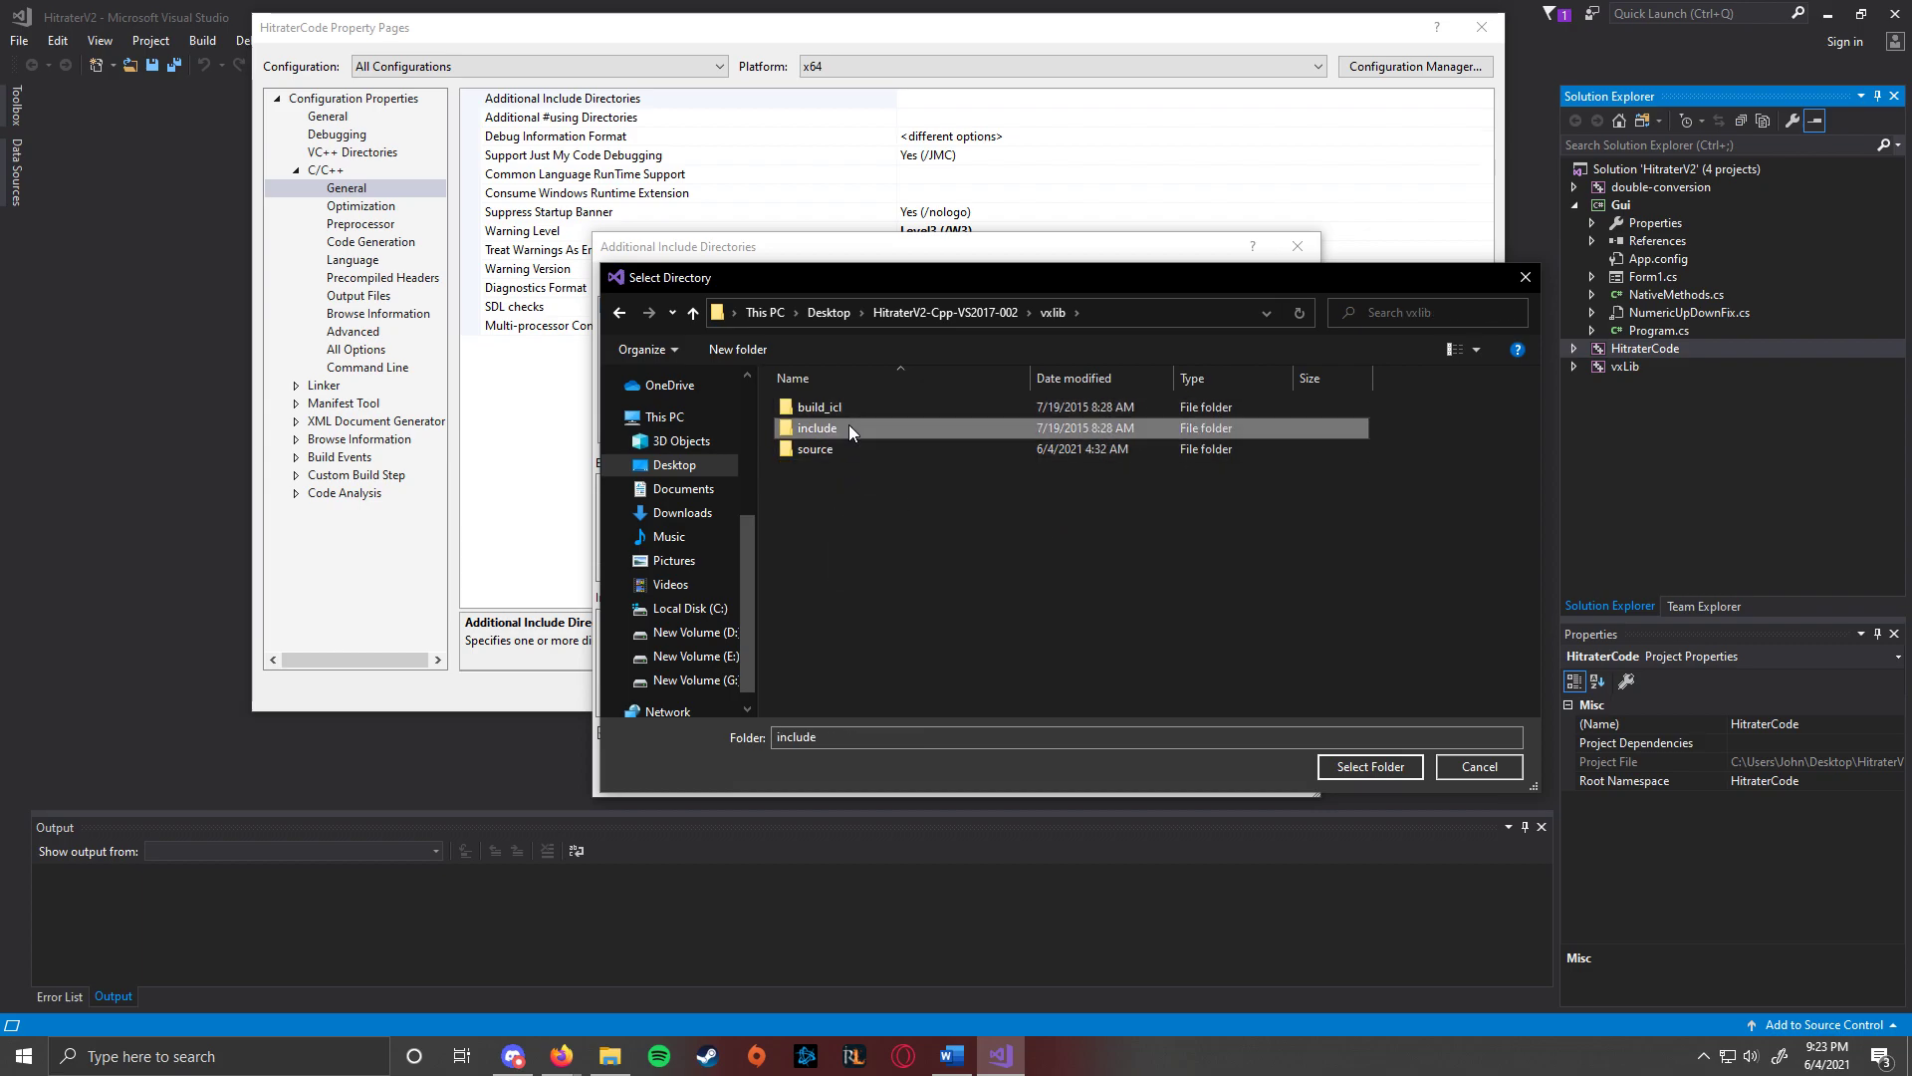
pyautogui.click(1376, 767)
pyautogui.click(1202, 774)
pyautogui.click(1469, 694)
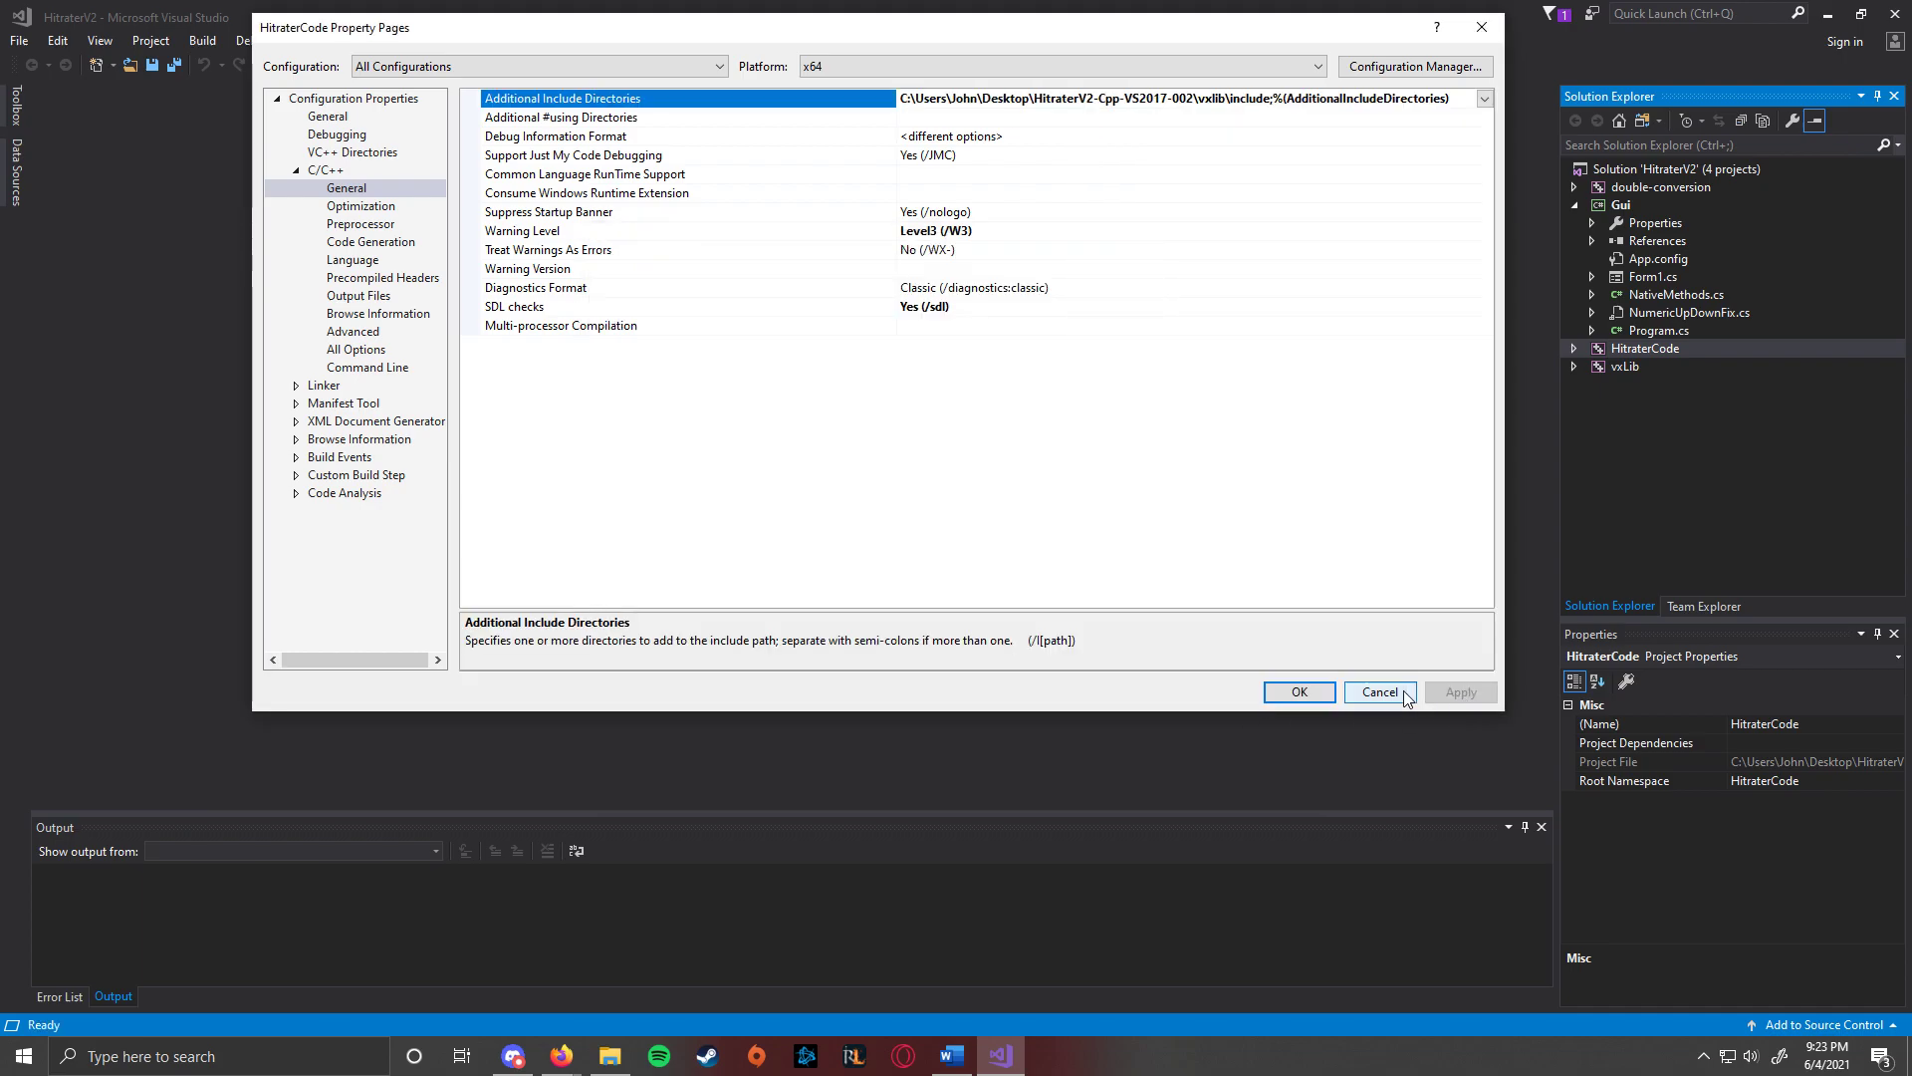
pyautogui.click(1289, 694)
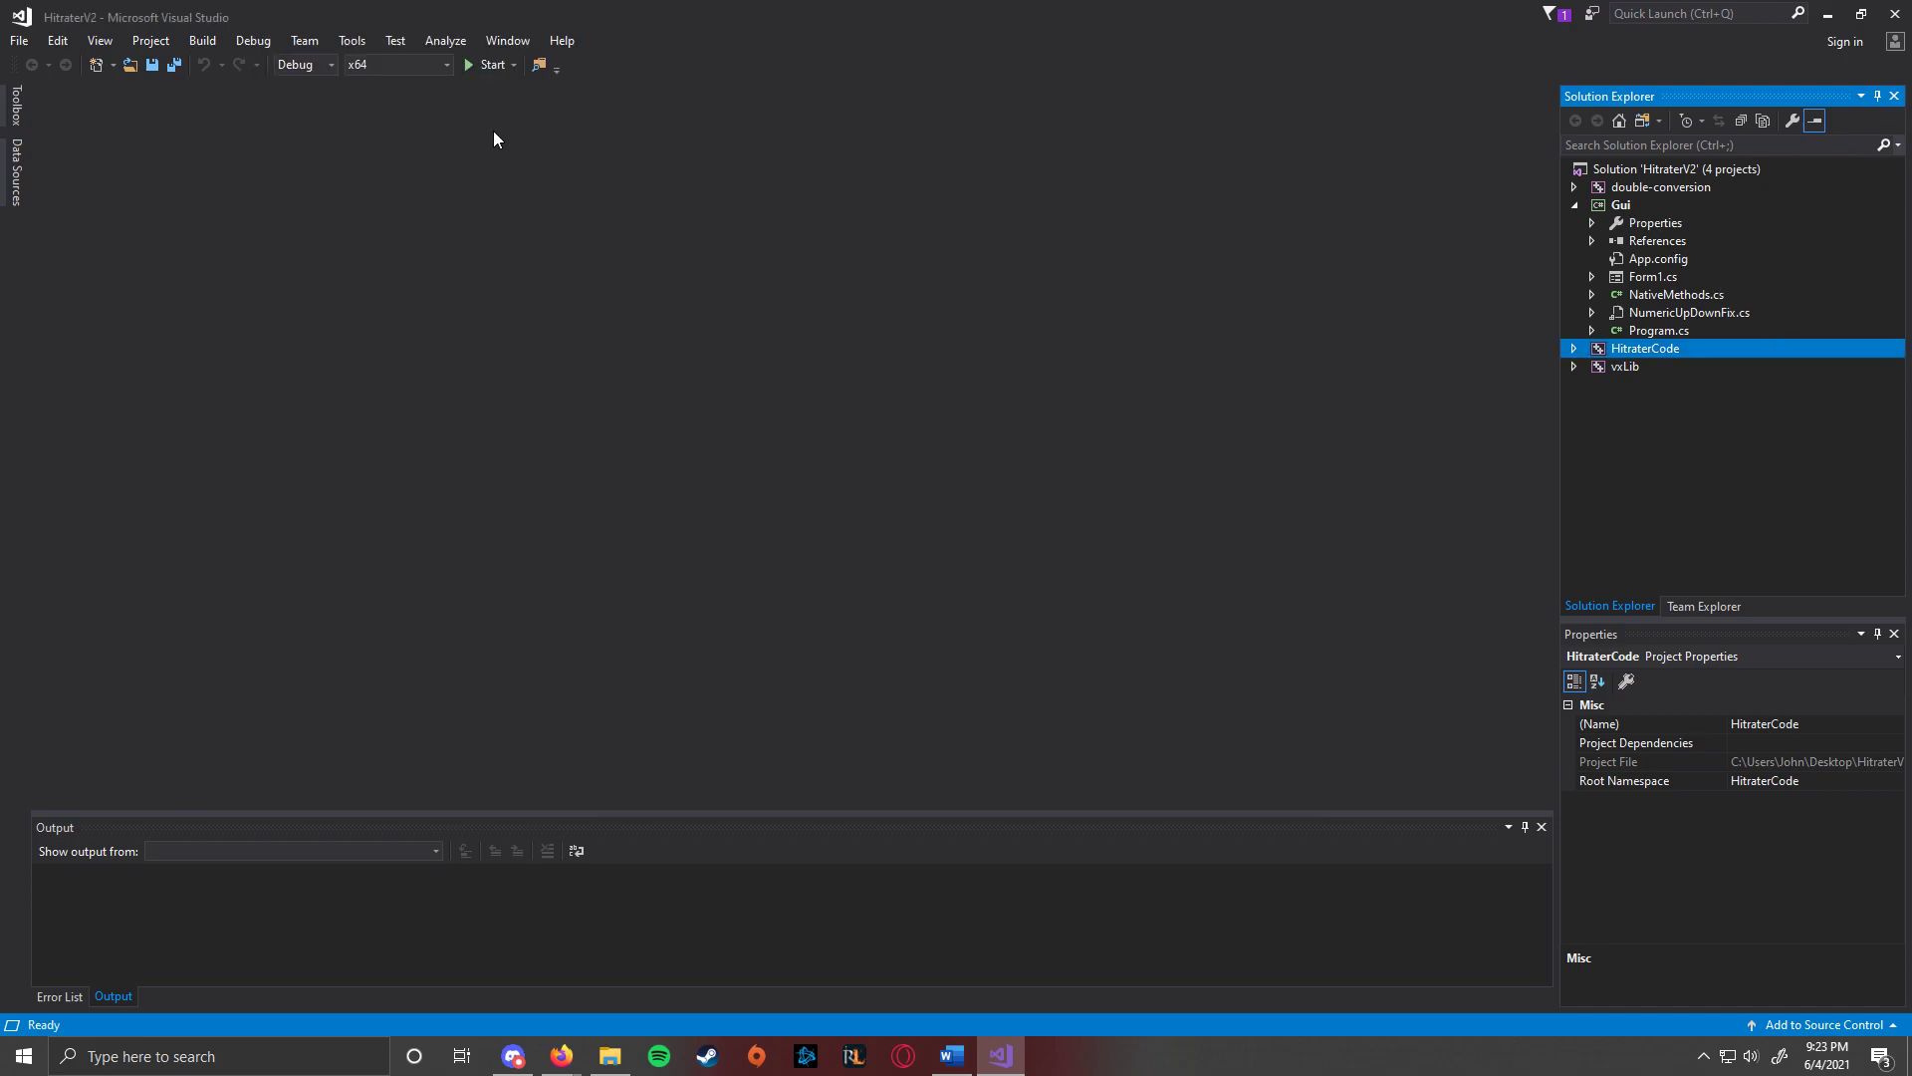
# Build and run the HitraterV2 solution with the debugger, and review the build warnings with the Hitrater window moved aside.
pyautogui.click(492, 65)
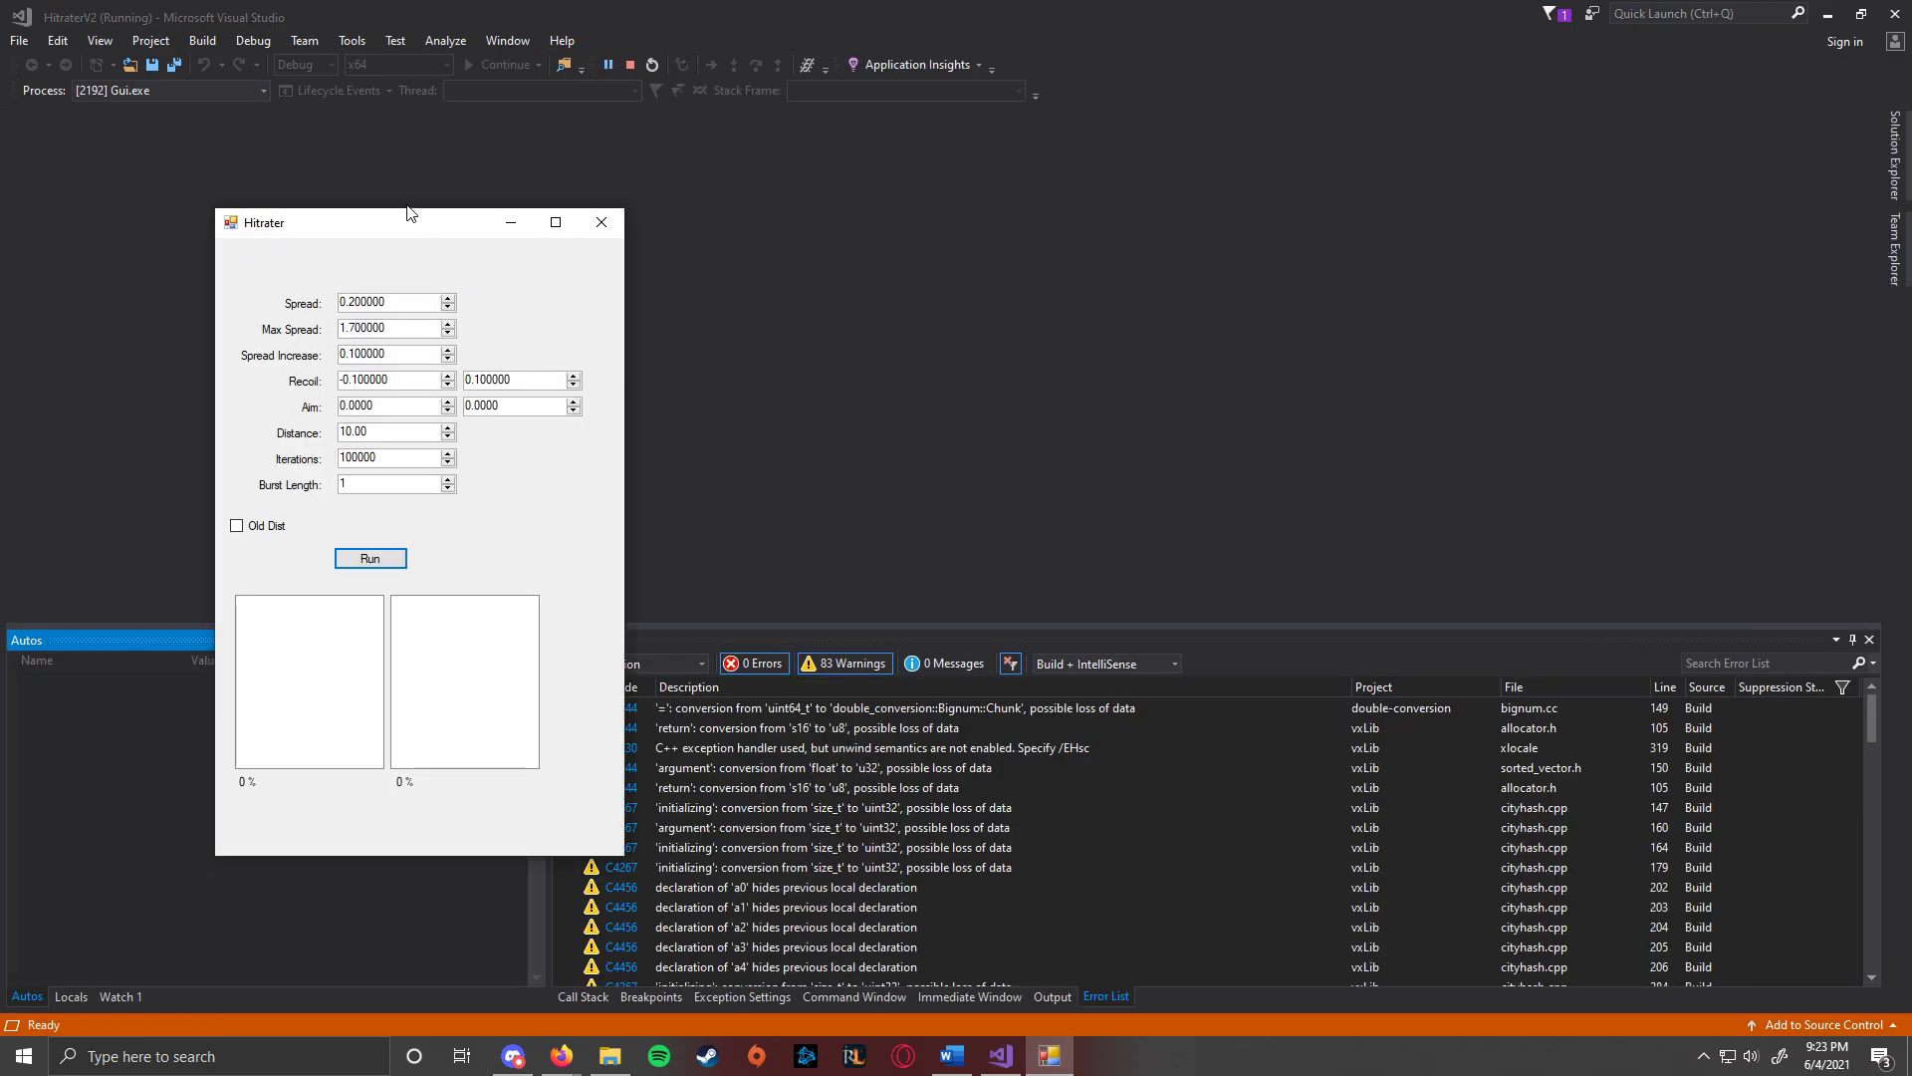
pyautogui.moveTo(389, 222); pyautogui.dragTo(281, 211)
pyautogui.scroll(-20, 783, 869)
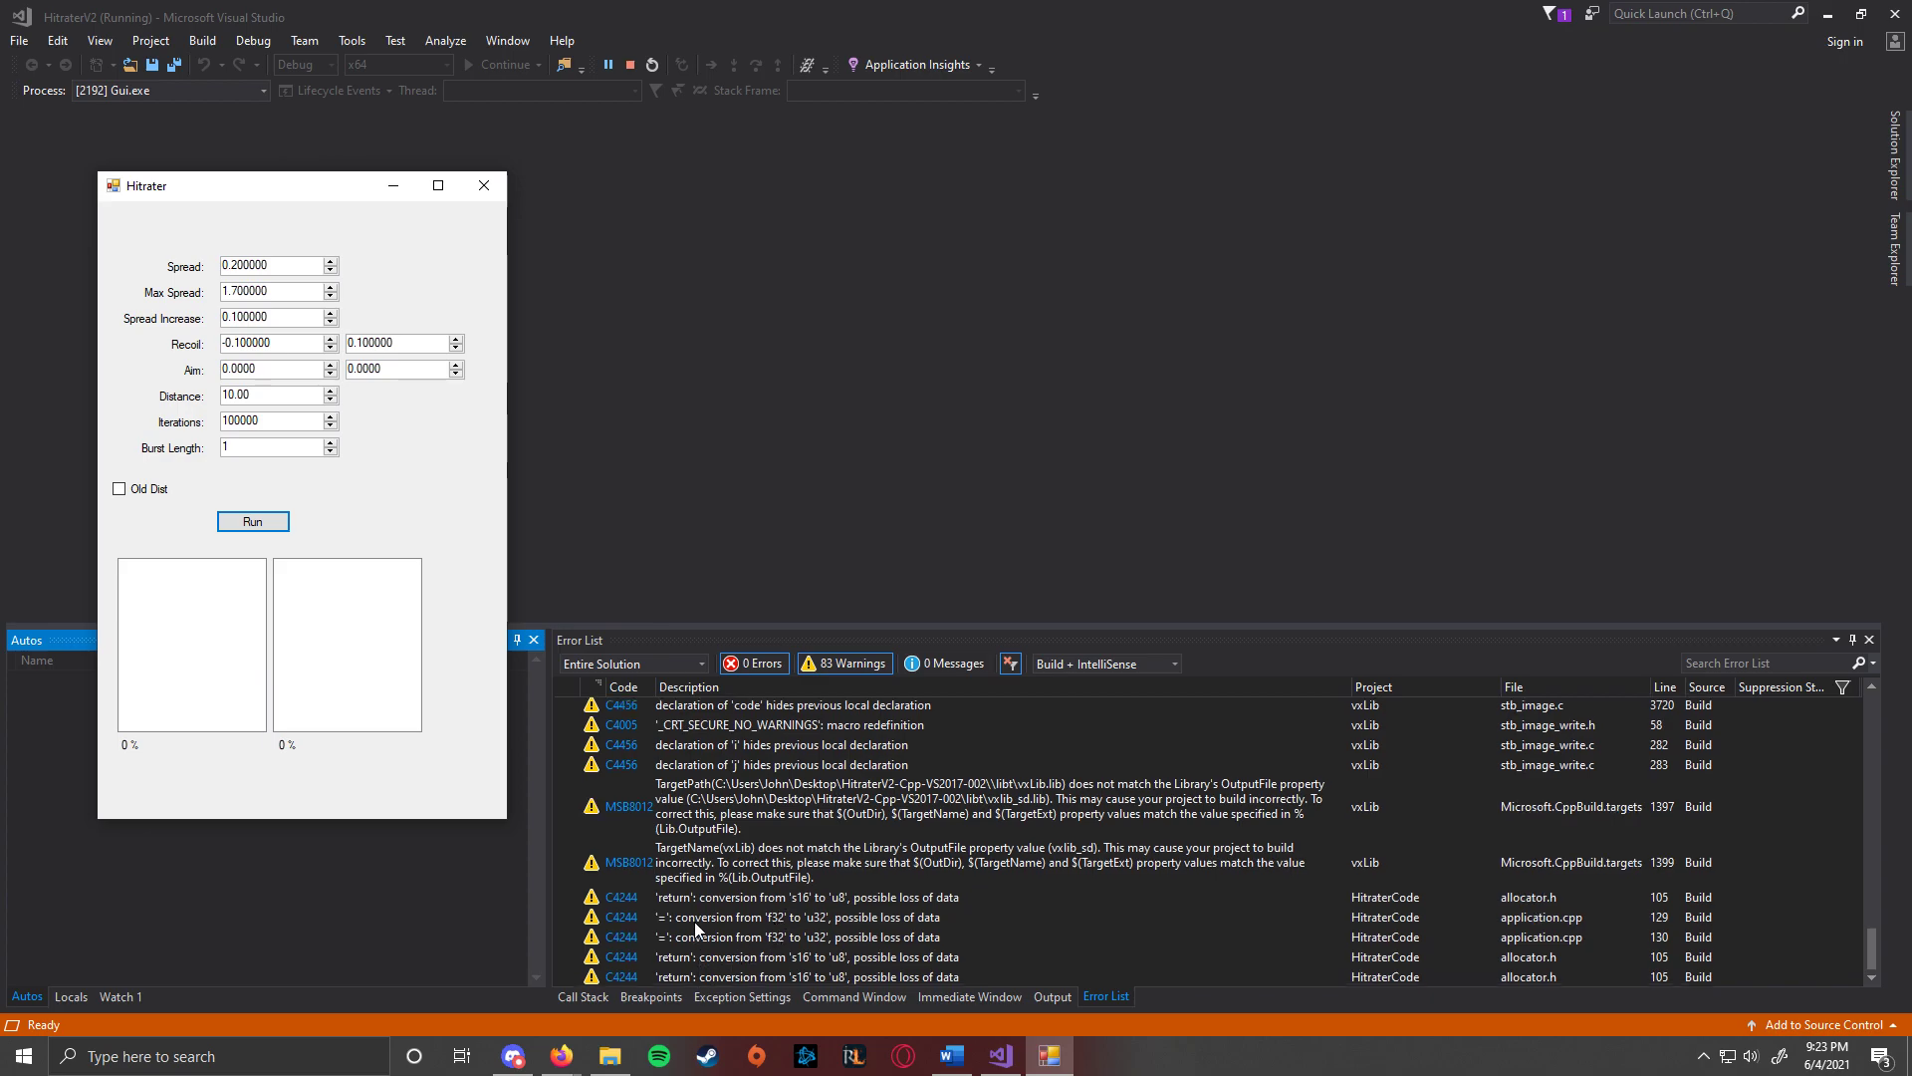
pyautogui.scroll(15, 695, 922)
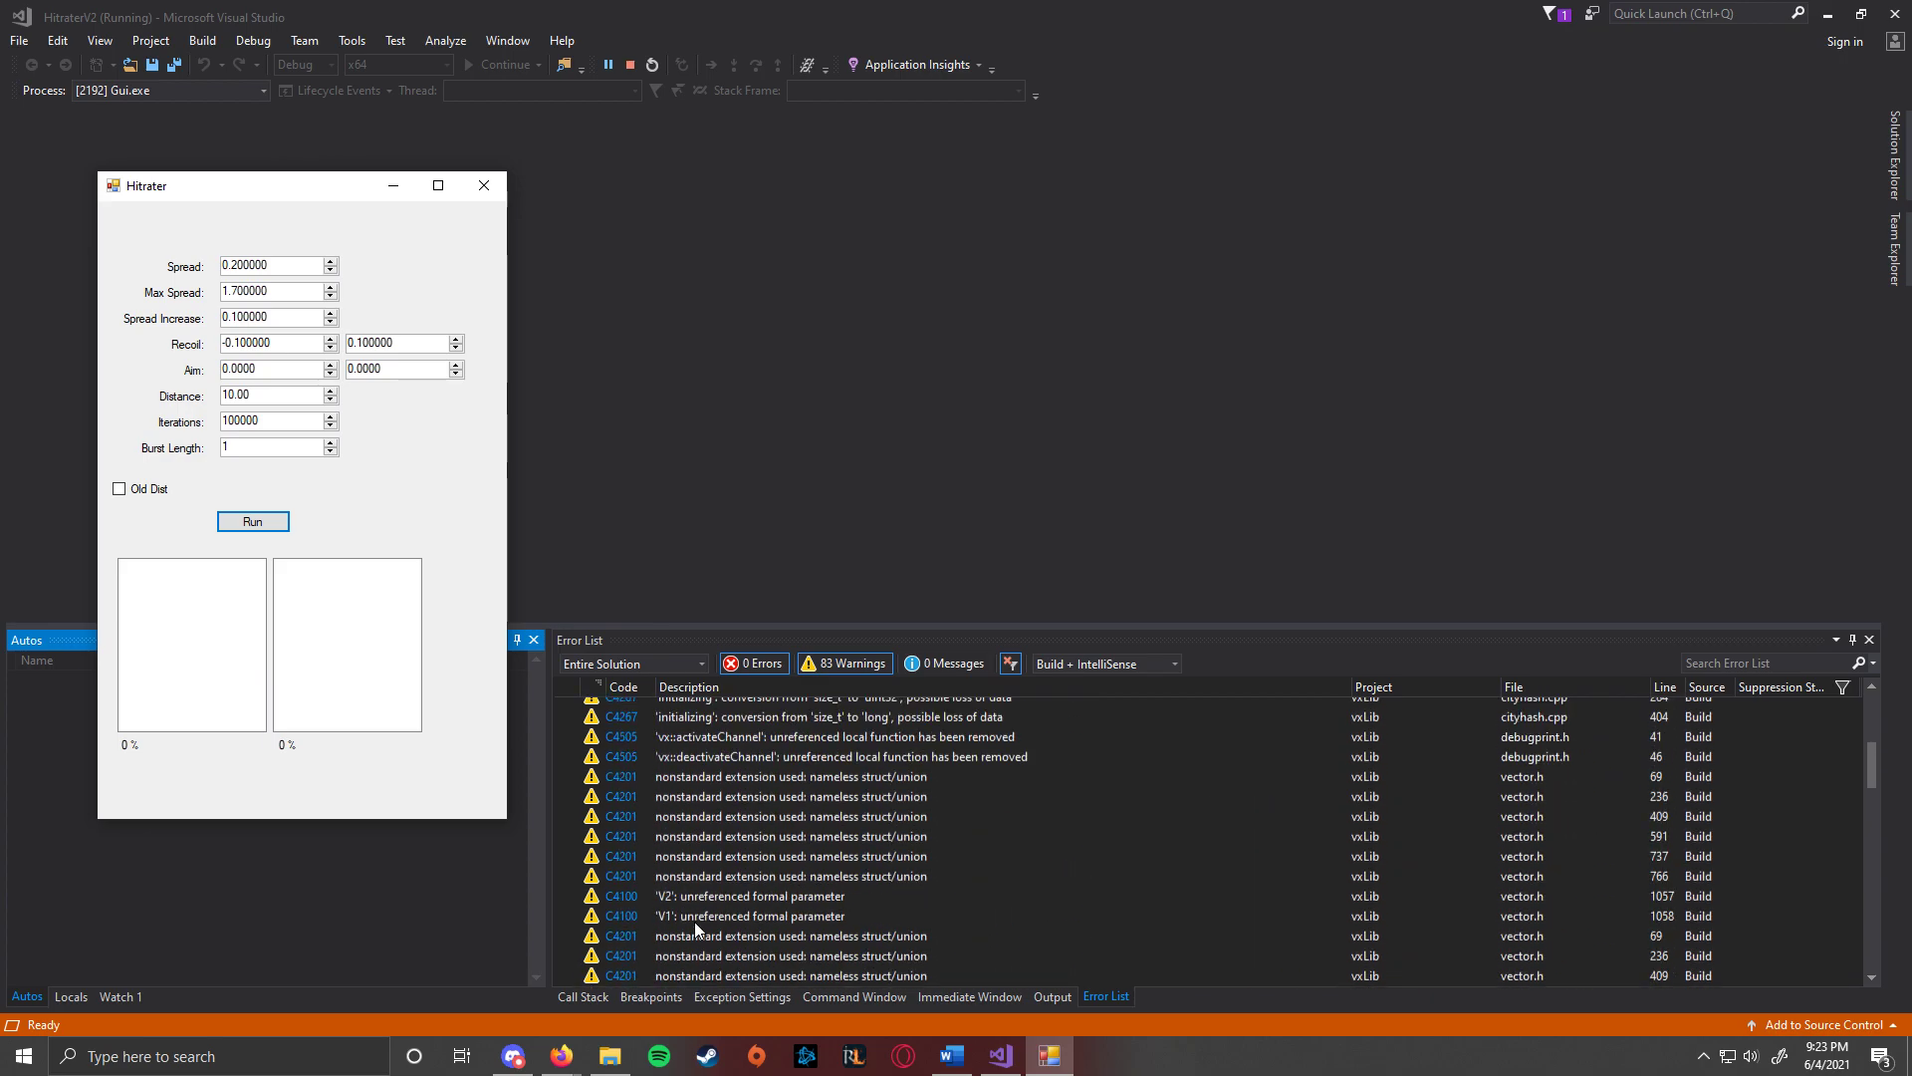
pyautogui.scroll(2, 695, 923)
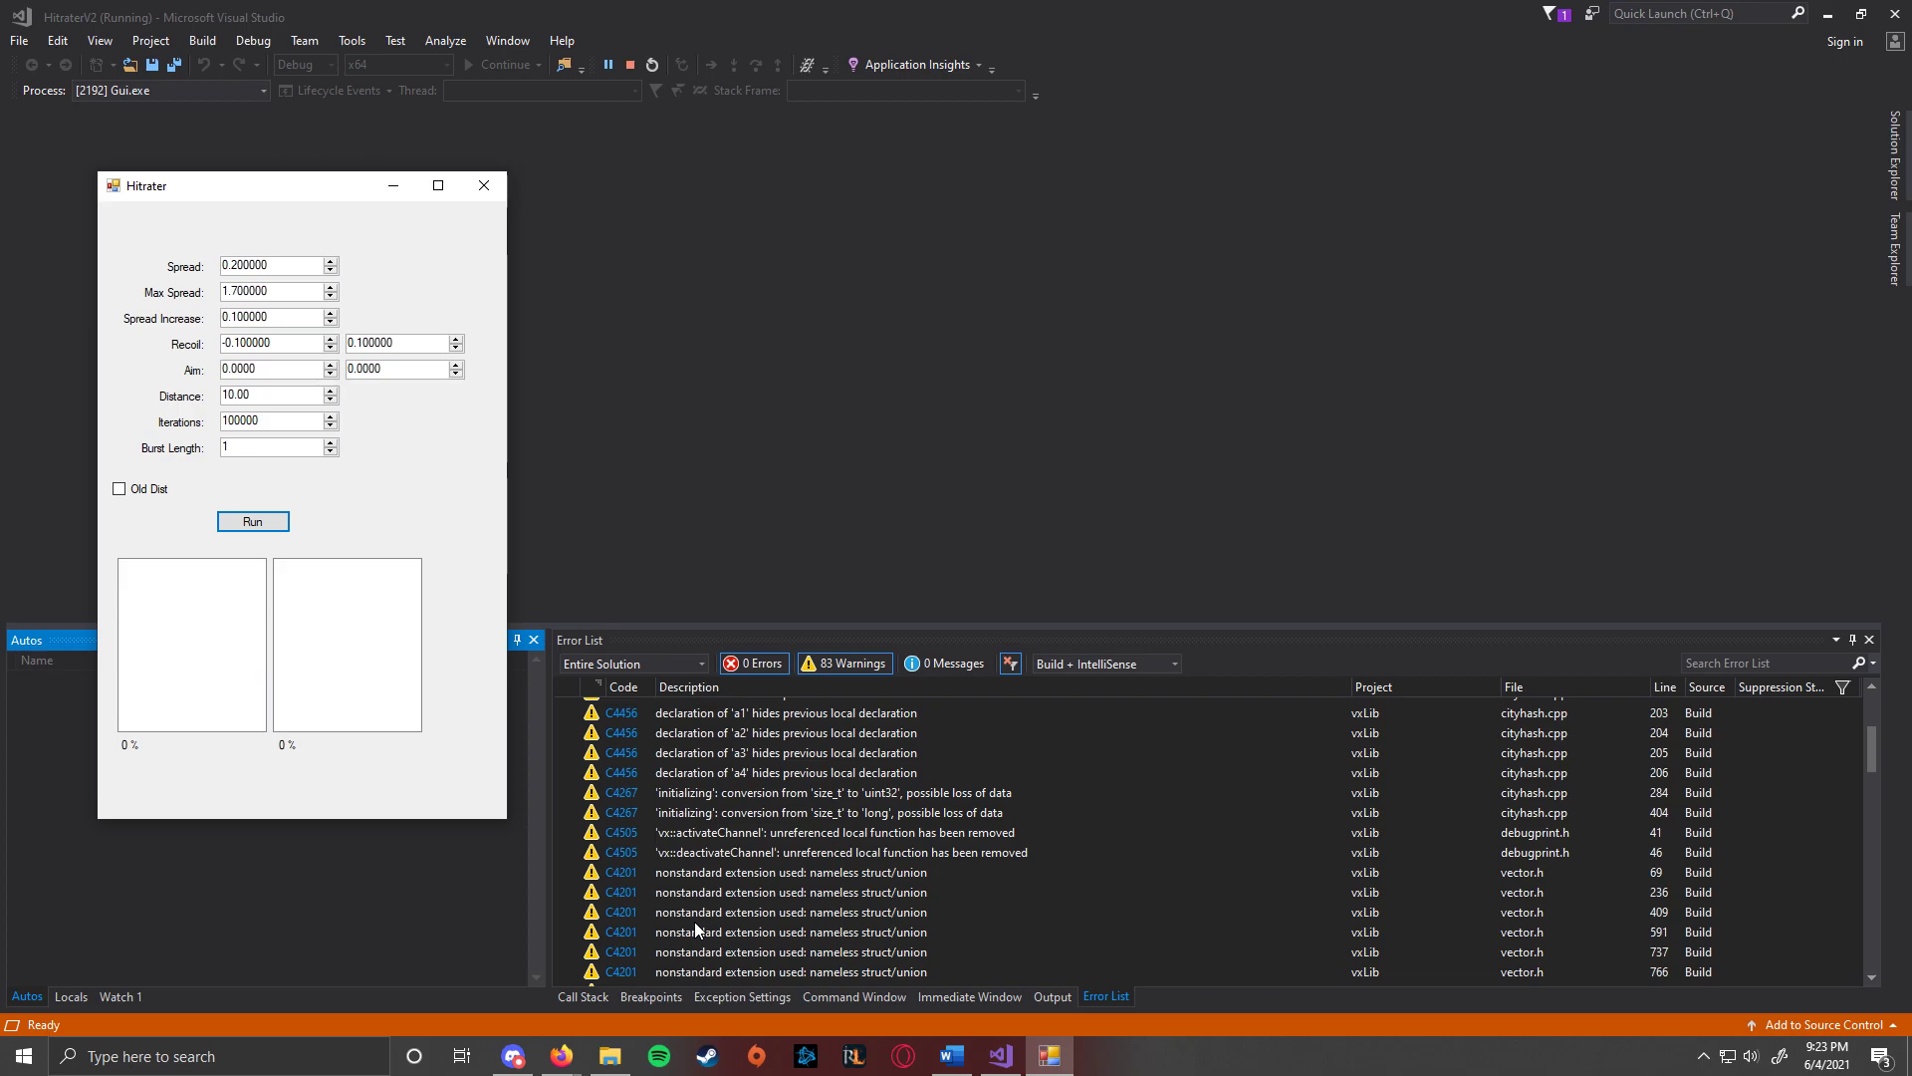
pyautogui.scroll(3, 695, 923)
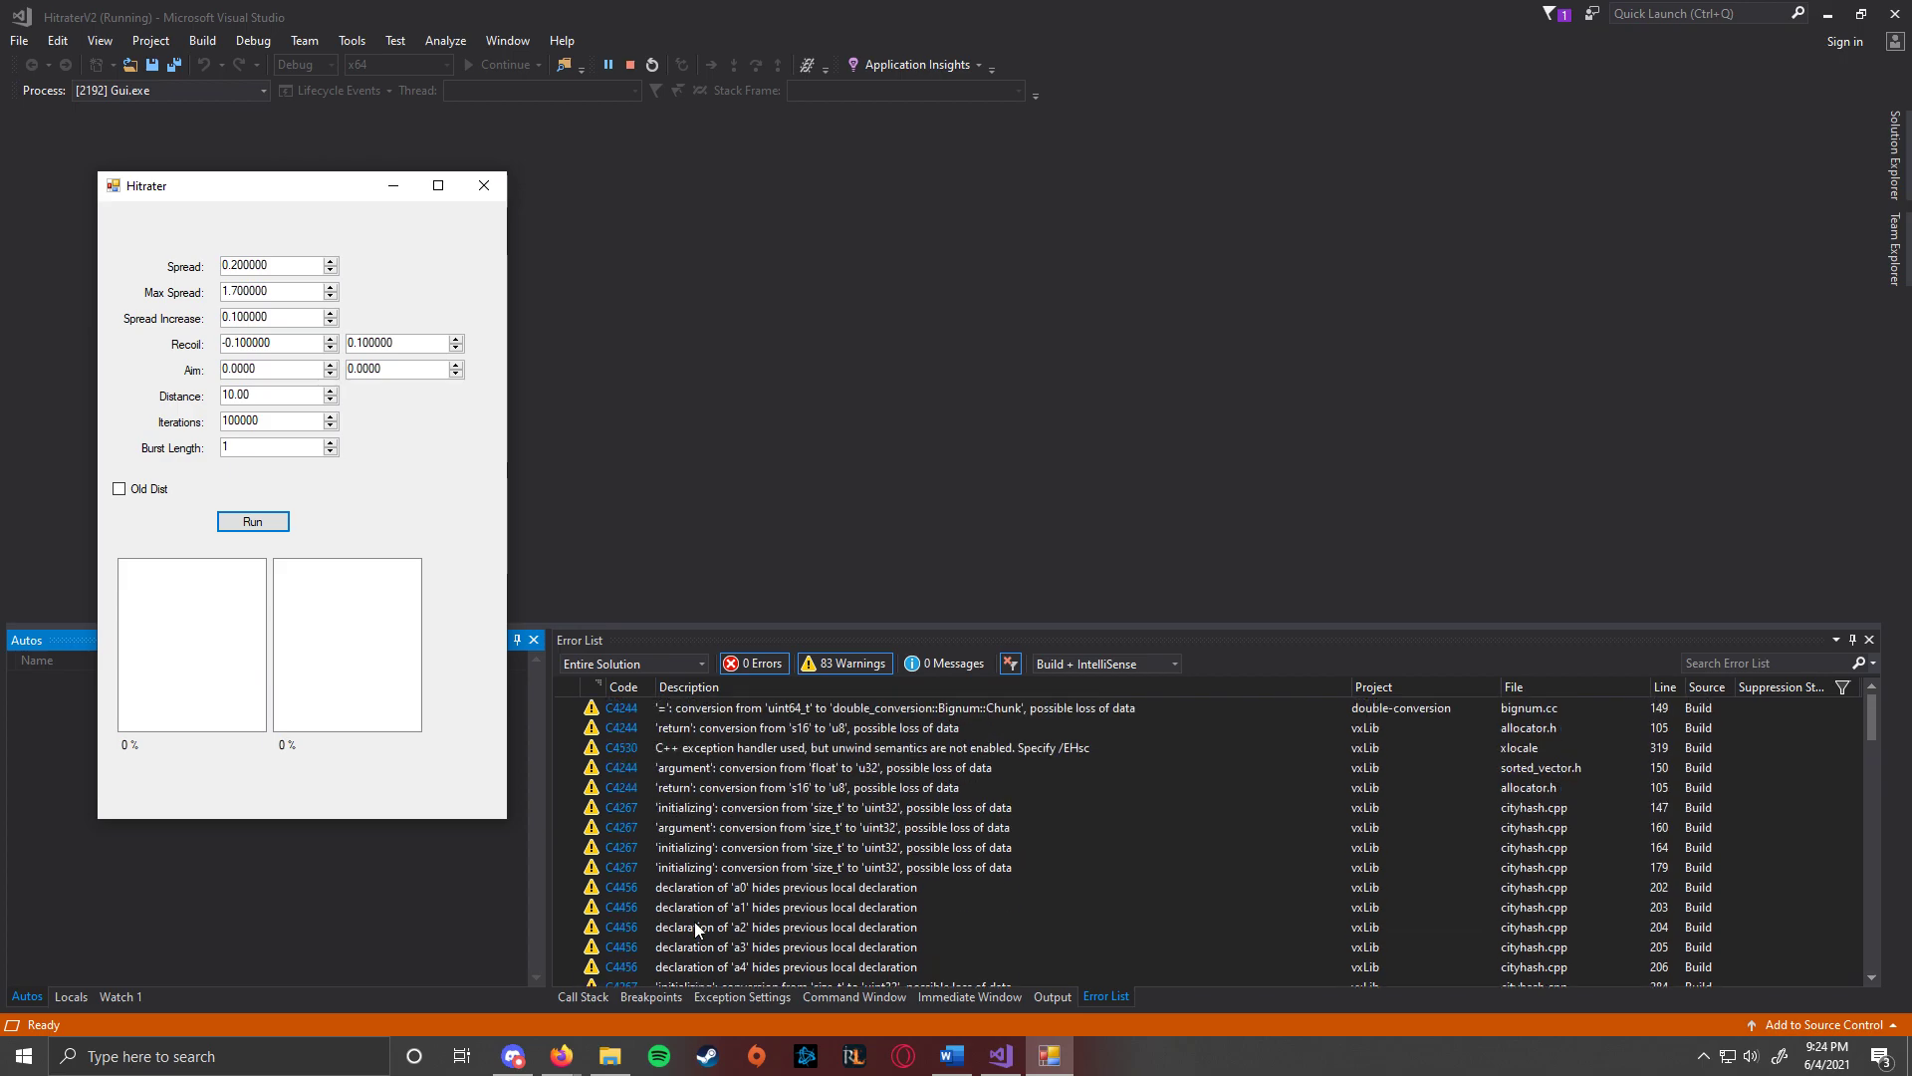
pyautogui.scroll(-3, 695, 922)
pyautogui.scroll(3, 695, 923)
pyautogui.scroll(-15, 894, 822)
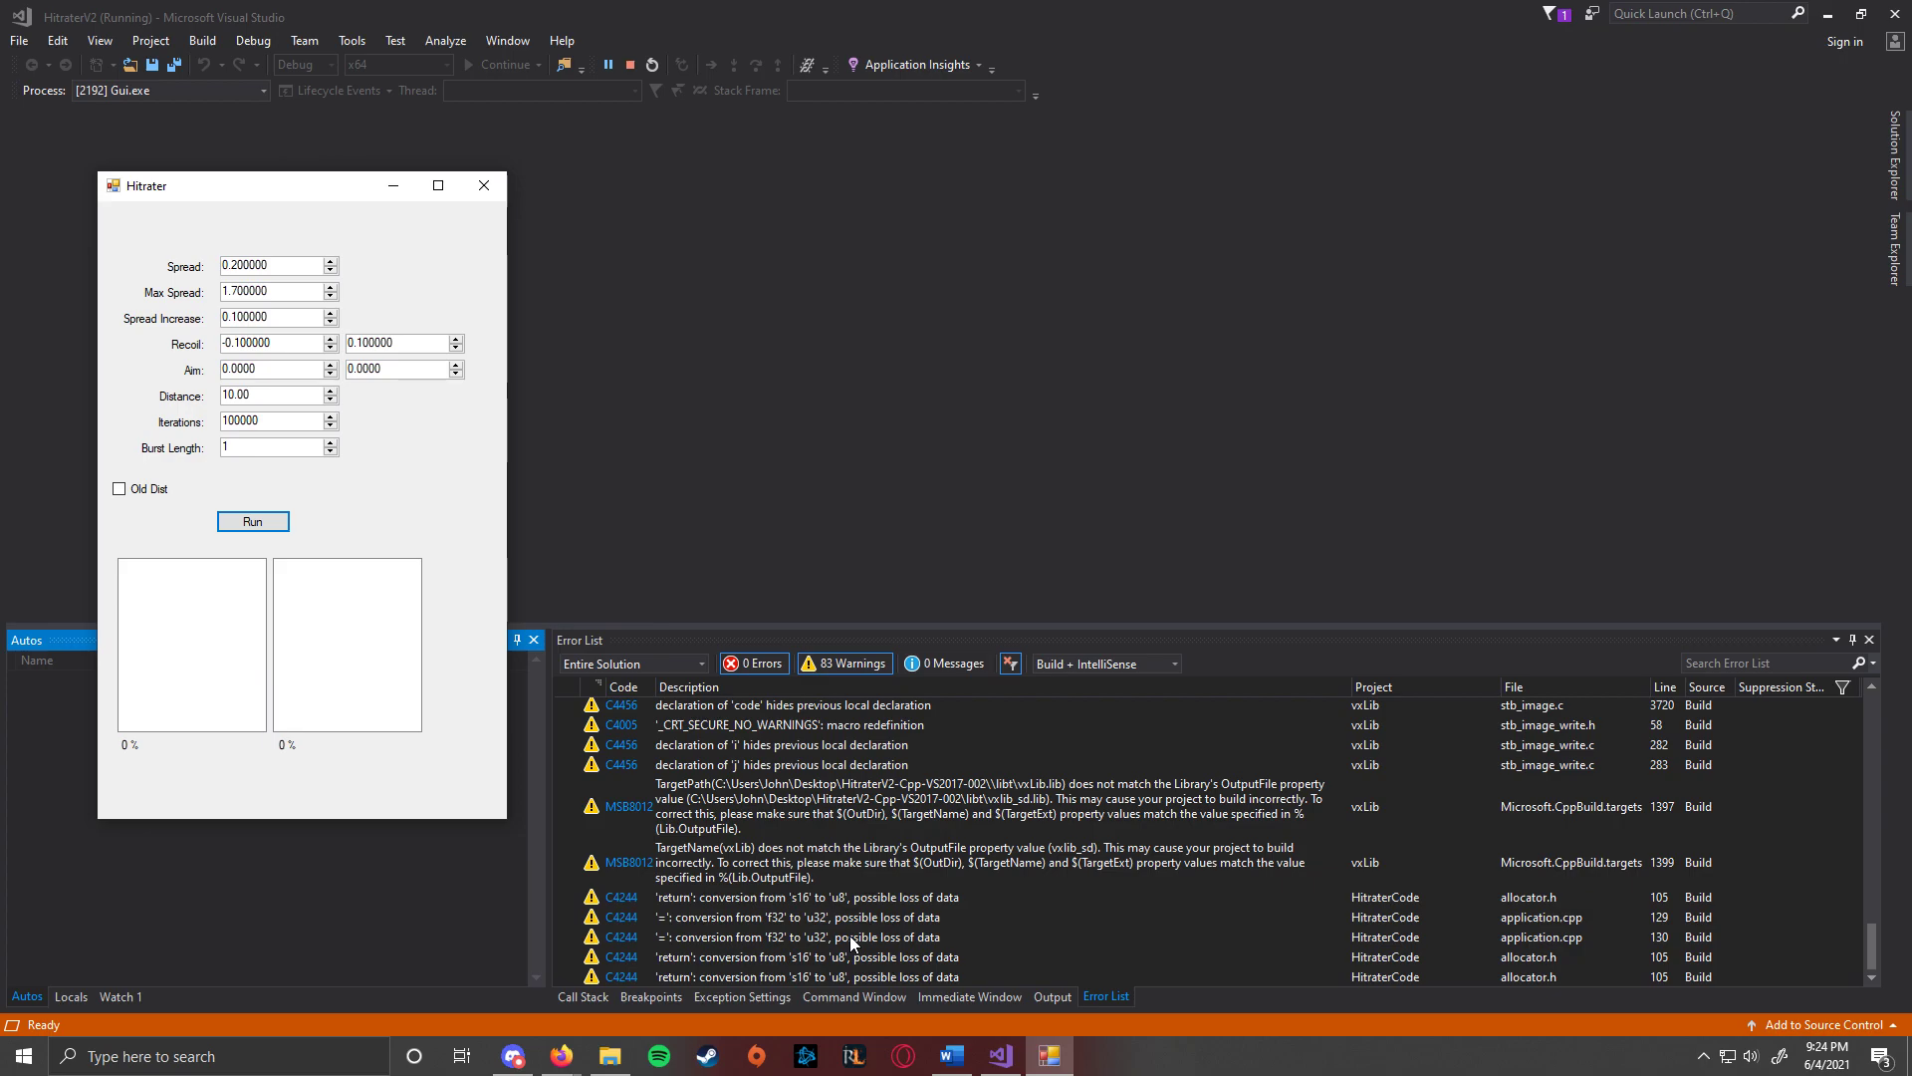
# Close the running Hitrater program and exit Visual Studio to return to the clear desktop.
pyautogui.moveTo(251, 186); pyautogui.dragTo(613, 203)
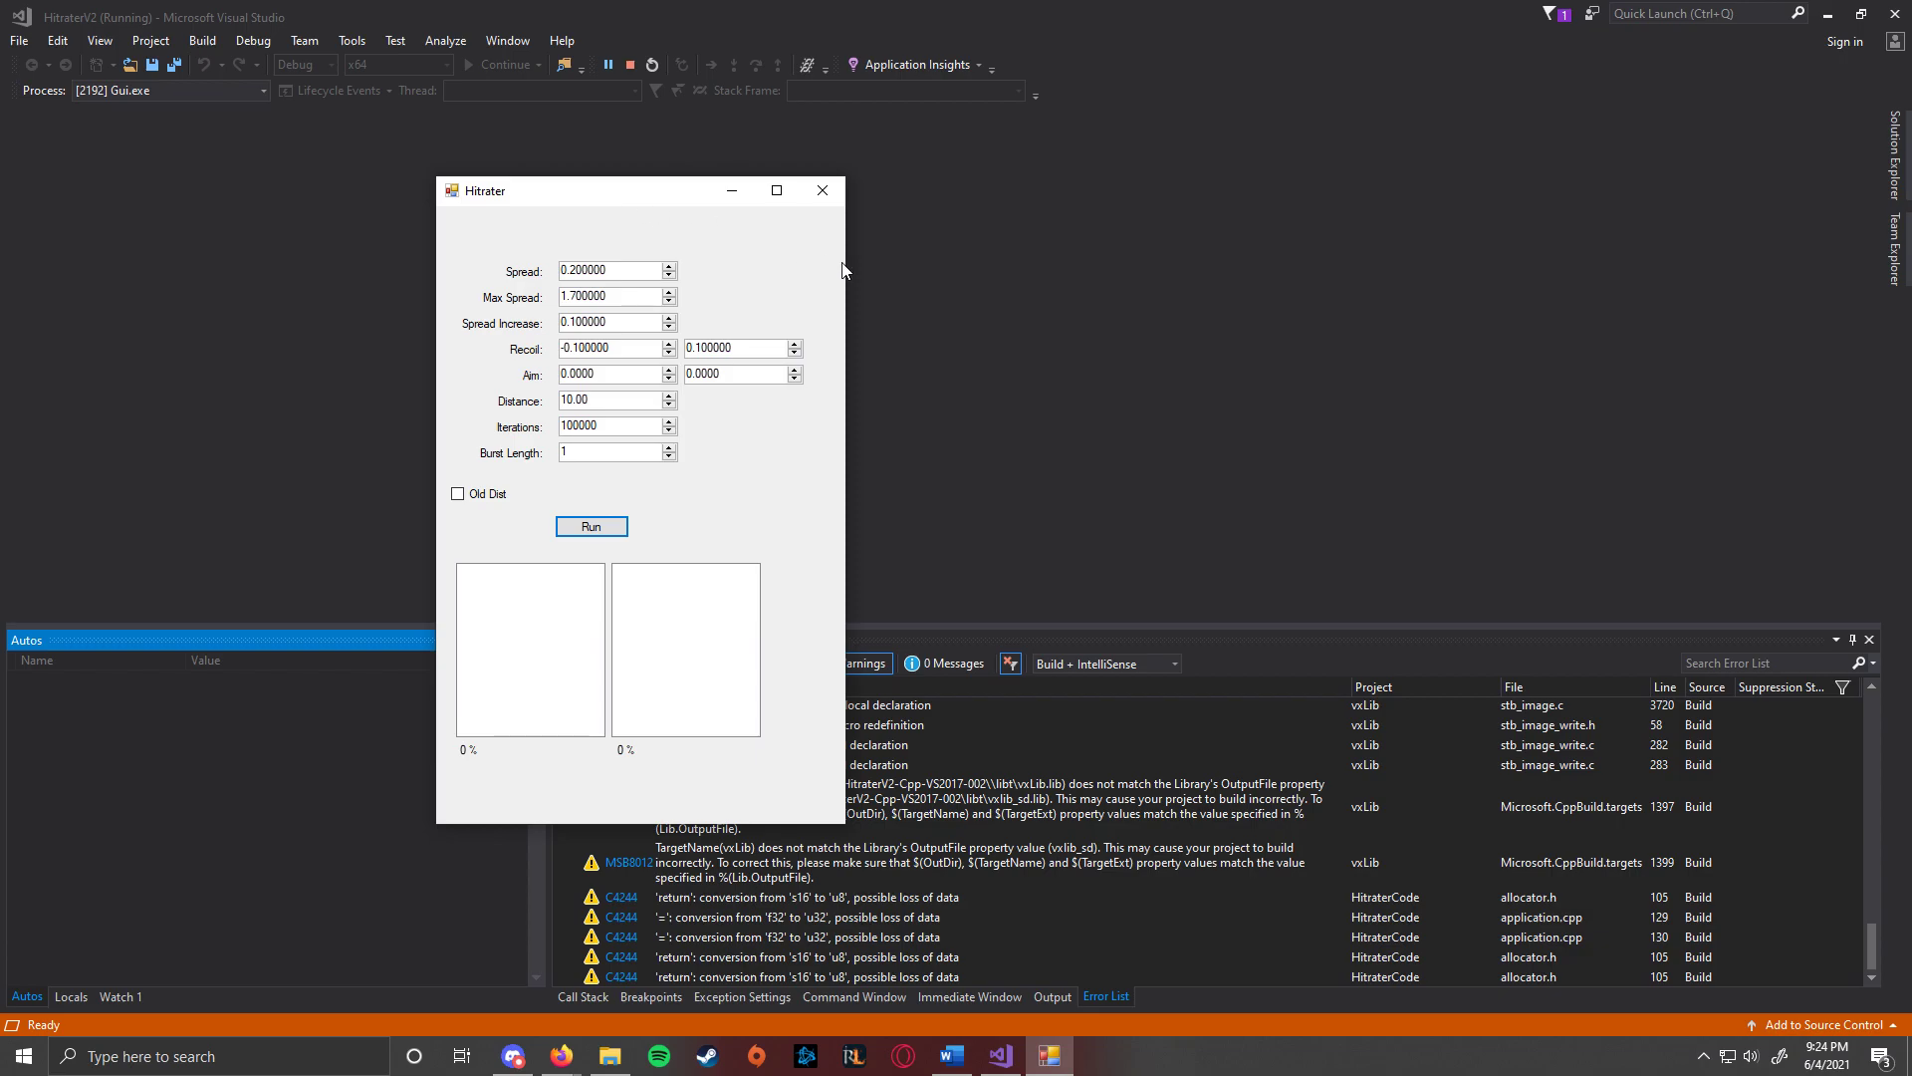
pyautogui.click(822, 192)
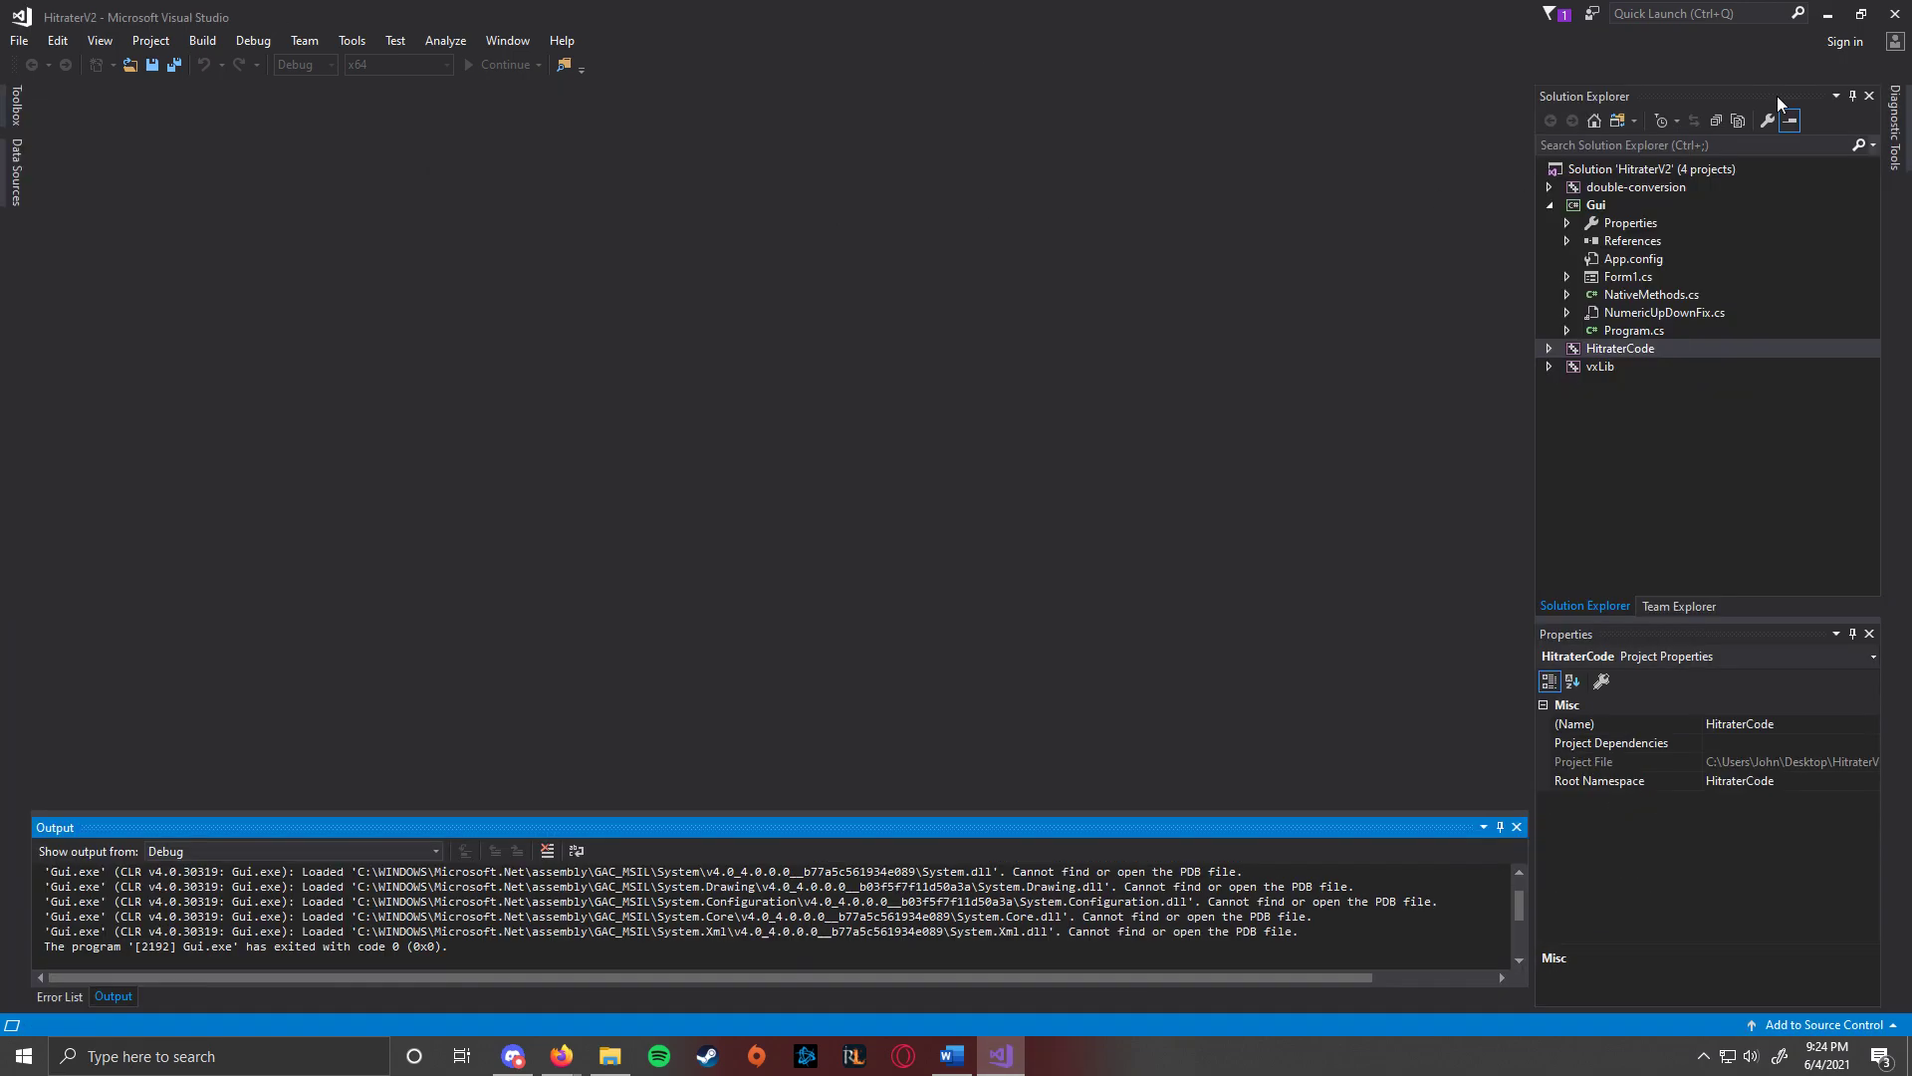
pyautogui.click(19, 40)
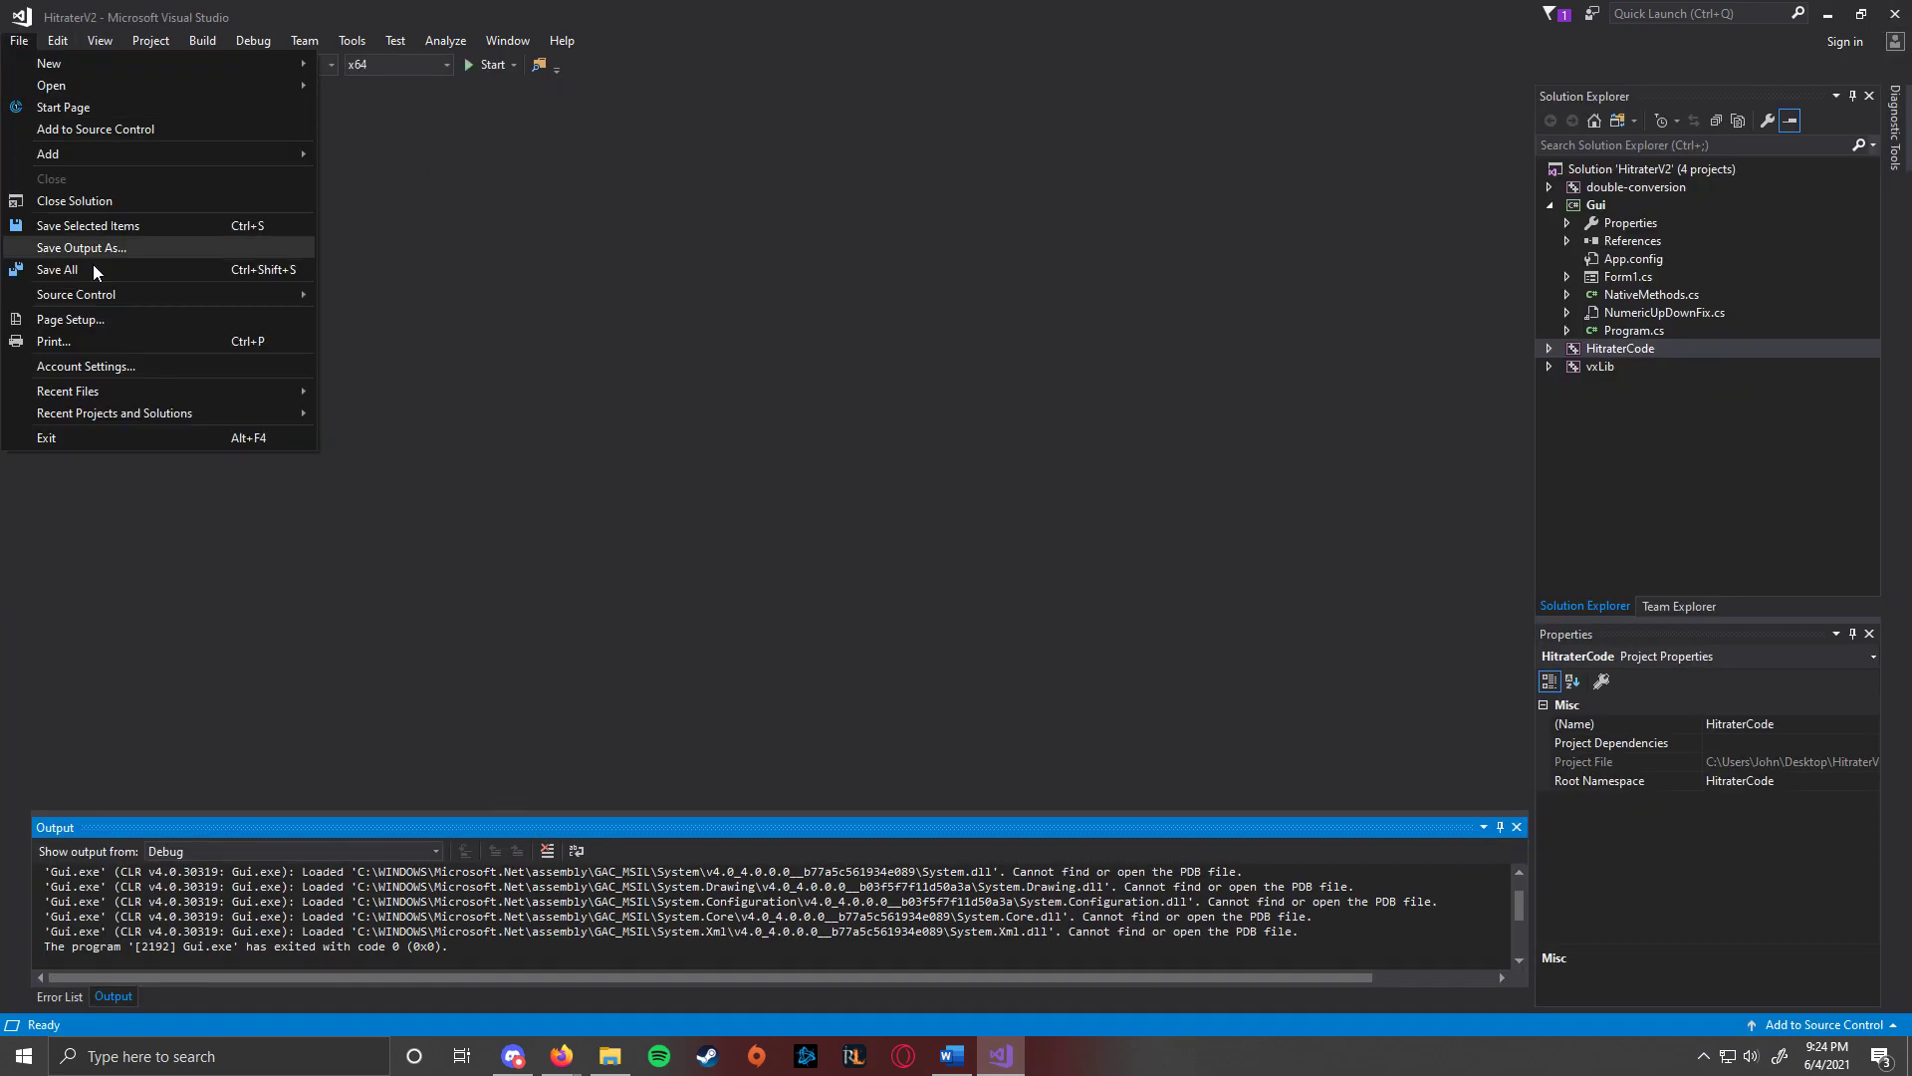
pyautogui.click(57, 440)
pyautogui.click(1417, 189)
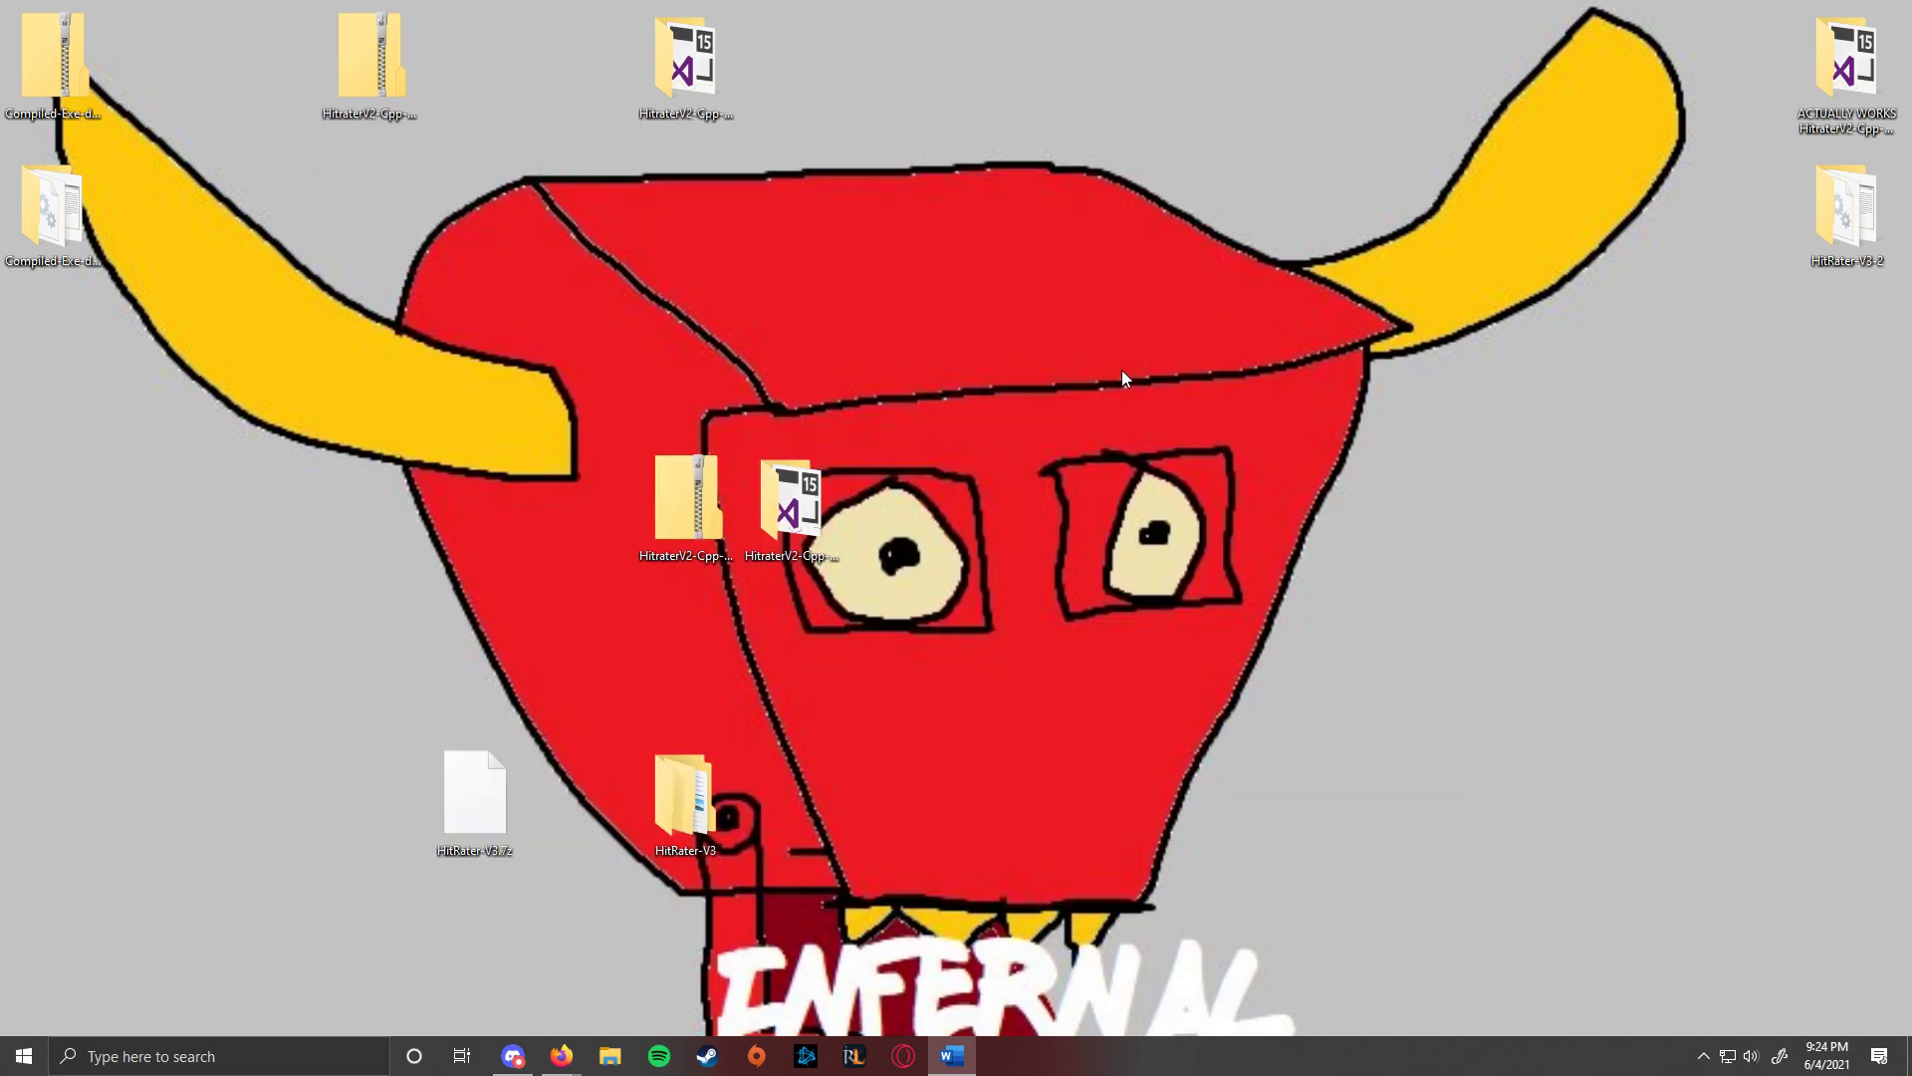
pyautogui.moveTo(265, 593); pyautogui.dragTo(839, 866)
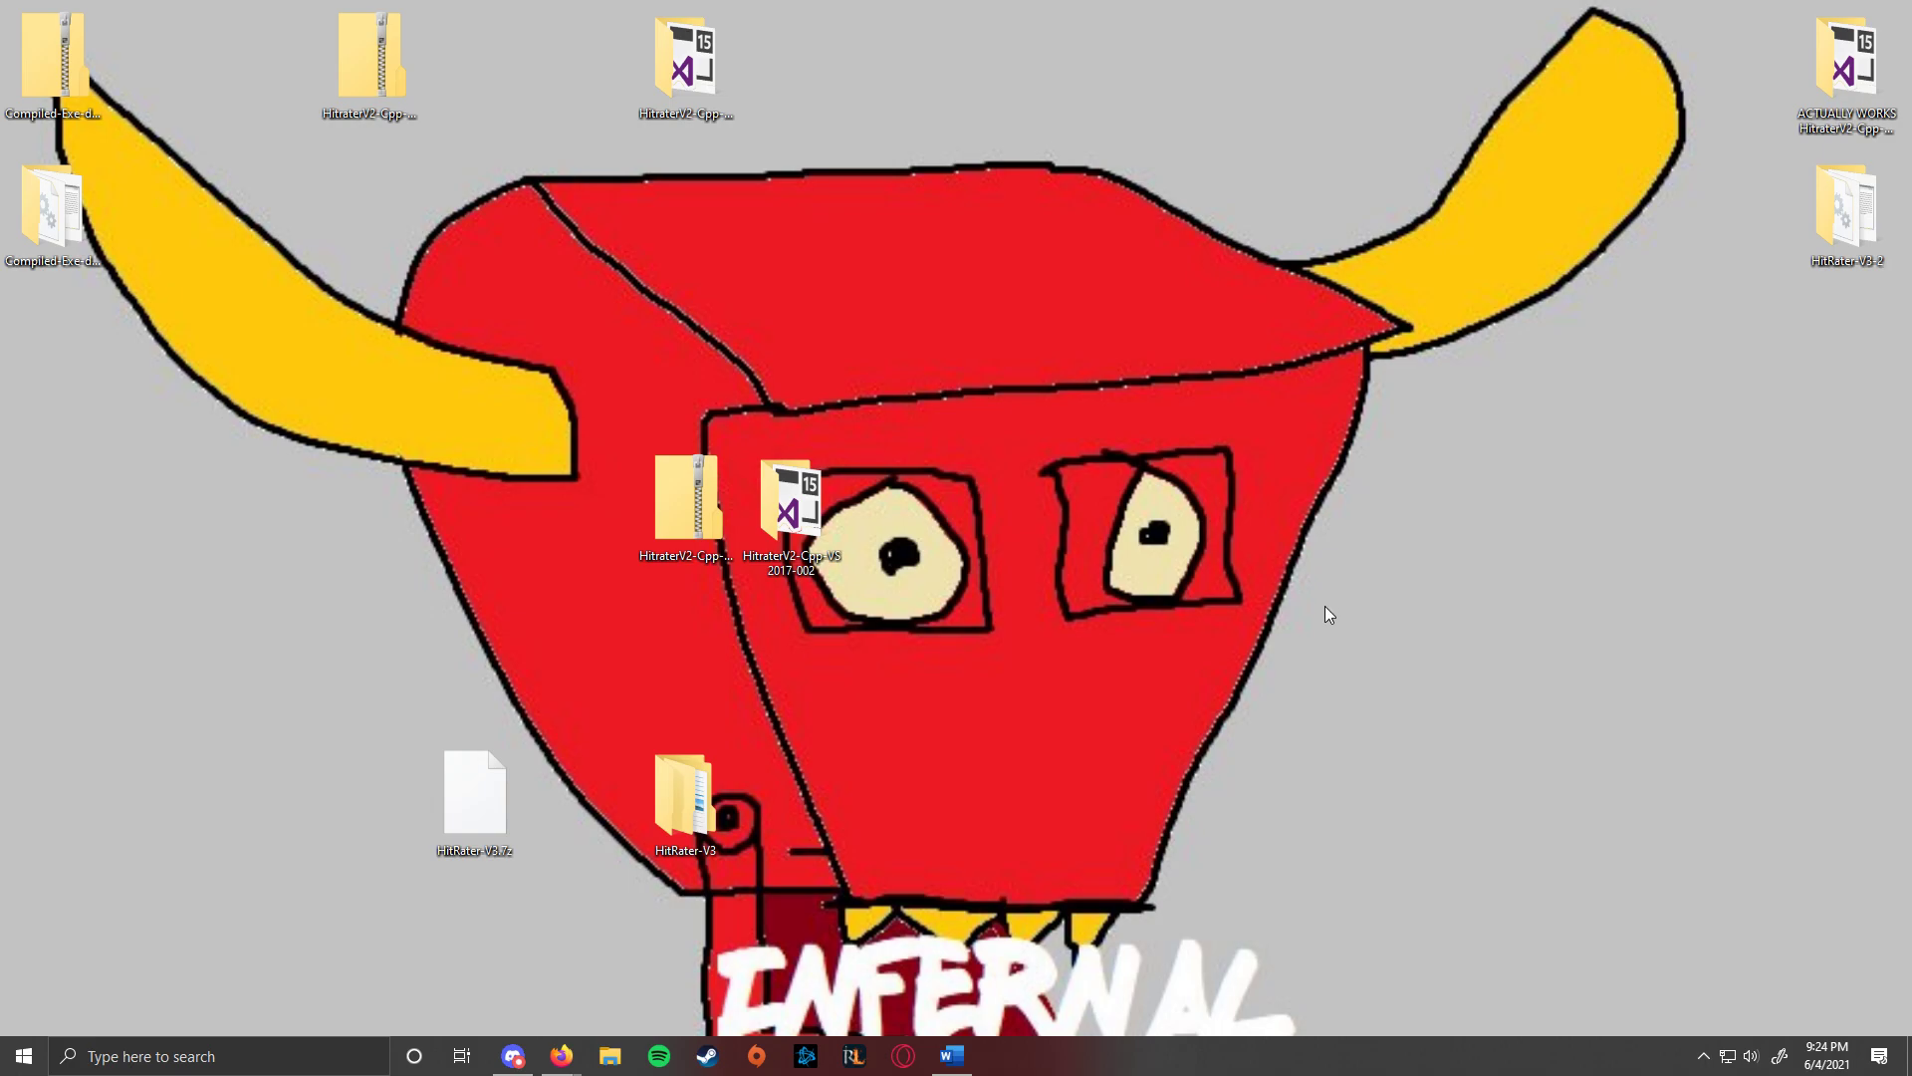
pyautogui.moveTo(557, 390); pyautogui.dragTo(1029, 654)
pyautogui.moveTo(503, 332); pyautogui.dragTo(1001, 693)
pyautogui.moveTo(1001, 695); pyautogui.dragTo(526, 345)
pyautogui.click(537, 364)
pyautogui.moveTo(575, 929); pyautogui.dragTo(1394, 998)
pyautogui.moveTo(1361, 344); pyautogui.dragTo(1145, 171)
pyautogui.moveTo(484, 181); pyautogui.dragTo(1199, 966)
pyautogui.moveTo(1785, 986); pyautogui.dragTo(1075, 209)
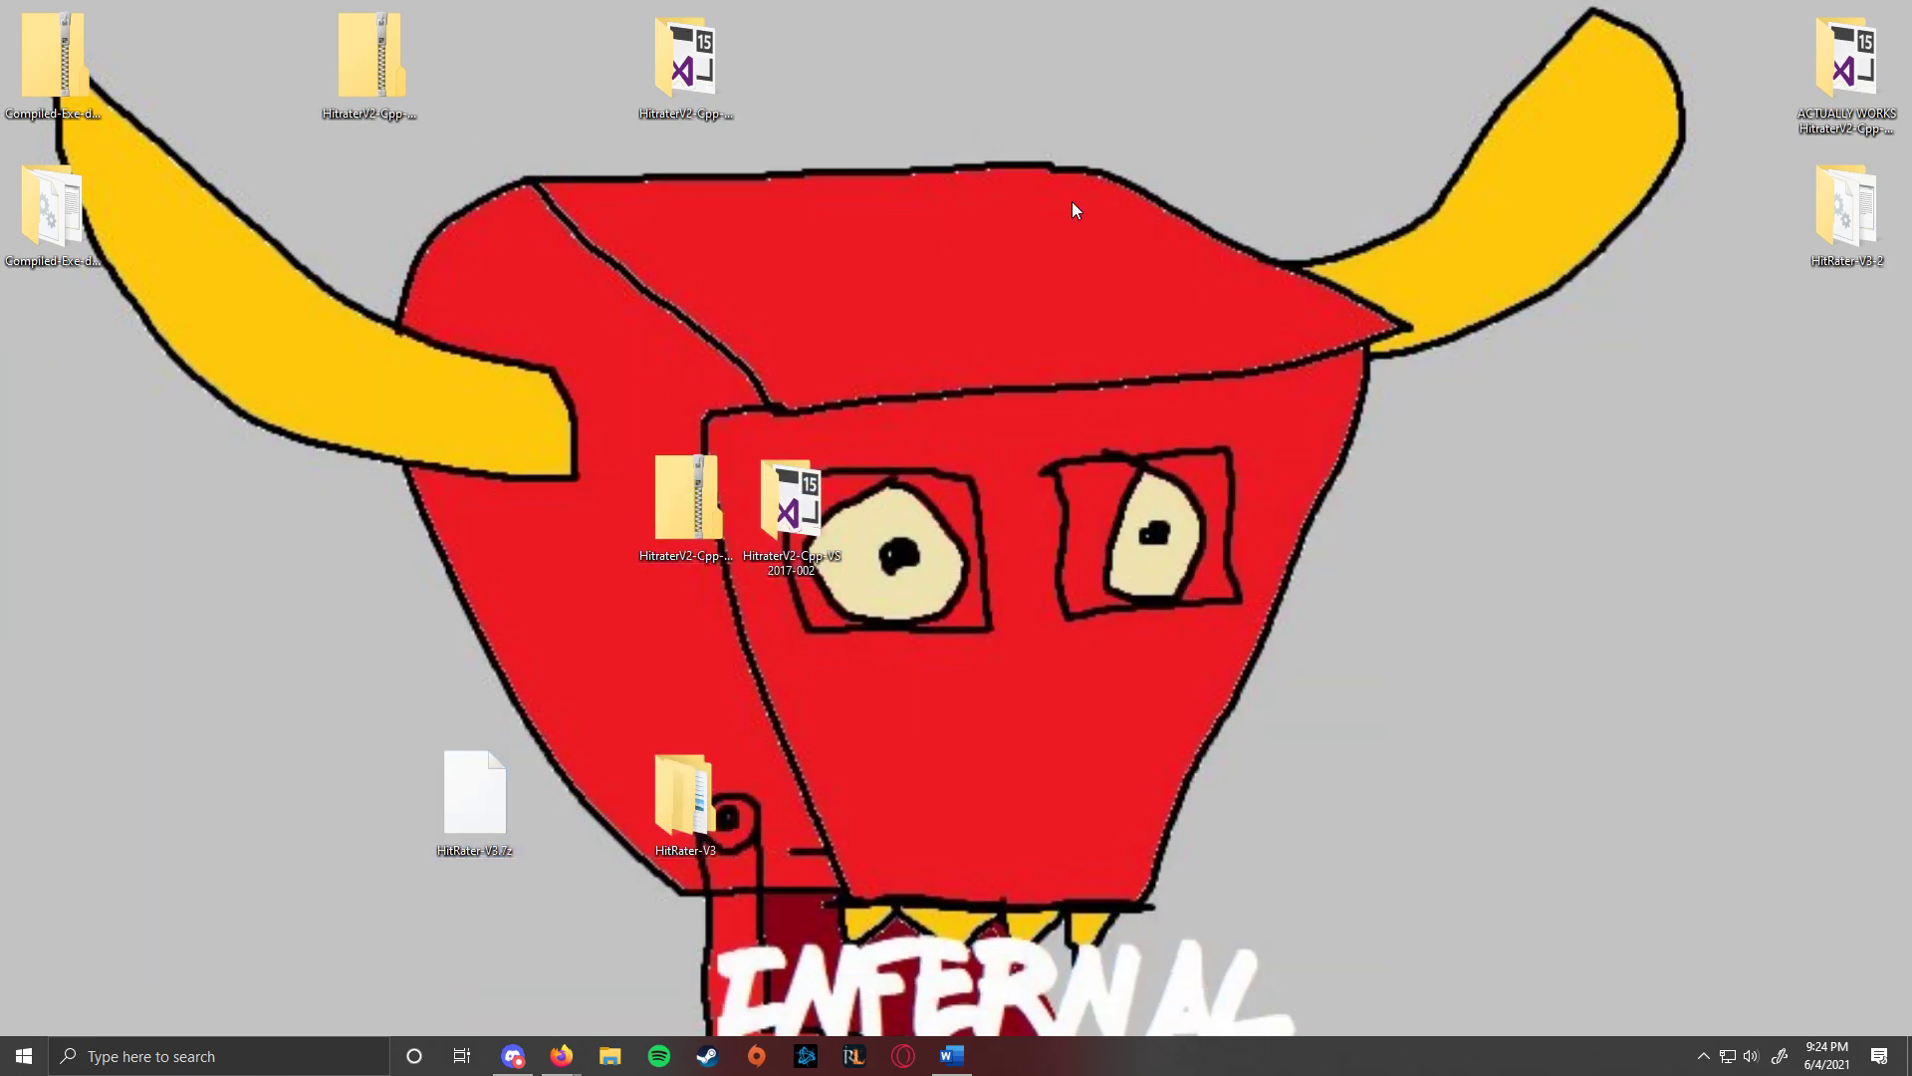
pyautogui.rightClick(1365, 510)
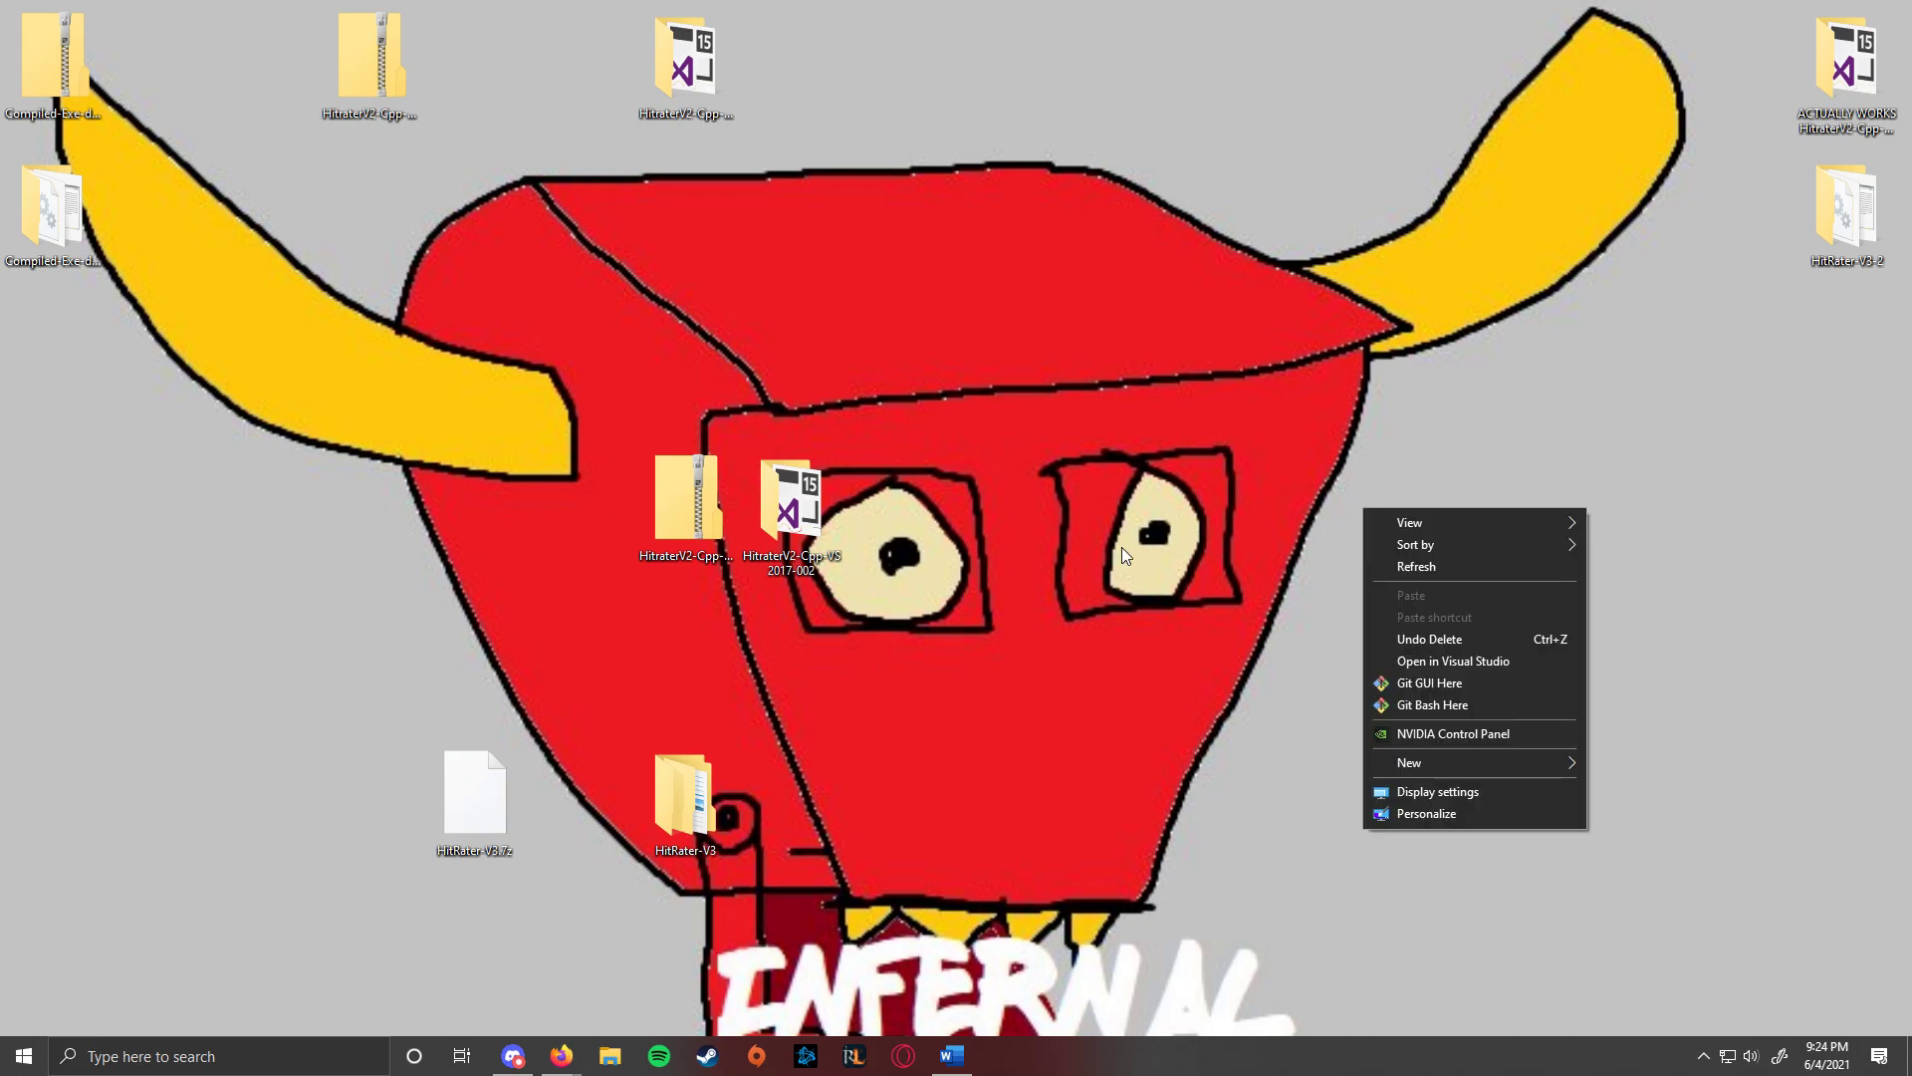
pyautogui.click(1055, 649)
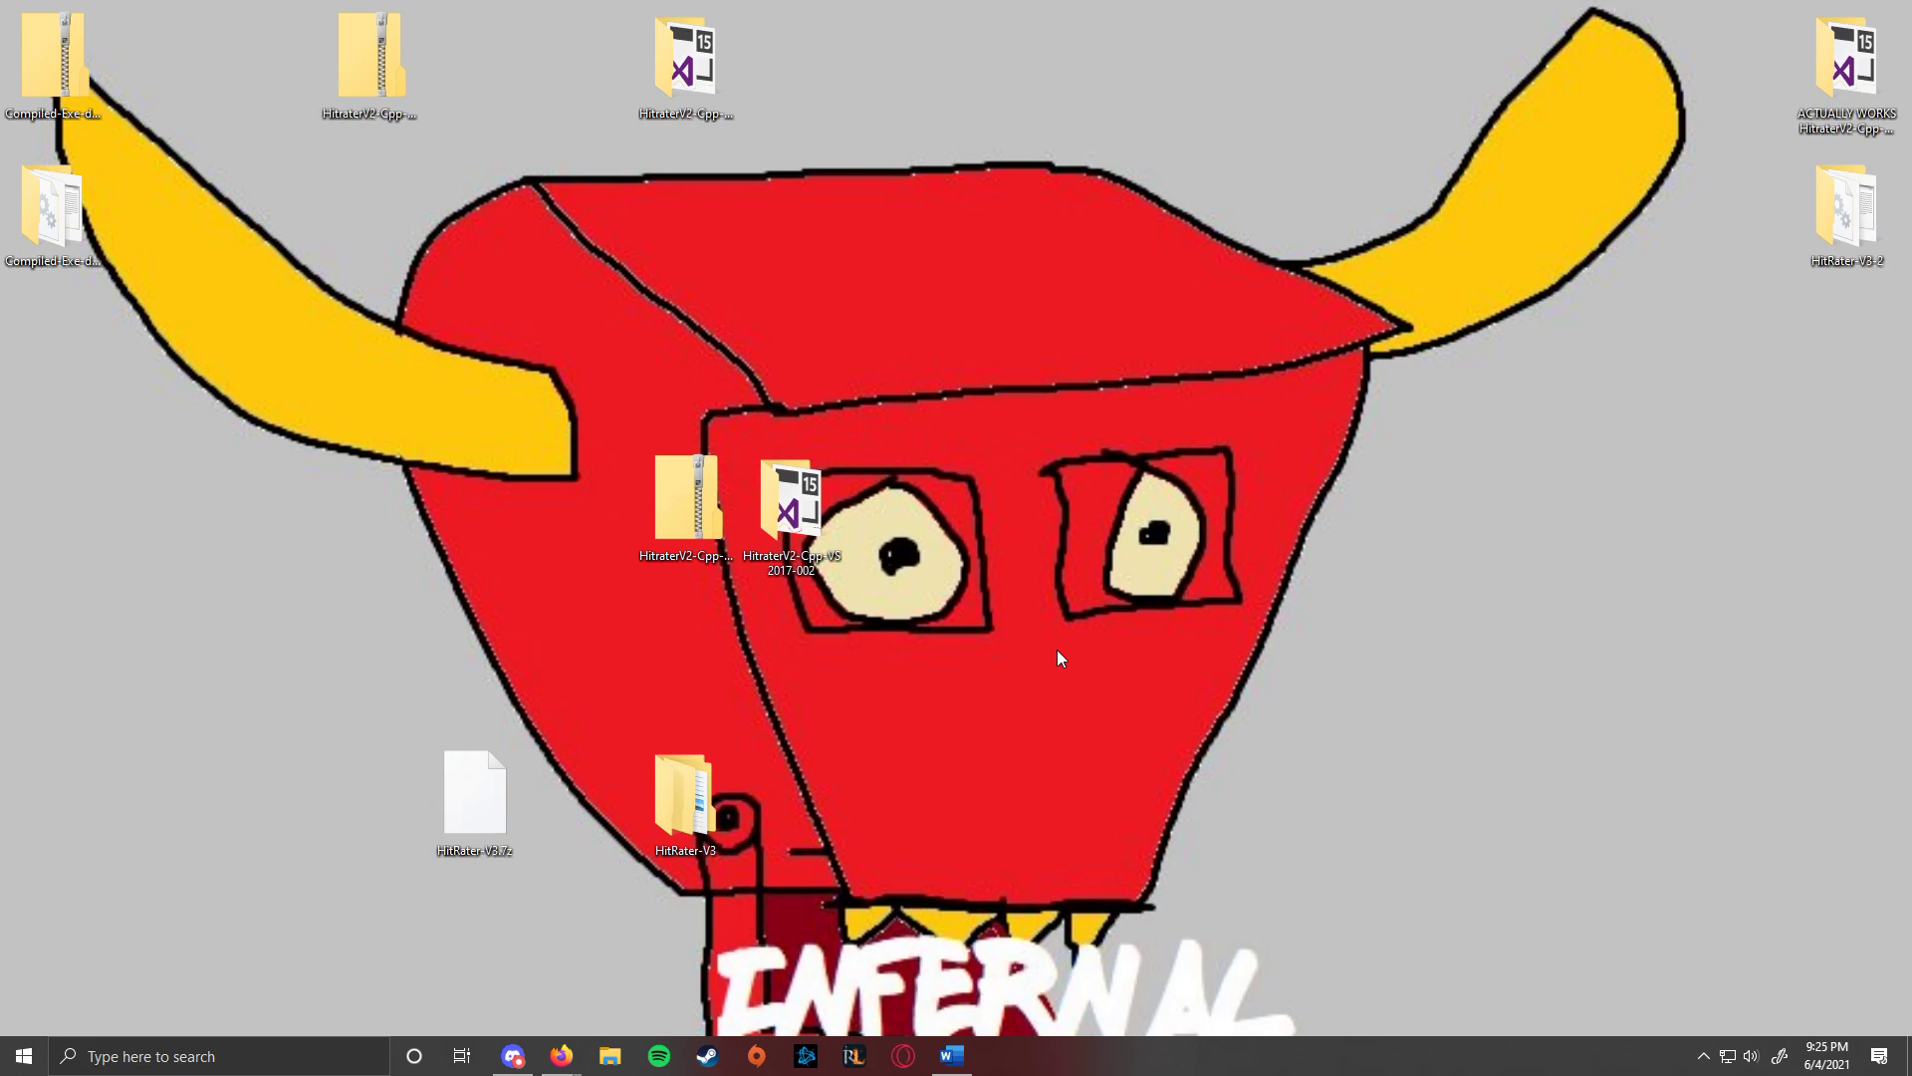
pyautogui.moveTo(321, 365)
pyautogui.mouseDown()
pyautogui.moveTo(1059, 1045)
pyautogui.moveTo(1156, 972)
pyautogui.moveTo(1510, 954)
pyautogui.moveTo(1742, 984)
pyautogui.moveTo(146, 347)
pyautogui.moveTo(1389, 982)
pyautogui.moveTo(617, 510)
pyautogui.moveTo(219, 327)
pyautogui.moveTo(1227, 917)
pyautogui.moveTo(328, 293)
pyautogui.mouseUp()
pyautogui.moveTo(328, 293); pyautogui.dragTo(1240, 971)
# Rearrange the desktop icons so the HitRater-V3.7z and HitraterV2-Cpp-VS2017-002 archives each sit beside their extracted folder, with both pairs aligned.
pyautogui.moveTo(477, 791); pyautogui.dragTo(588, 783)
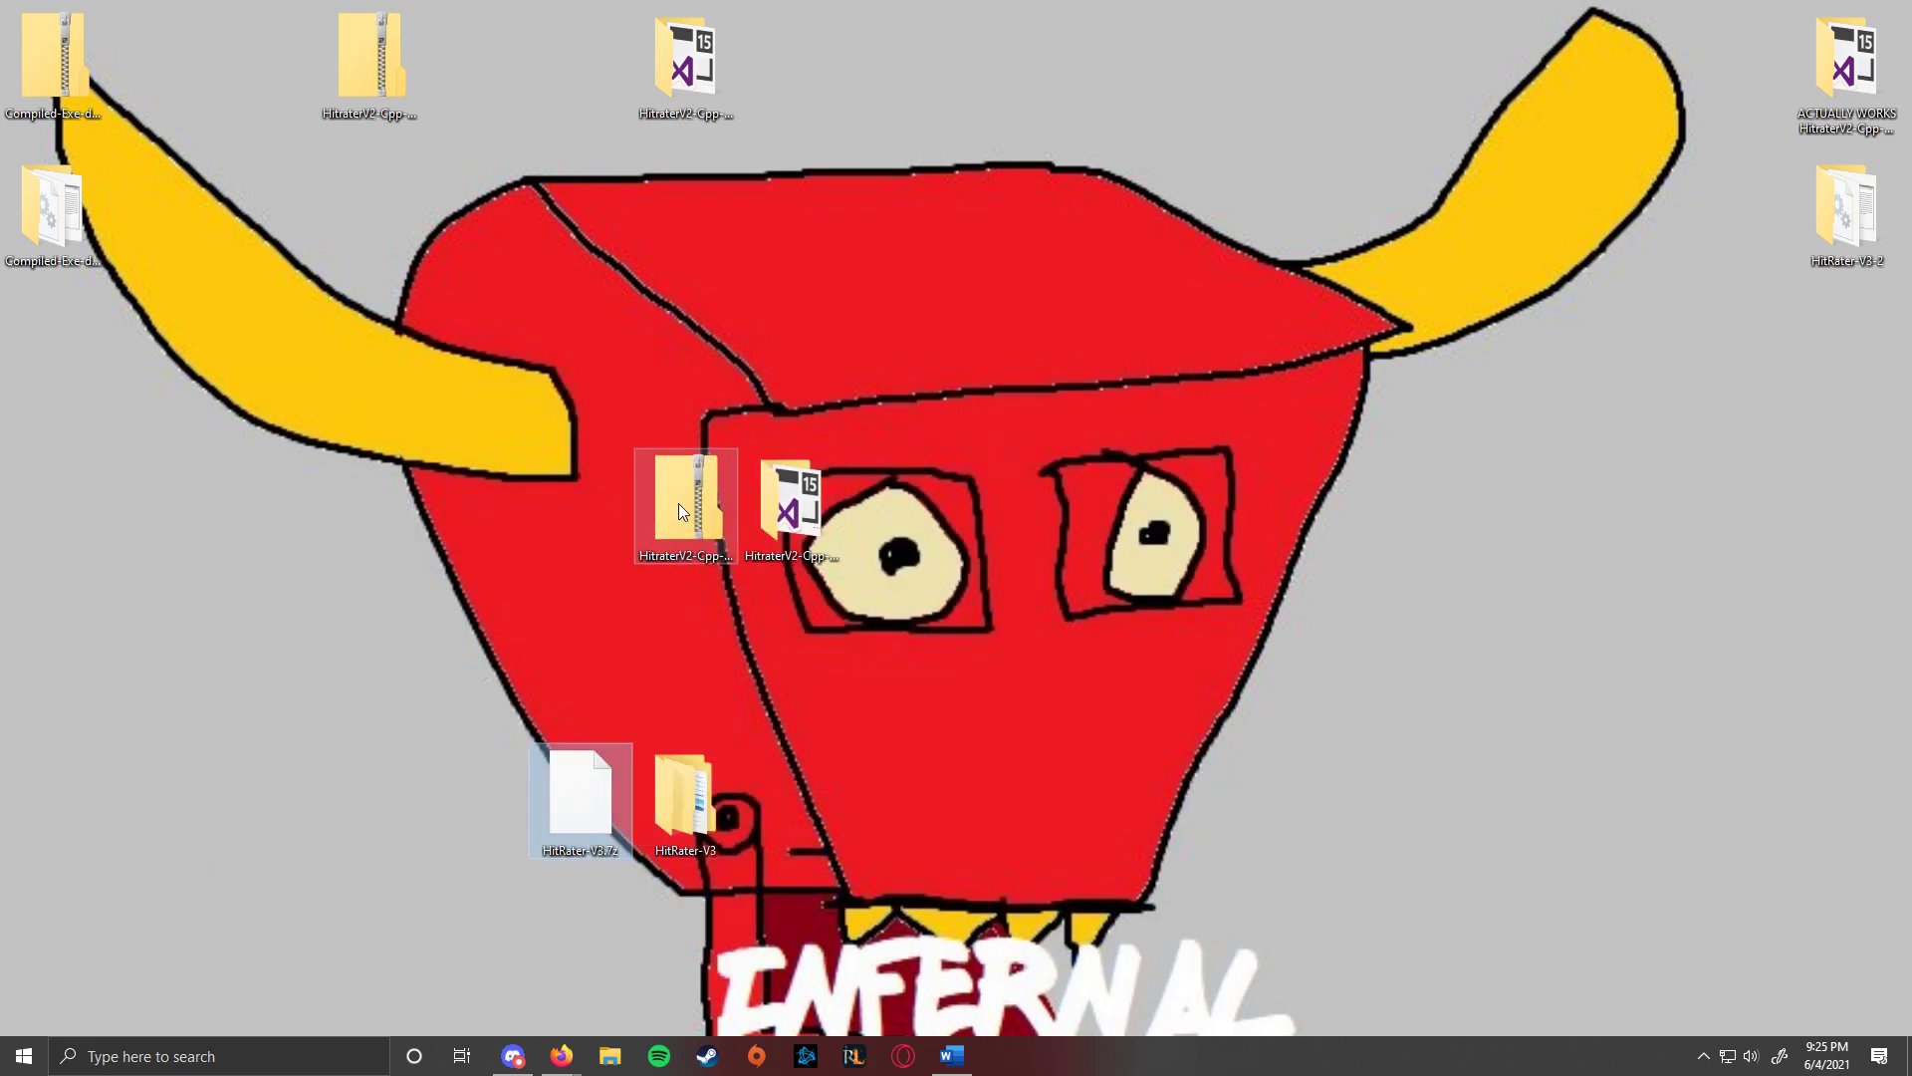
pyautogui.moveTo(681, 511); pyautogui.dragTo(582, 511)
pyautogui.moveTo(790, 503); pyautogui.dragTo(687, 508)
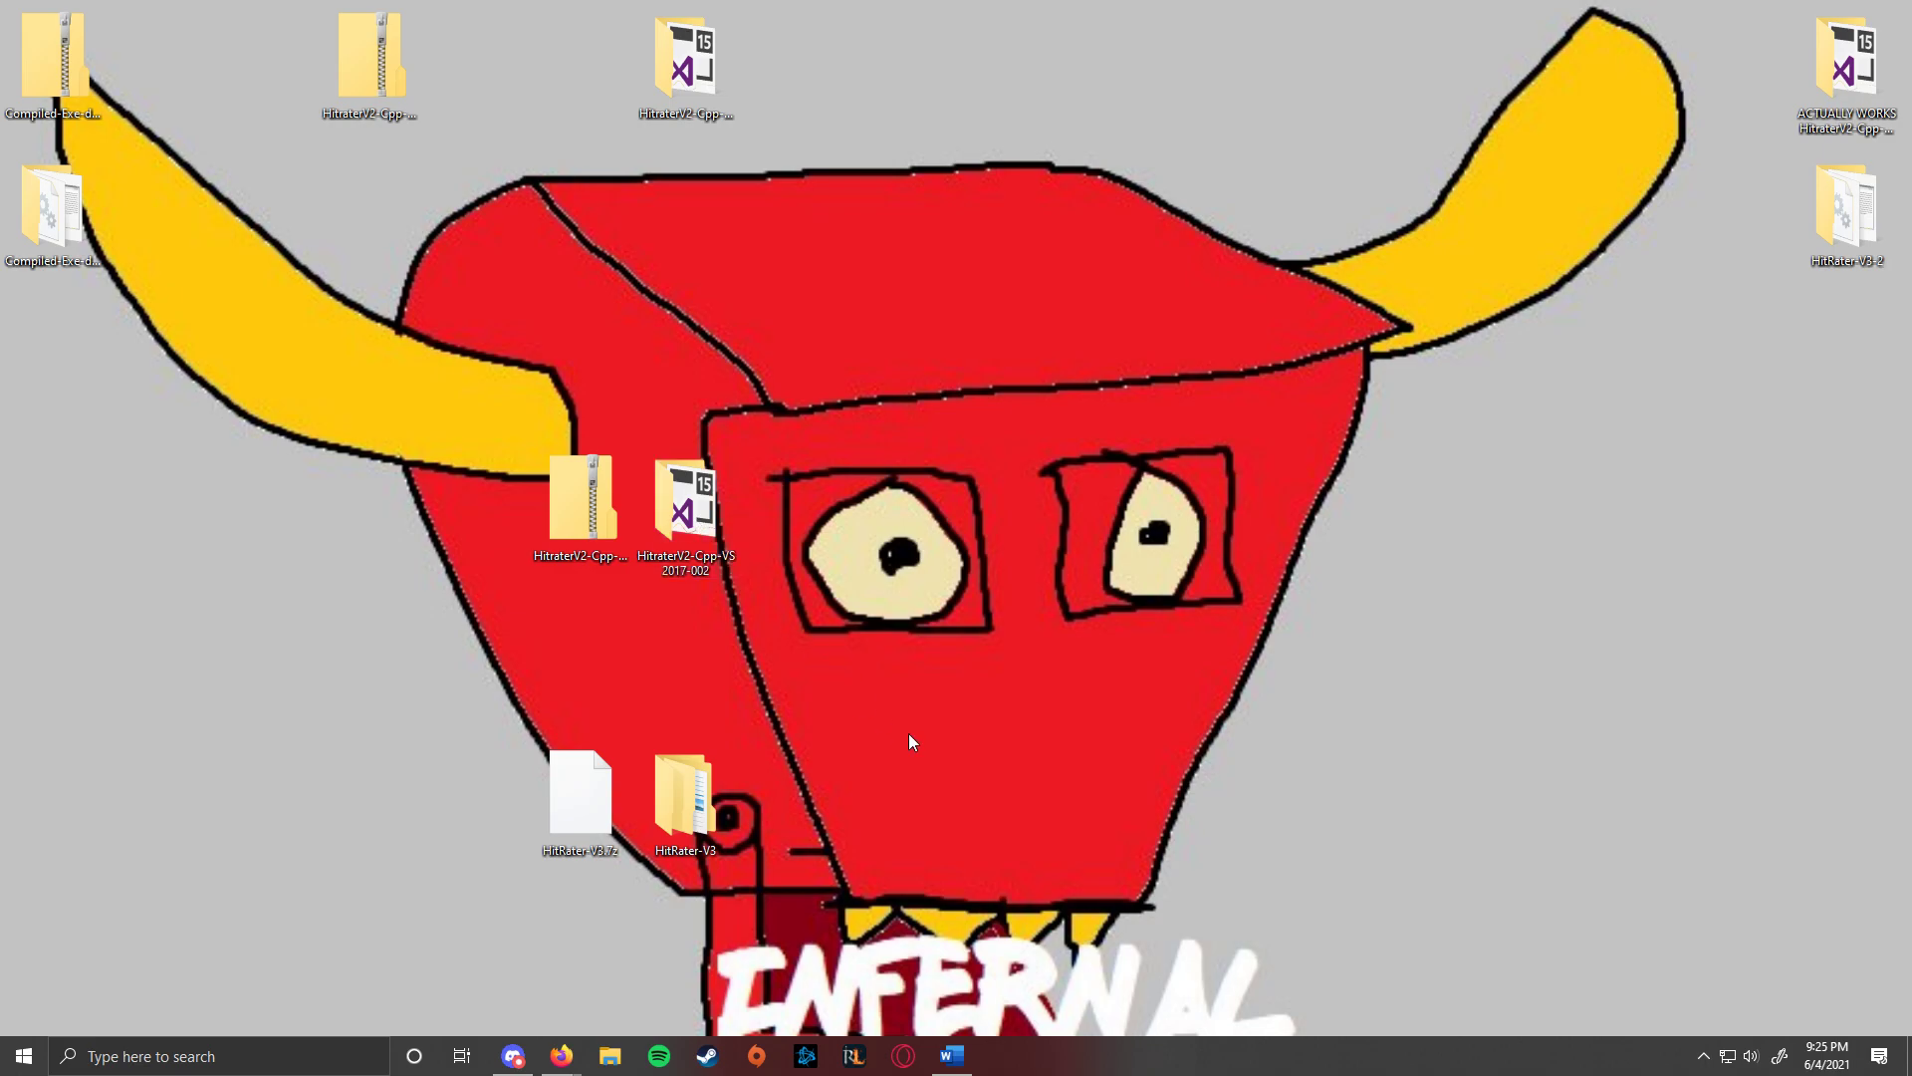